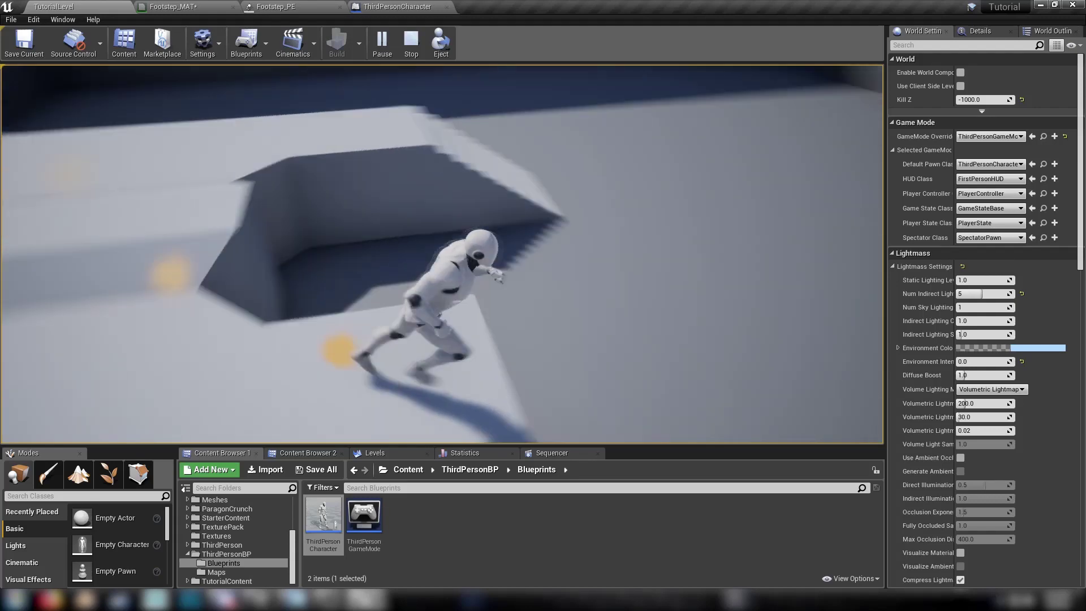
key(d)
Run and jump the third-person character around the level to preview the footstep dust effect.
key(space)
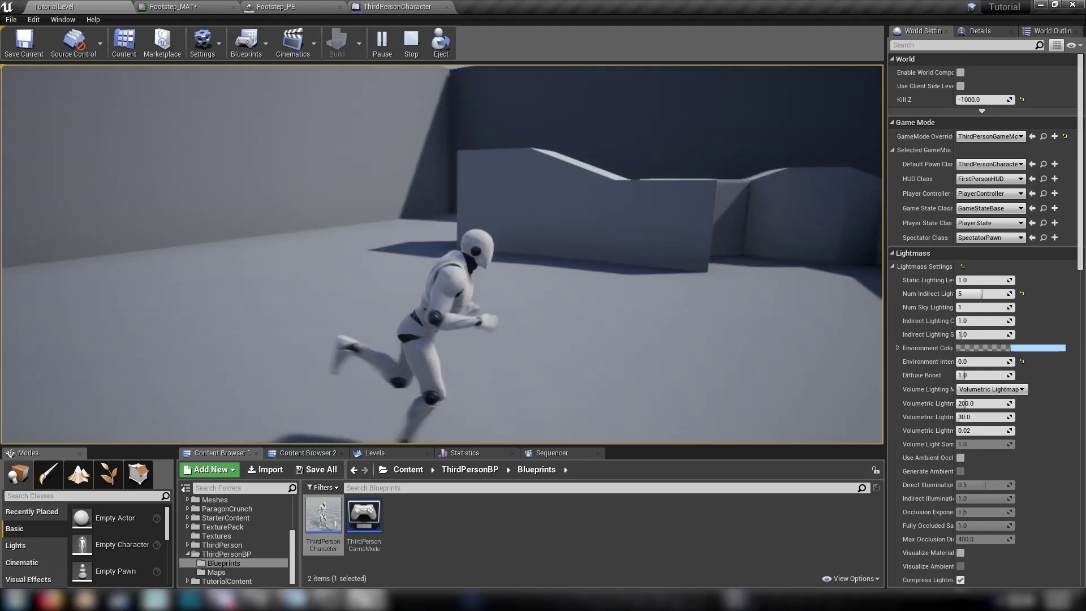
key(s)
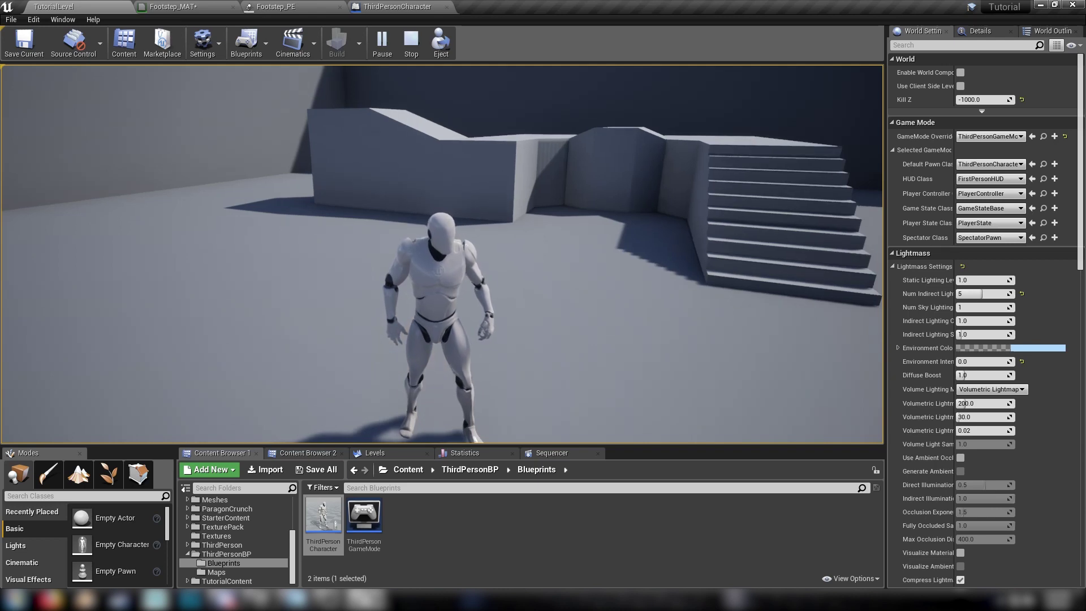
key(w)
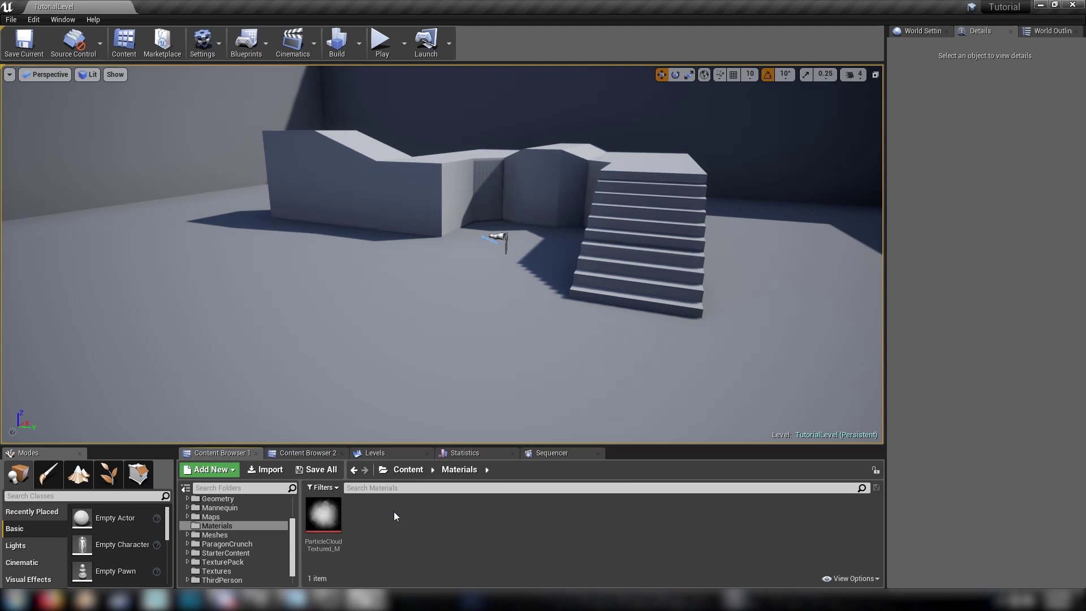
Create a material named Footstep_MAT in the Materials folder and open it for editing.
click(314, 518)
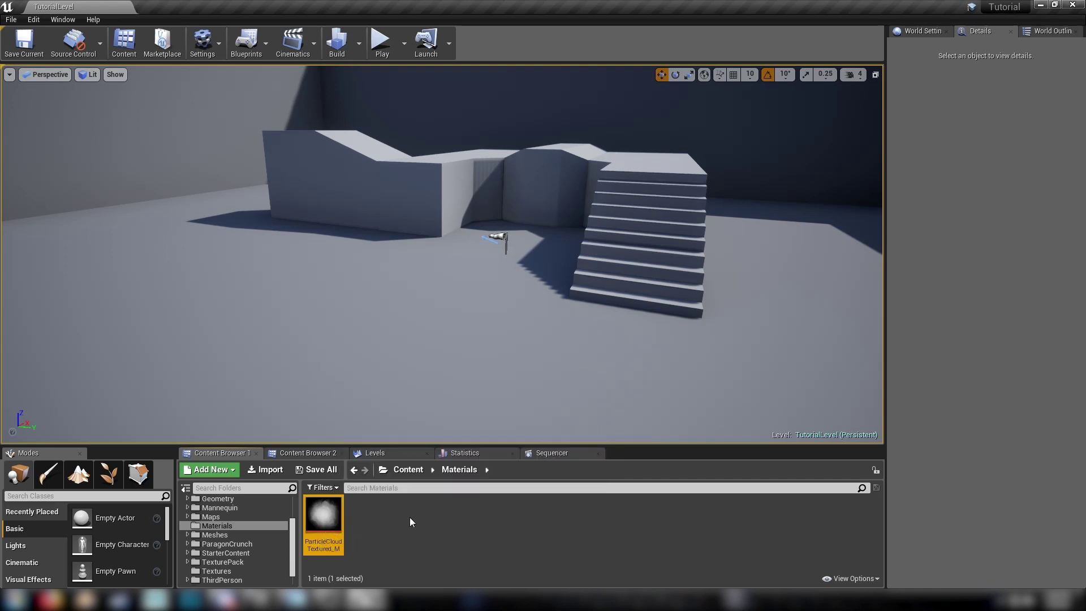
click(403, 518)
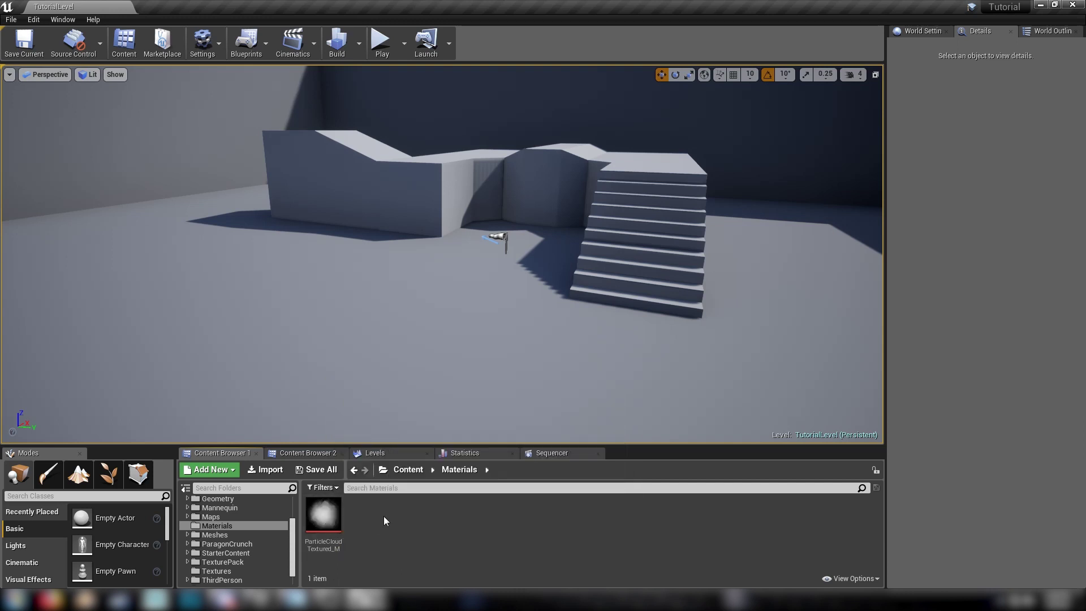
right_click(383, 516)
click(414, 322)
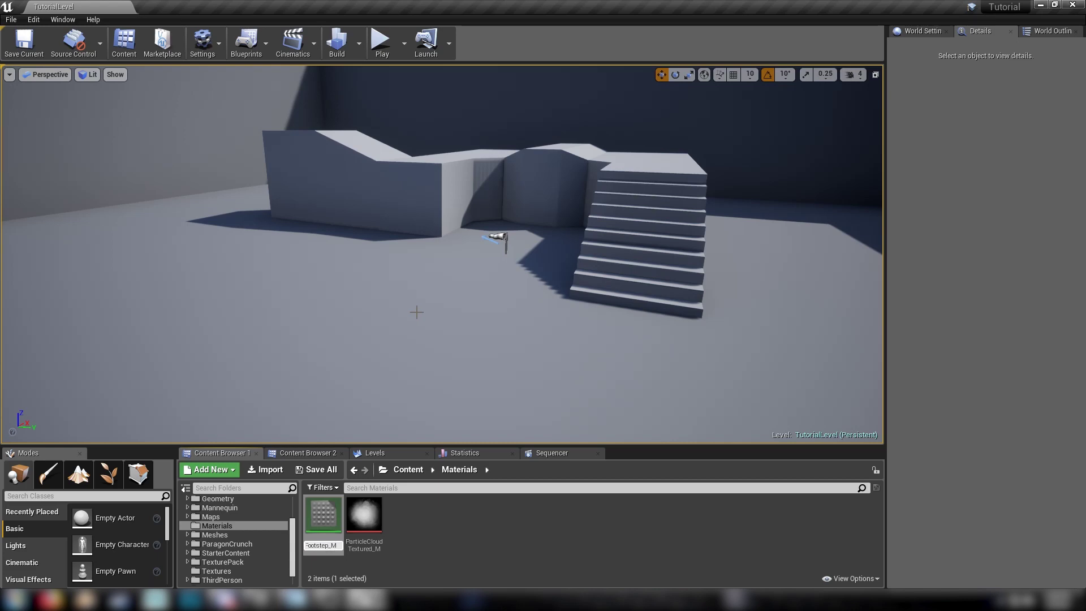
key(Return)
key(Return)
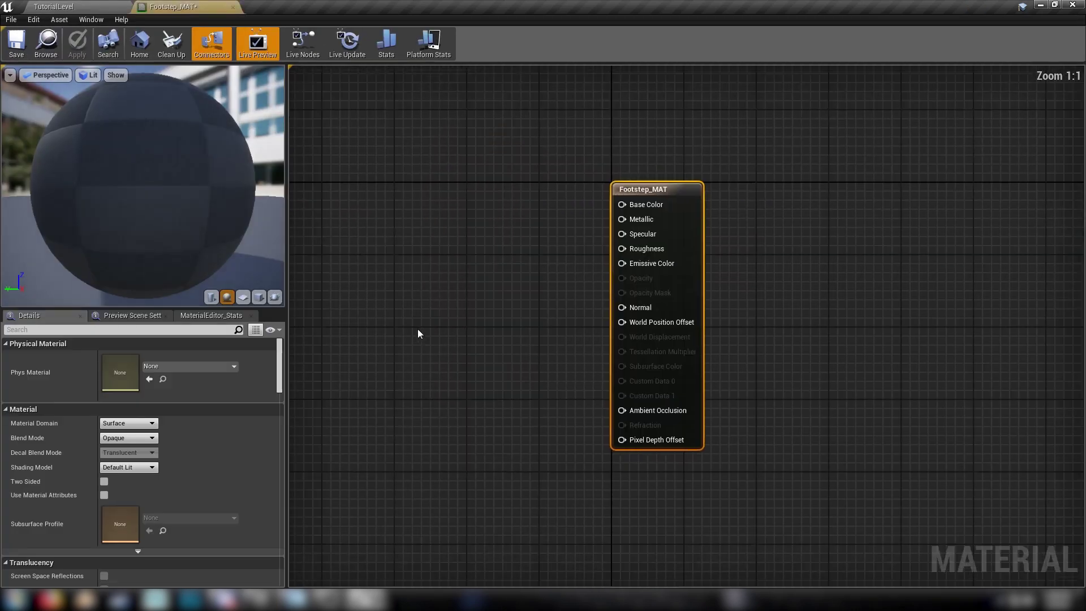
Add a Particle Color node to the material graph, well before the Footstep_MAT result node.
right_drag(415, 345, 553, 342)
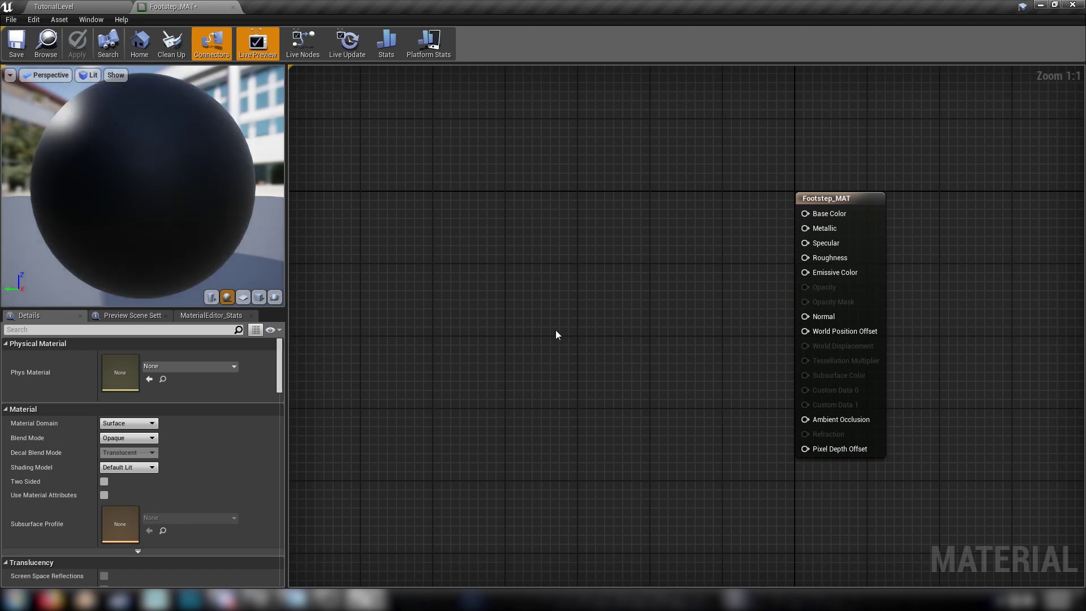
right_click(531, 281)
text(parti)
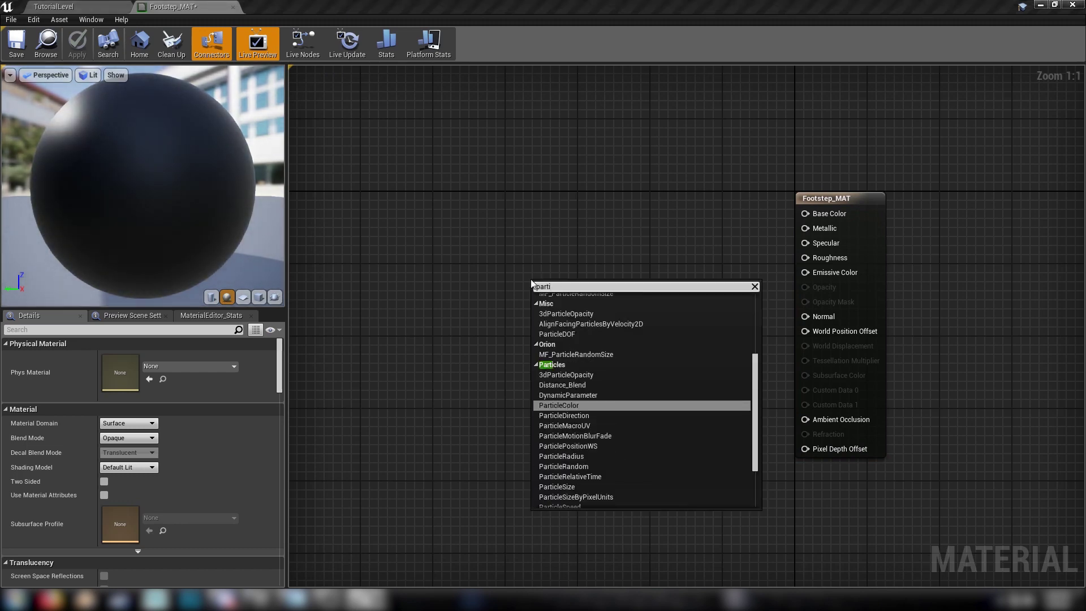
key(Return)
drag(549, 355, 488, 331)
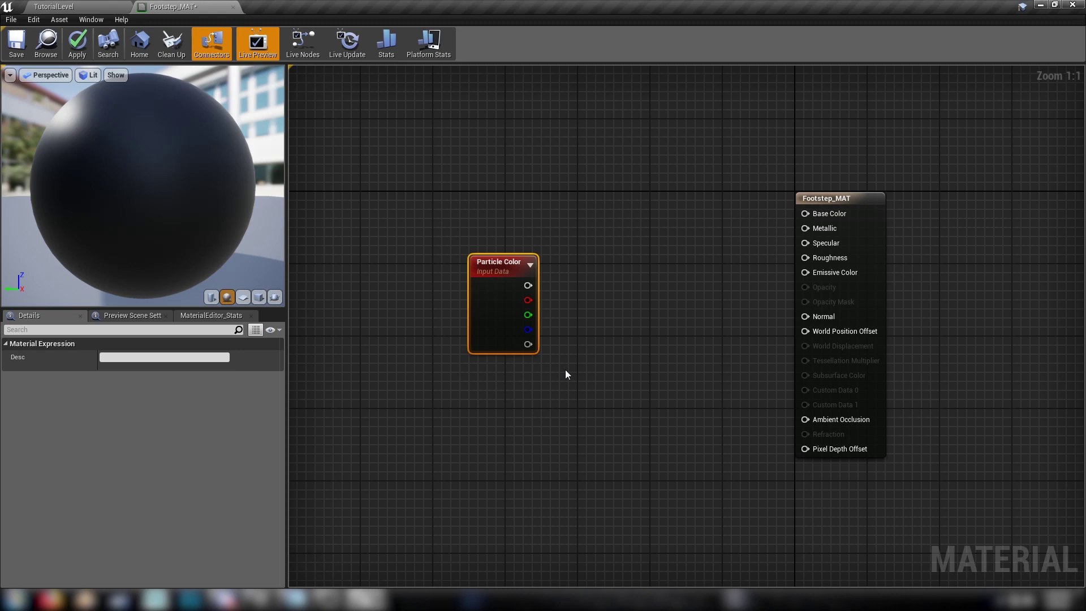
click(568, 391)
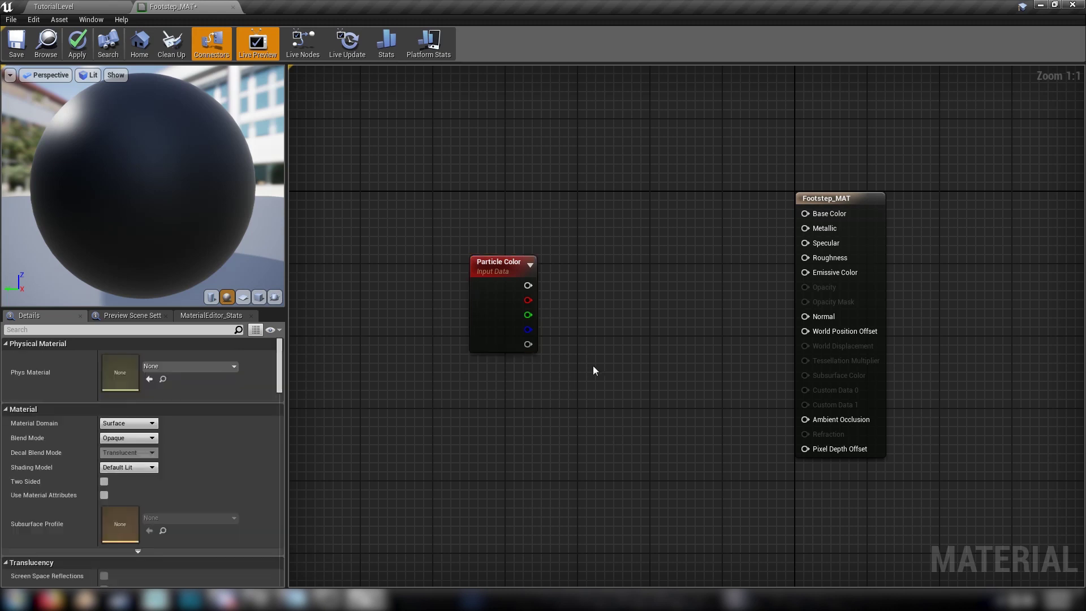
Set the Footstep_MAT material's blend mode to Translucent.
click(868, 386)
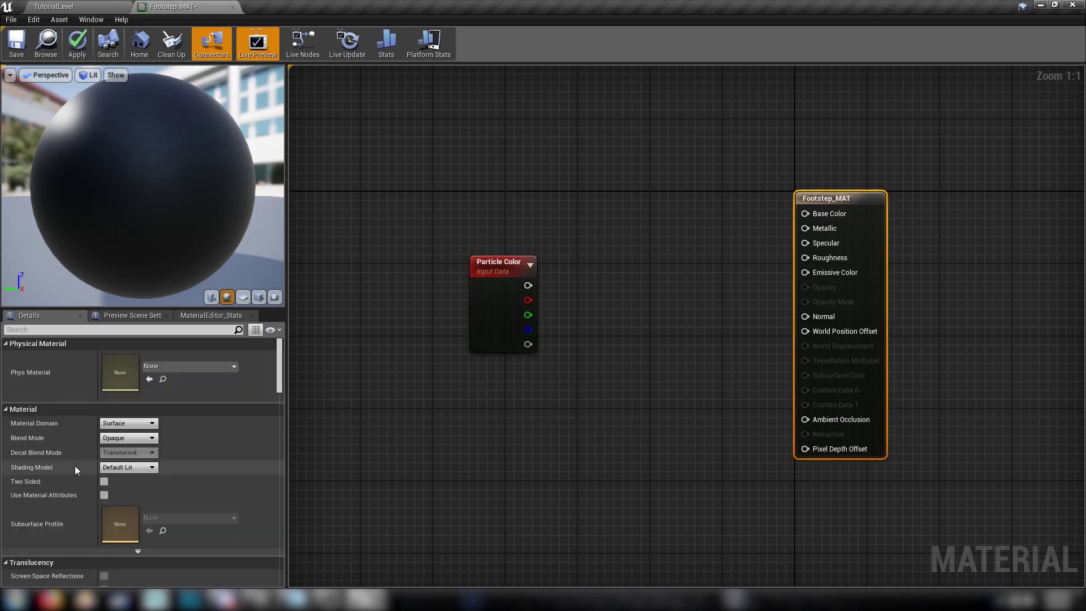
click(127, 438)
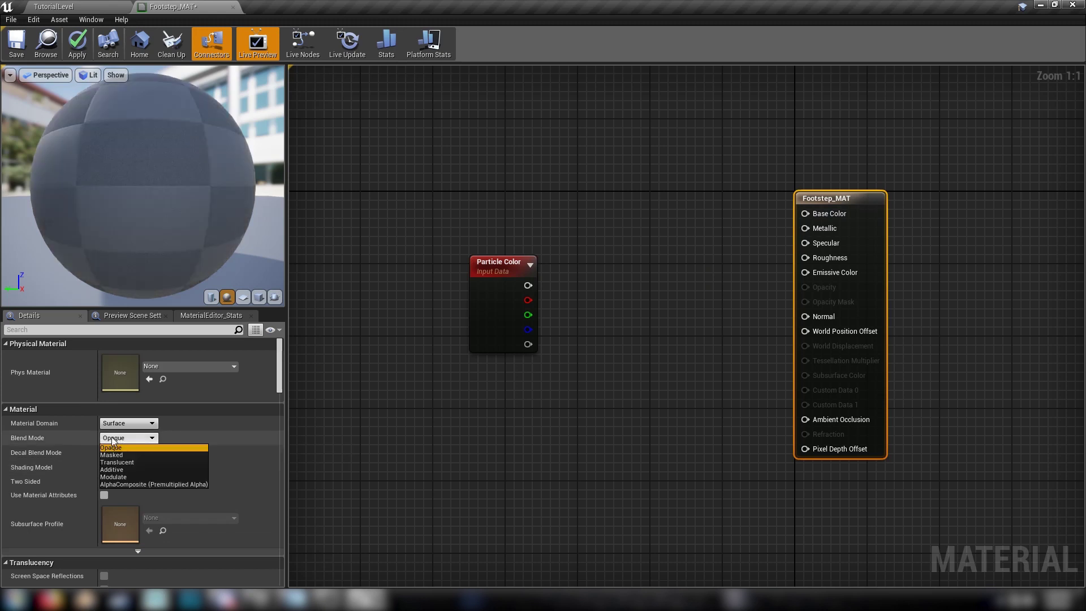
click(111, 466)
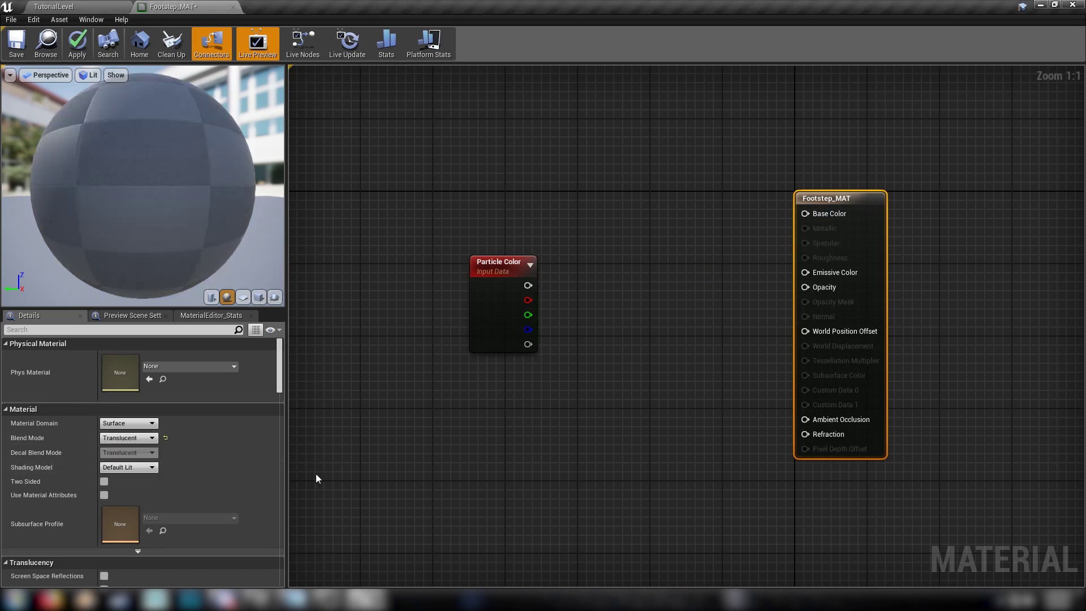
click(568, 460)
Add a Texture Sample node using the ParticleCloudTextured_M texture and place it just below the Particle Color node.
click(466, 413)
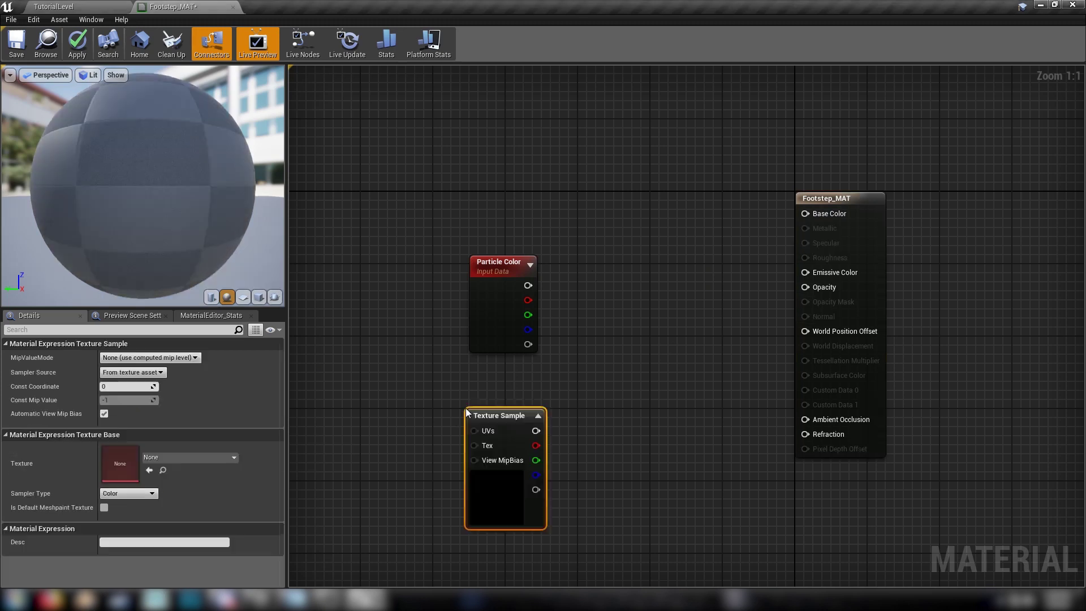
click(158, 459)
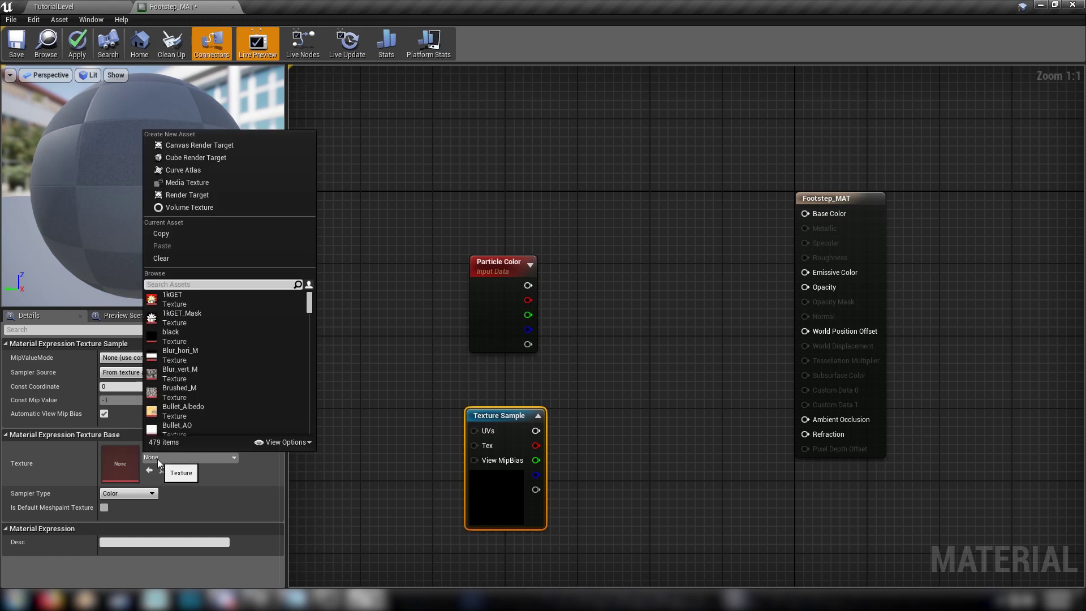
text(parti)
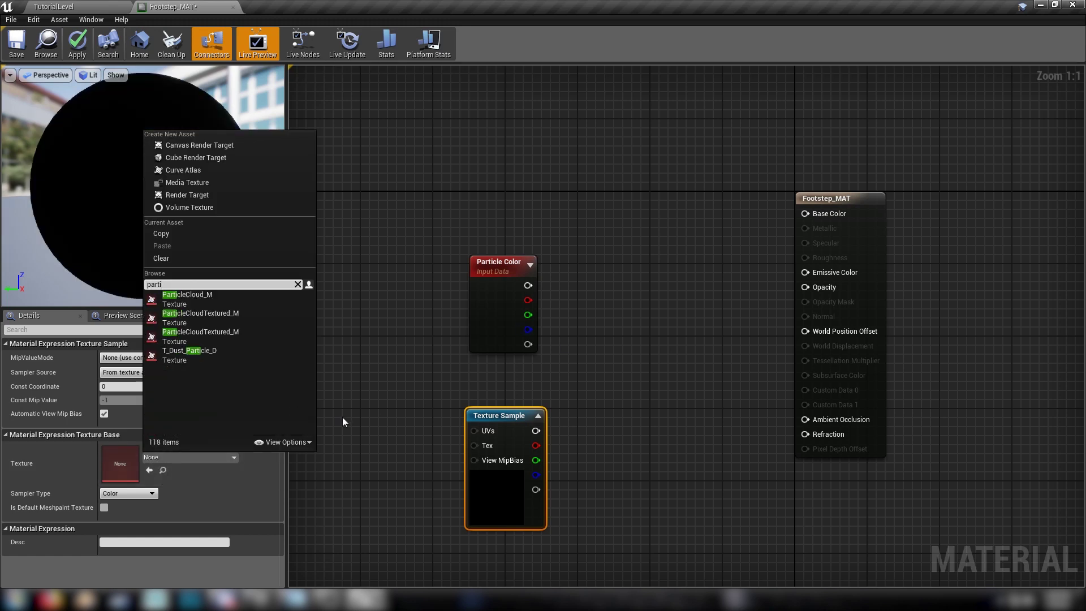
click(213, 313)
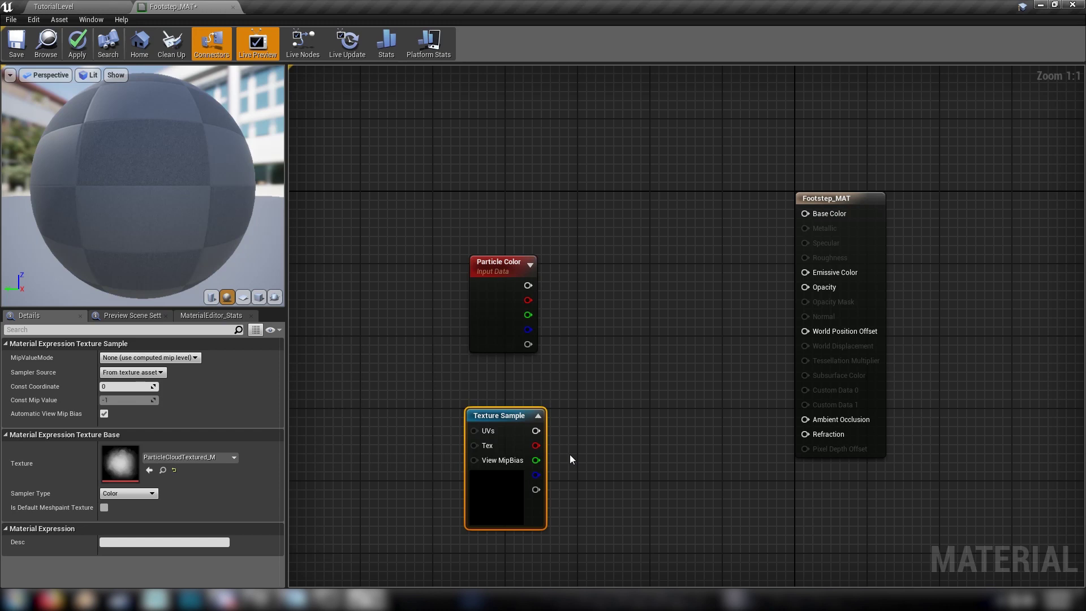
drag(489, 415, 493, 389)
click(634, 380)
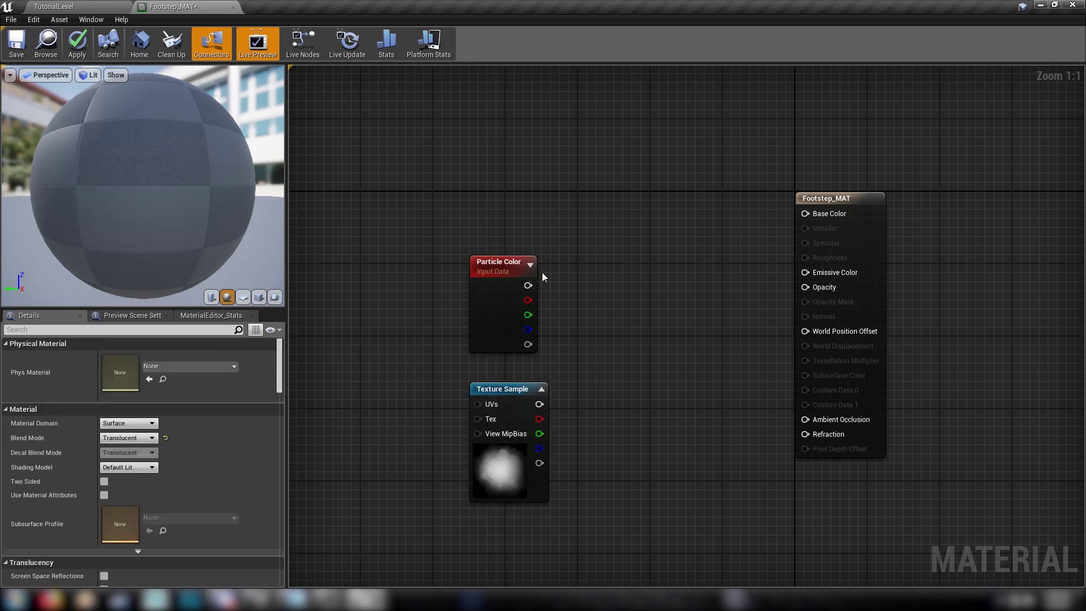
Connect Particle Color's RGB output to Emissive Color, and multiply its alpha by the Texture Sample's RGB output.
drag(528, 285, 580, 313)
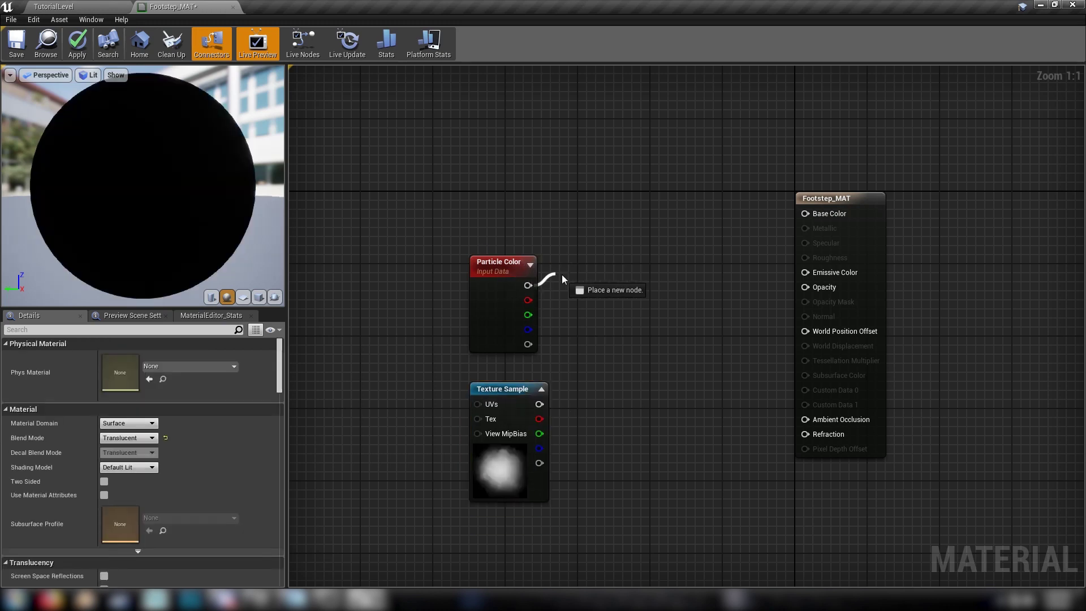
drag(562, 274, 817, 273)
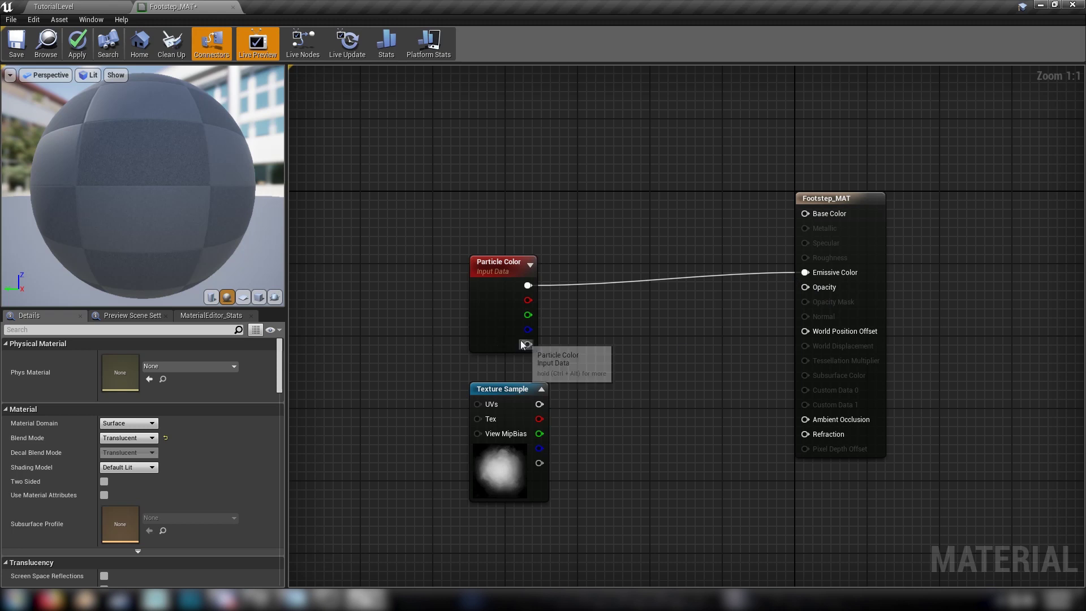
drag(523, 343, 639, 375)
text(mult)
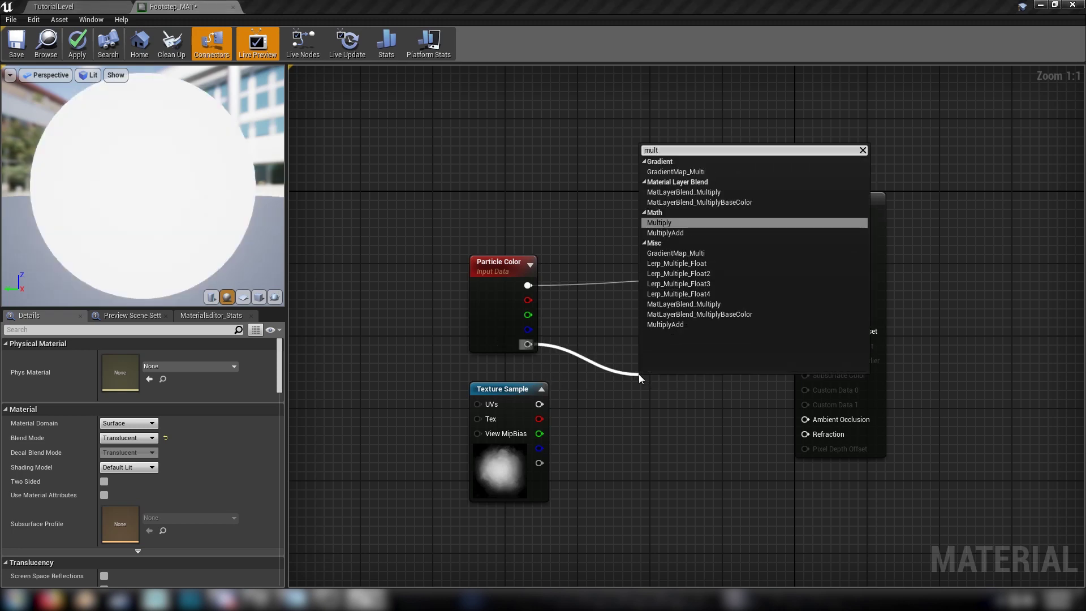
key(Return)
drag(539, 404, 577, 409)
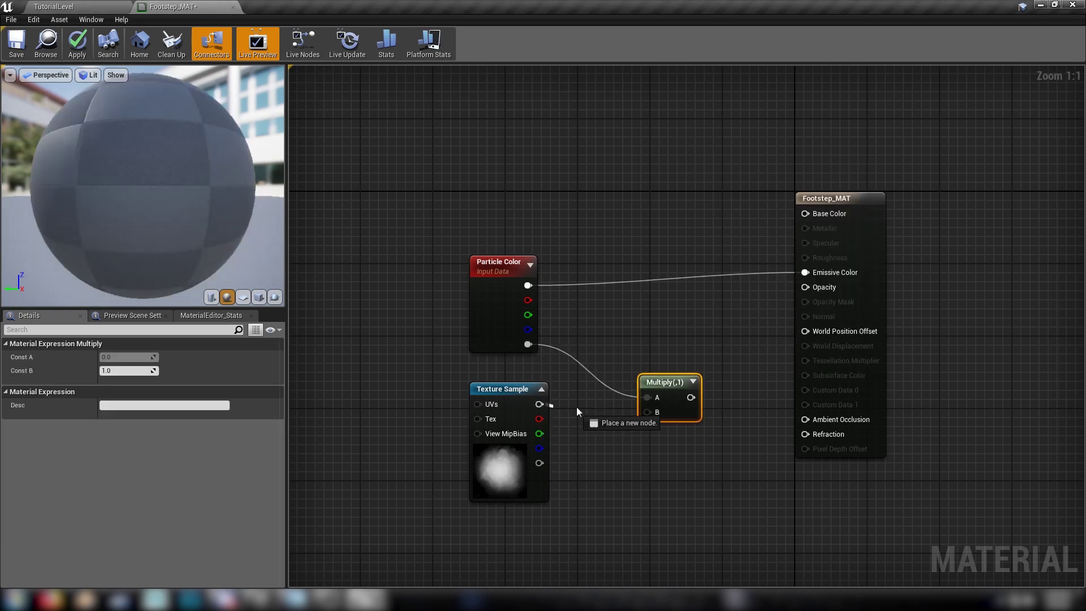
drag(651, 415, 710, 354)
Add a second Multiply node that takes the first Multiply's output as its A input.
click(661, 371)
text(multi)
key(Return)
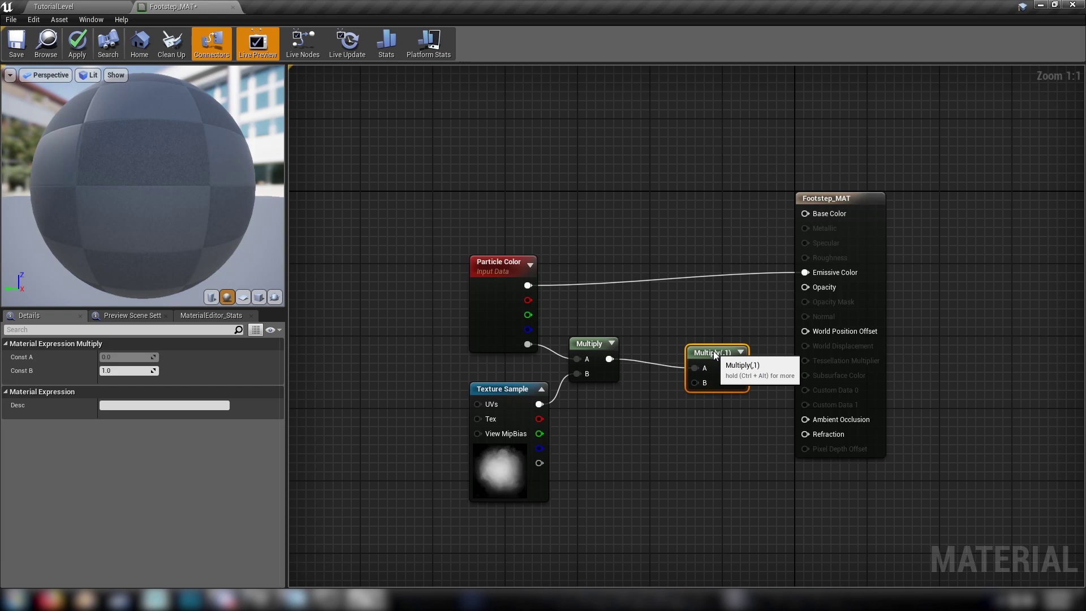
click(629, 436)
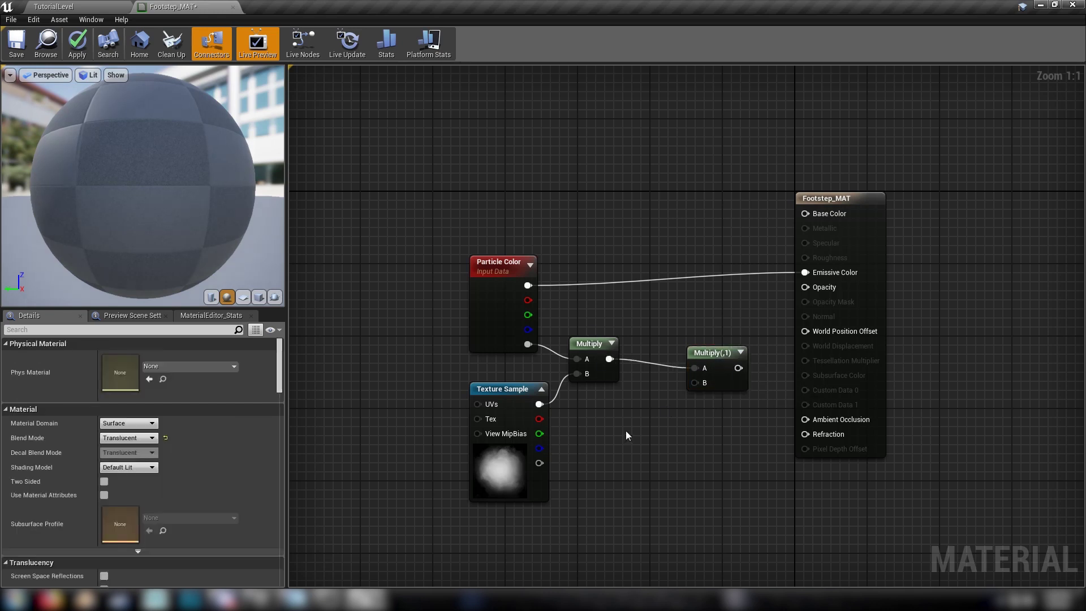
Add a scalar parameter named Opacity Multi with a default value of 3.
click(626, 430)
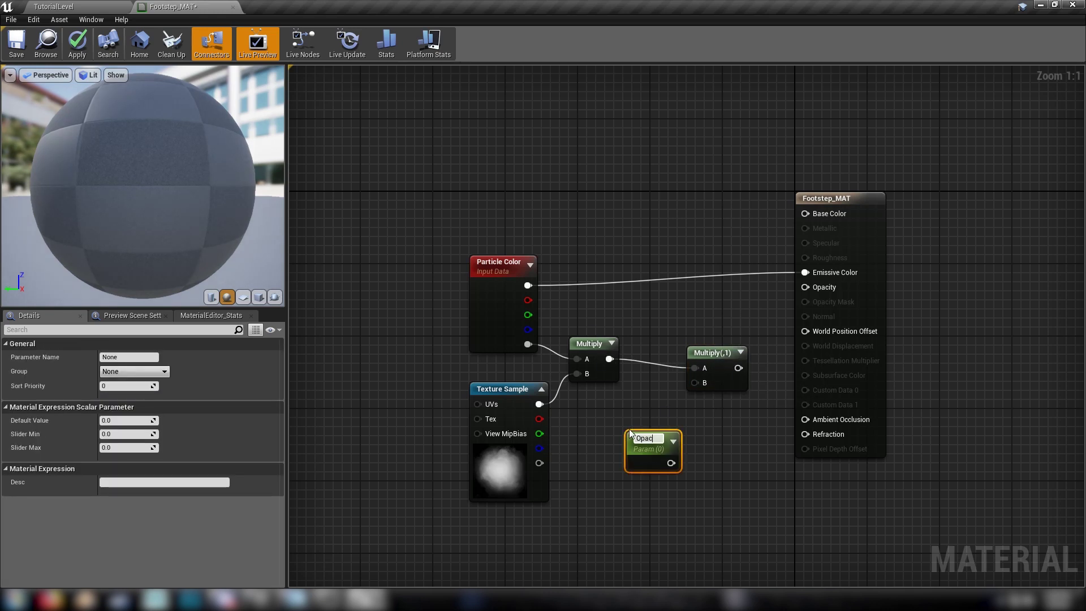
text(Opacity Mult)
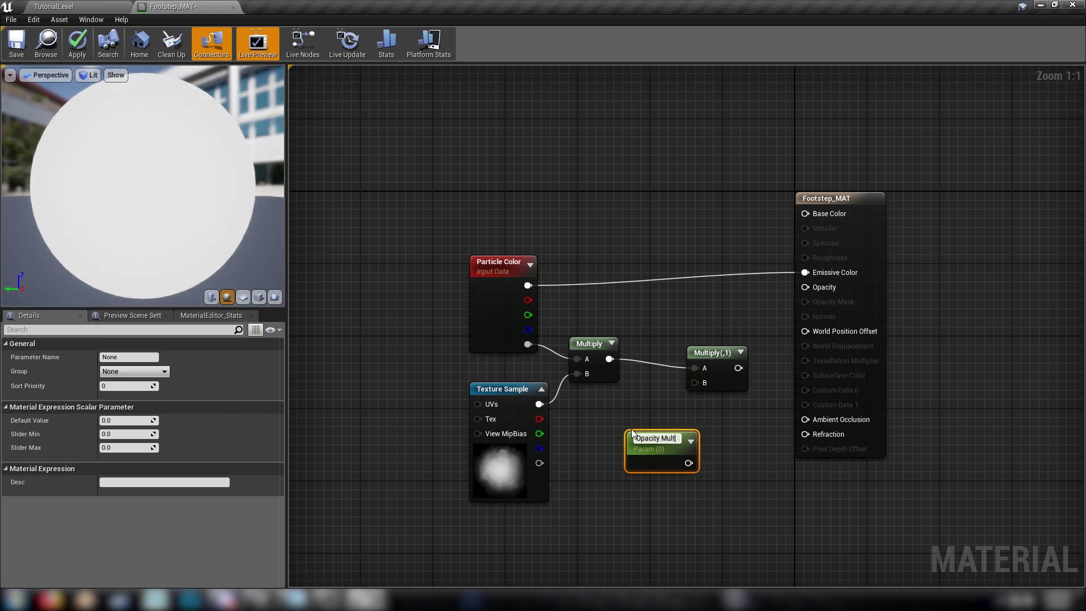
text(i)
key(Return)
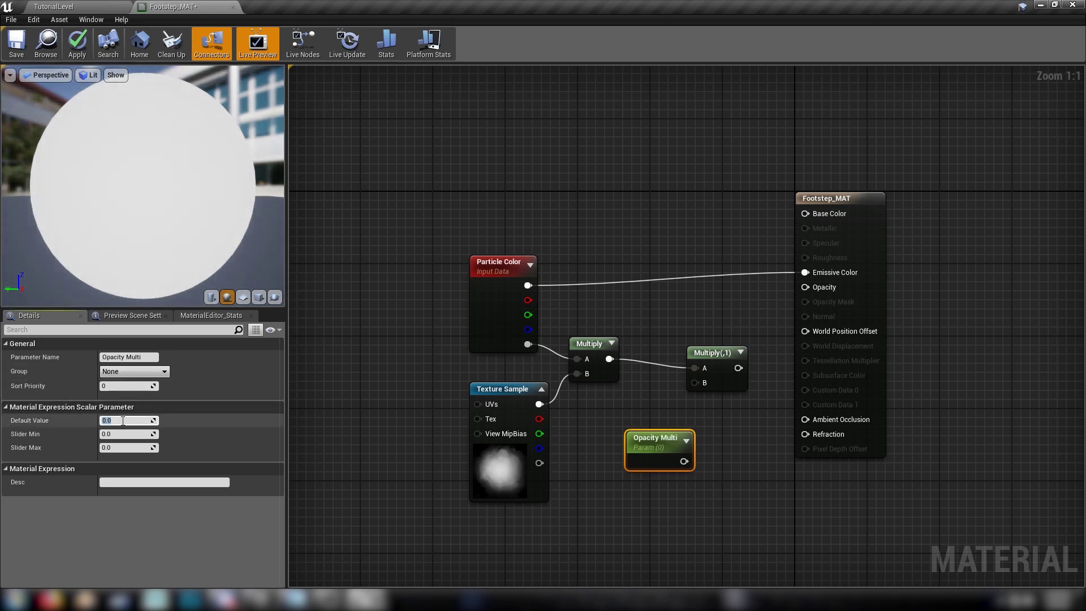
click(145, 420)
text(3)
key(Return)
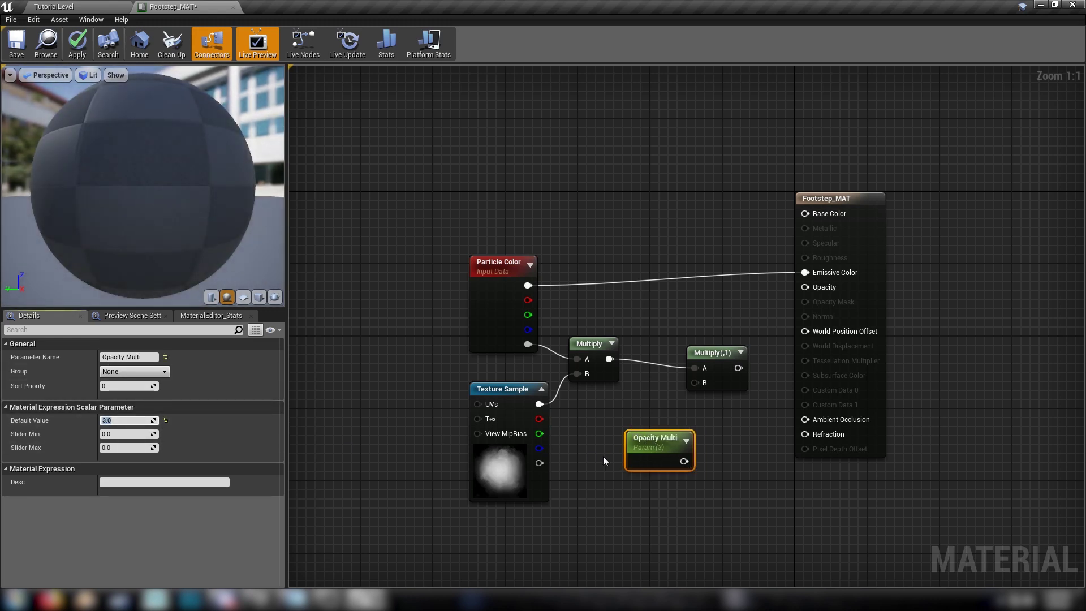
Connect Opacity Multi to the second Multiply's B input and that Multiply's output to the material's Opacity.
drag(684, 461, 695, 384)
drag(649, 448, 619, 426)
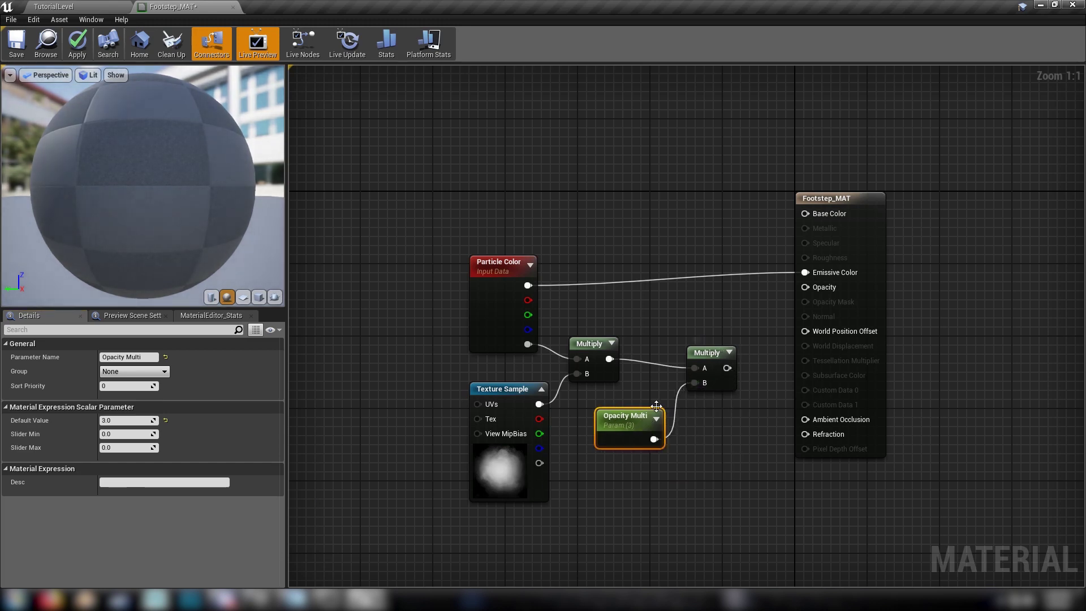
drag(727, 368, 811, 290)
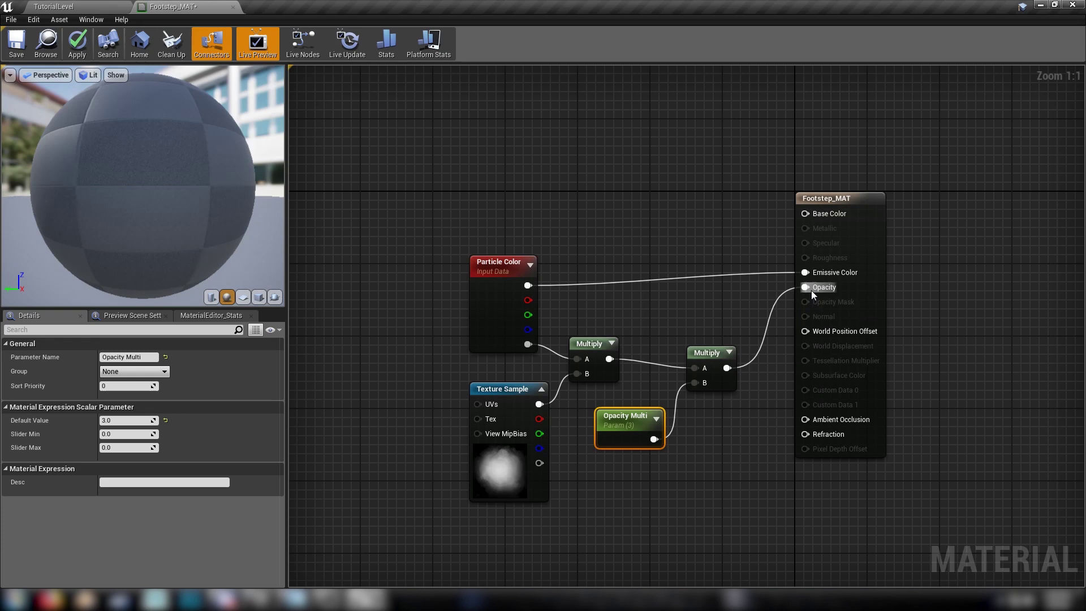
Save the finished Footstep_MAT material and return to the TutorialLevel editor.
click(640, 202)
right_drag(640, 202, 611, 173)
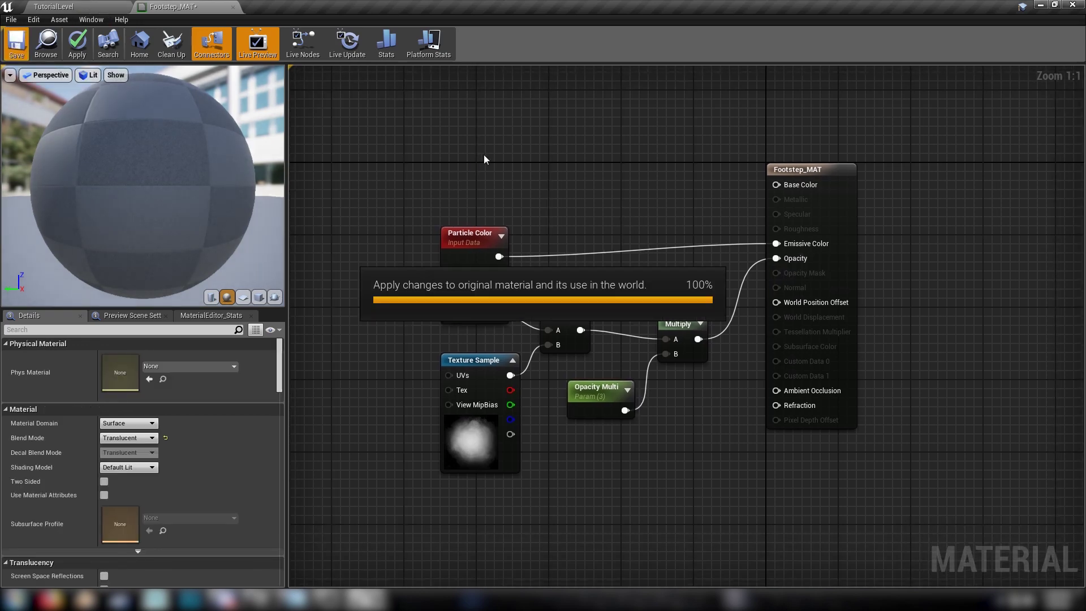
click(68, 7)
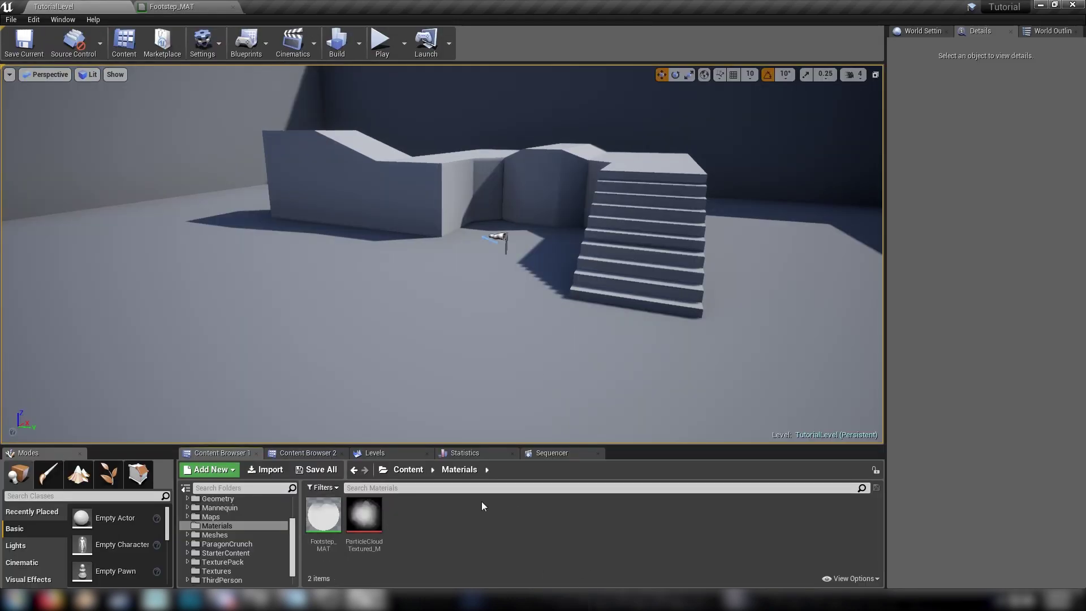
Create a particle system named Footstep_PE in the Materials folder and open it for editing.
right_click(410, 505)
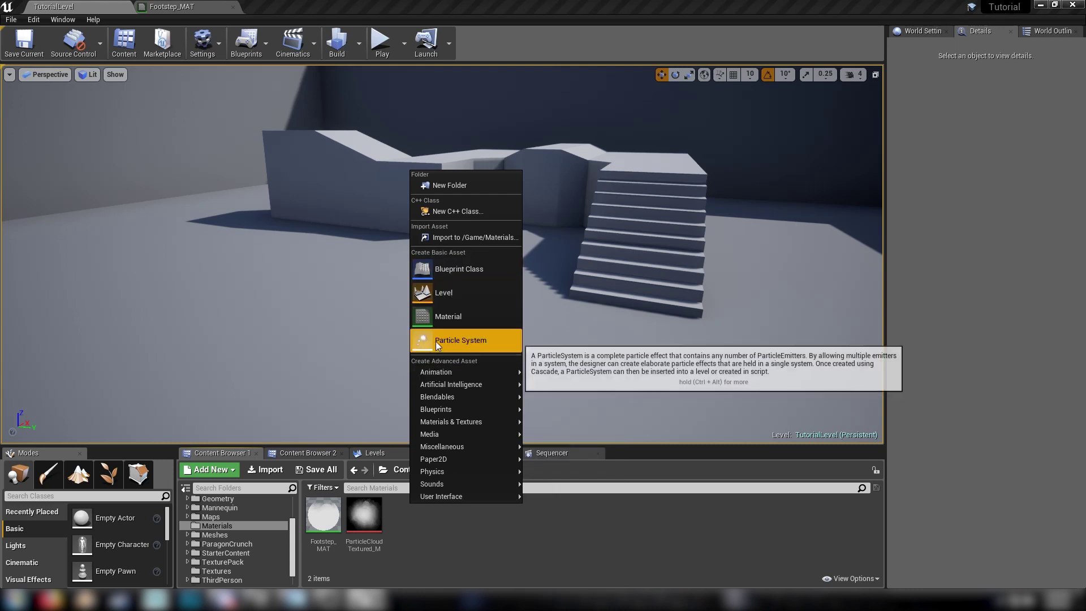
click(487, 342)
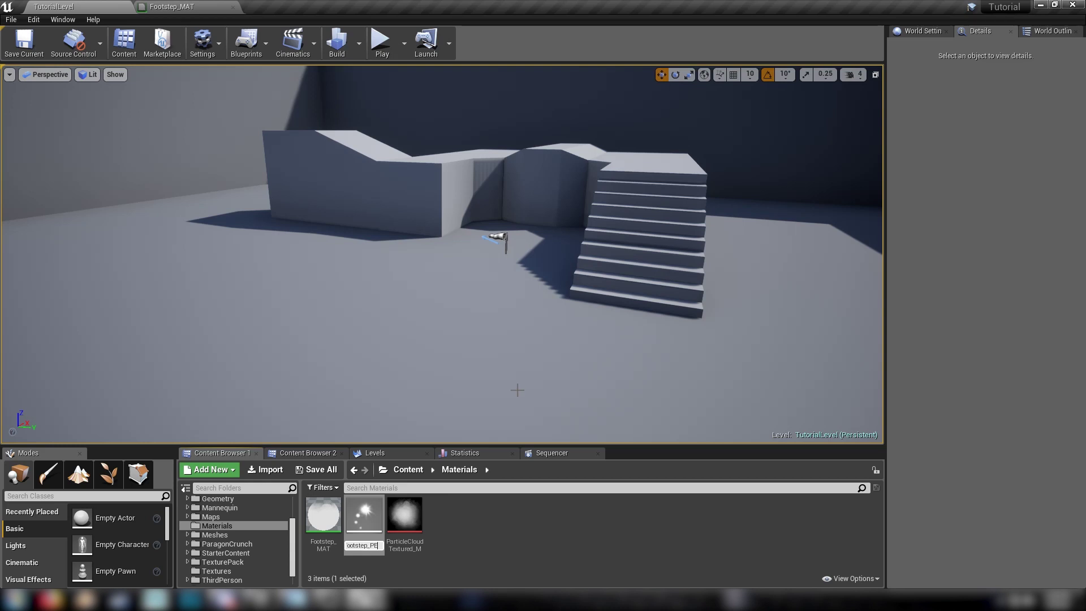
text(Footstep_PE)
key(Return)
key(Return)
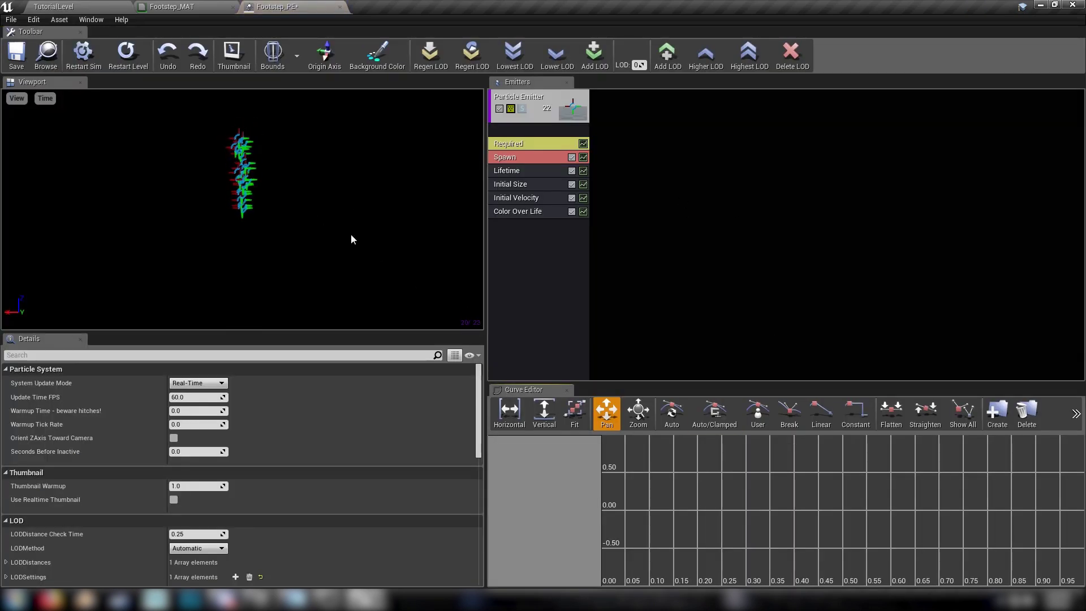
Assign Footstep_MAT as the material in the particle emitter's Required module.
click(517, 295)
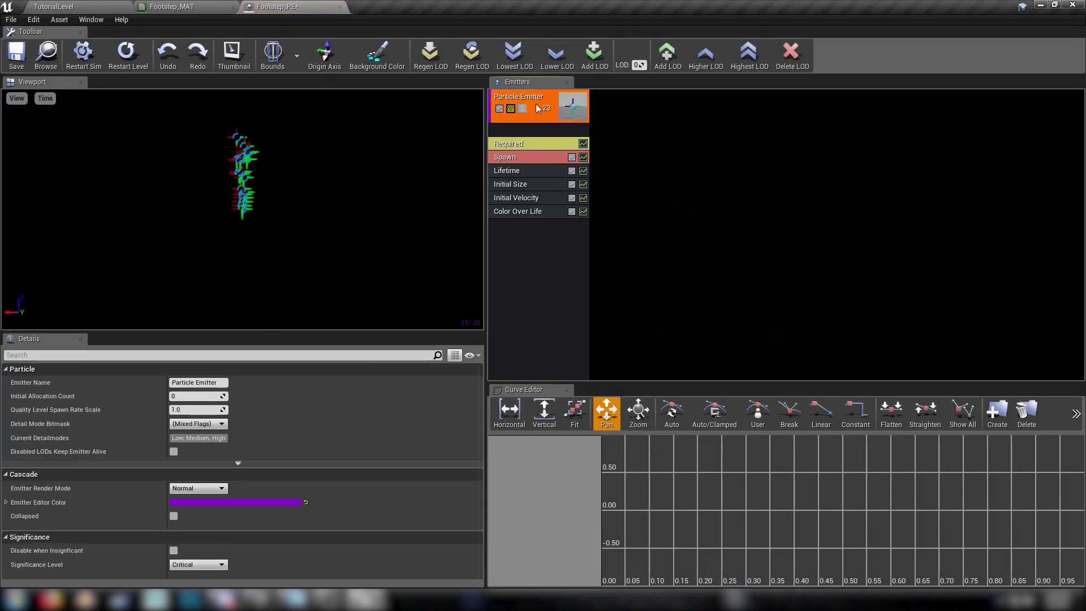
click(532, 143)
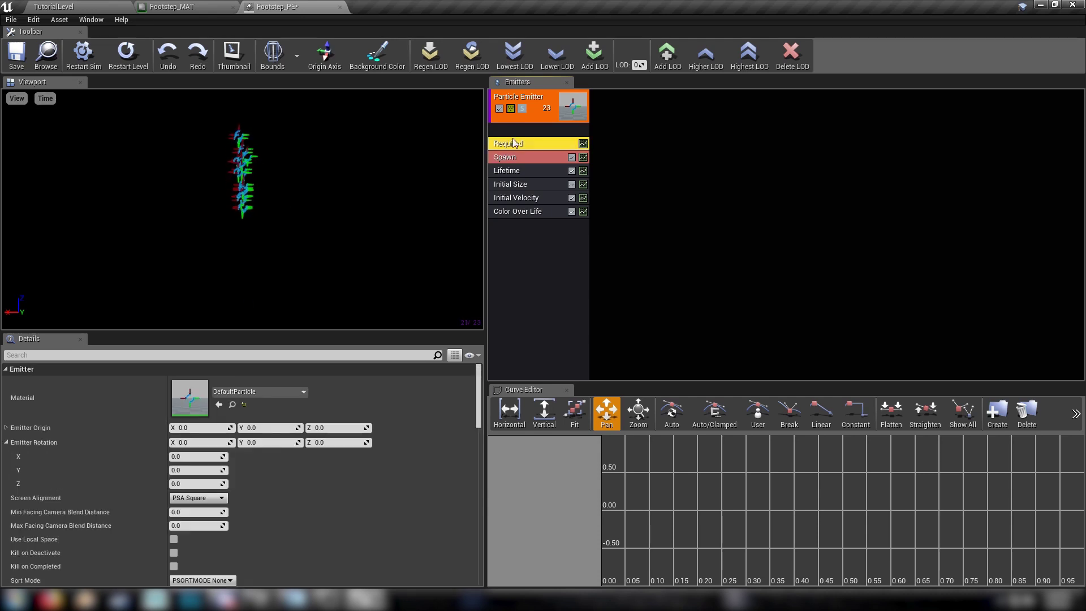
click(256, 390)
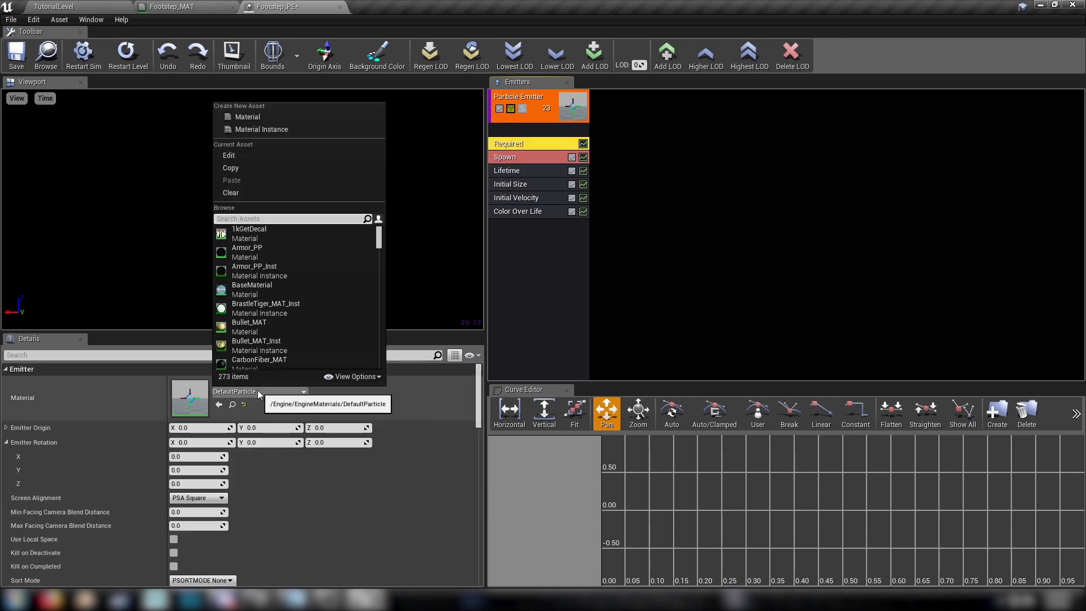
text(foot)
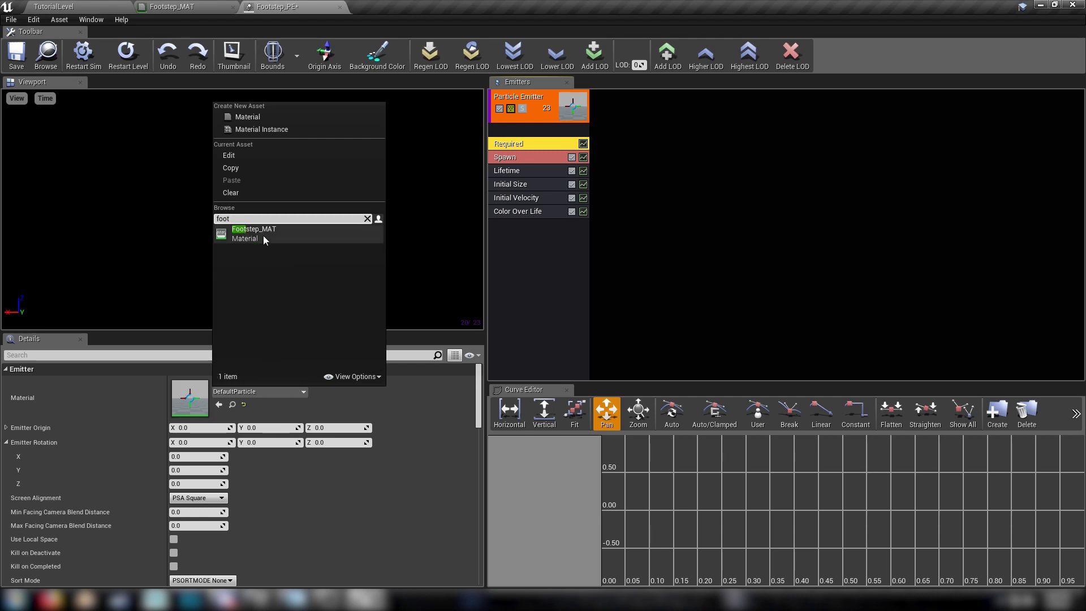
click(263, 235)
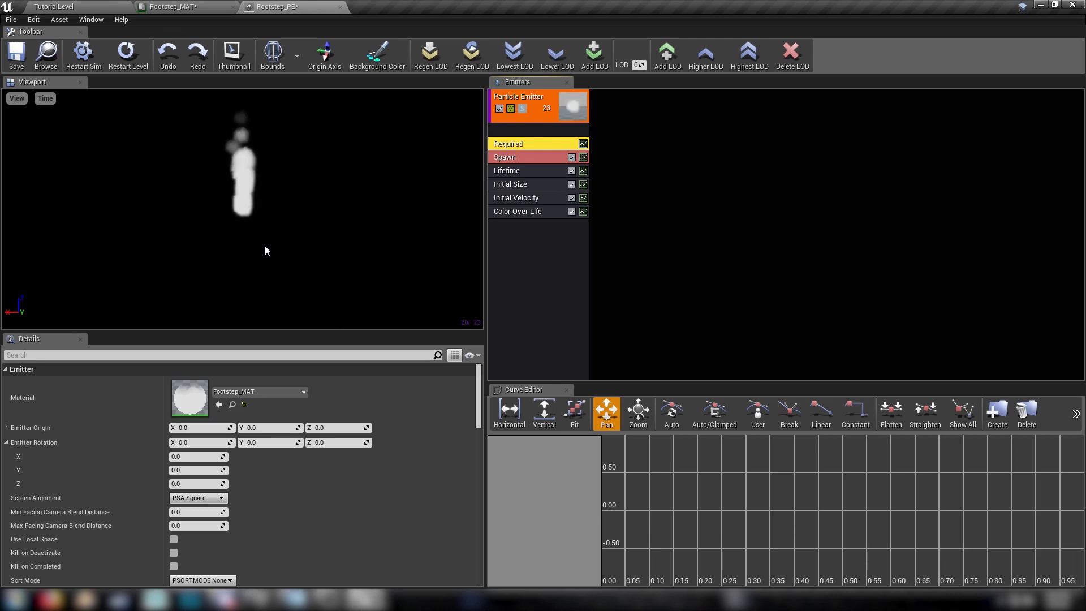
Set the constant spawn rate in the emitter's Spawn module to 3.
drag(298, 195, 296, 221)
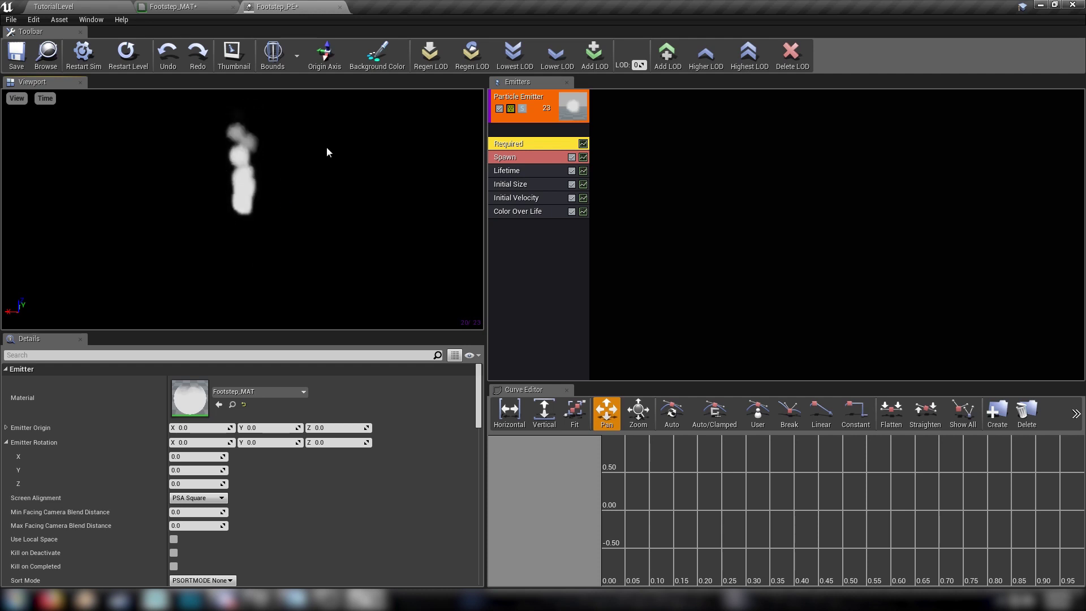
click(516, 158)
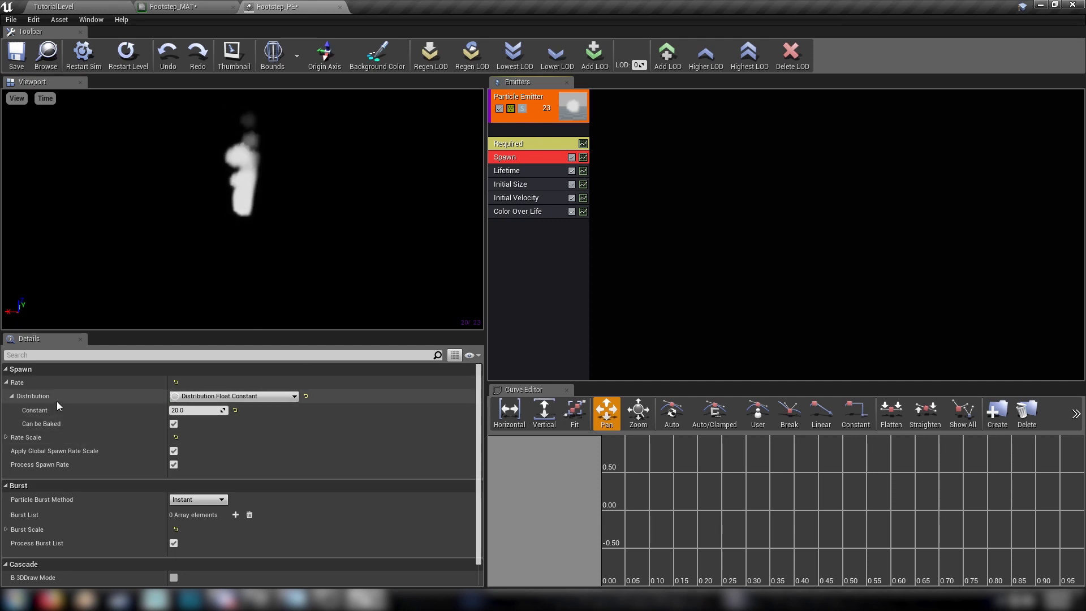
click(193, 411)
click(506, 160)
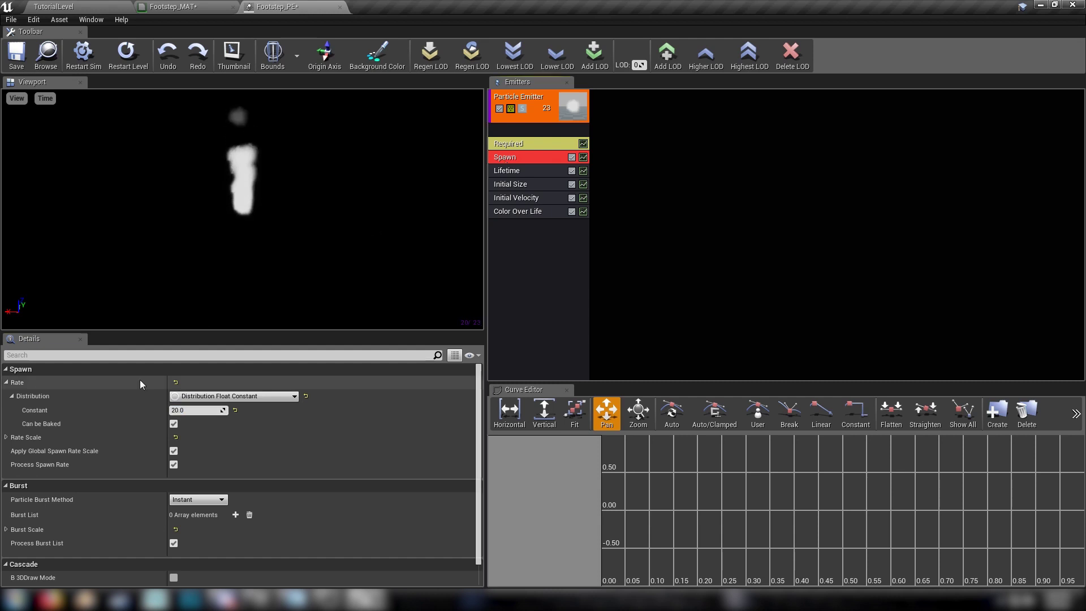
click(190, 410)
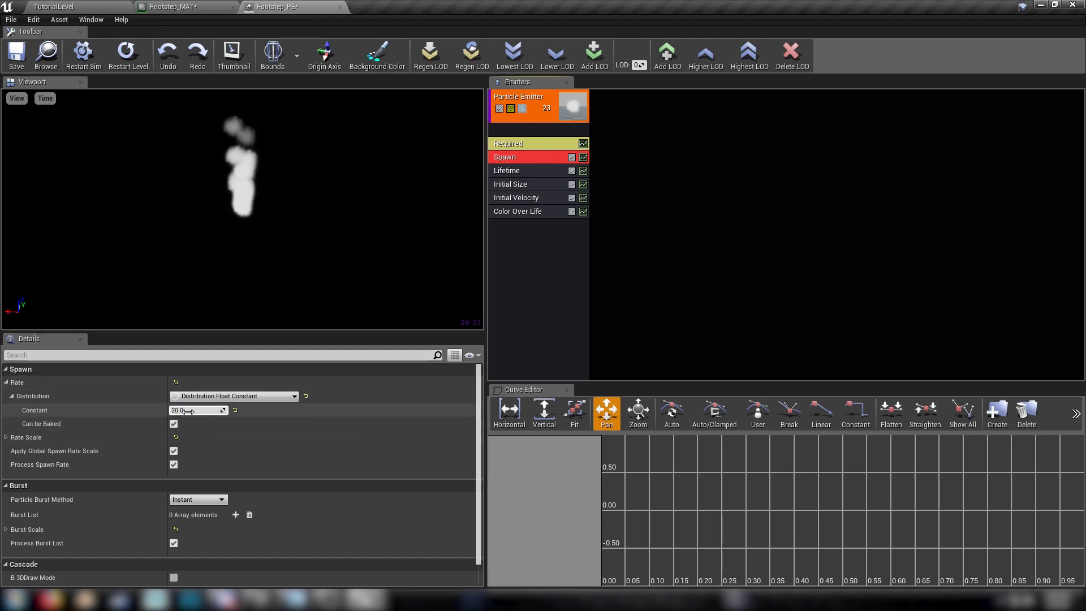
text(3)
key(Return)
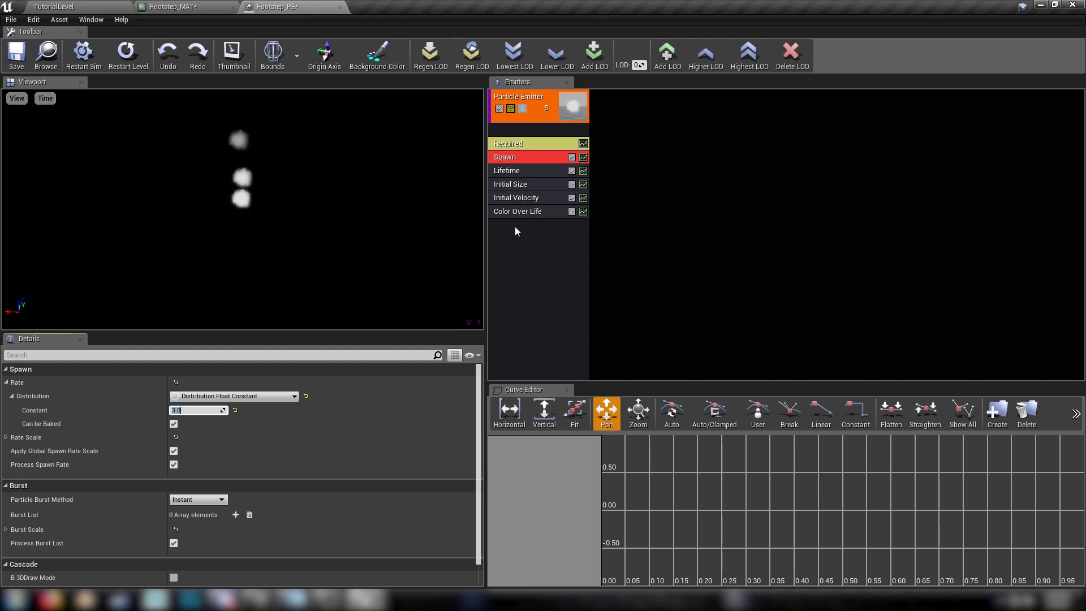
Expand both color points of the constant curve in the Color Over Life module.
click(518, 212)
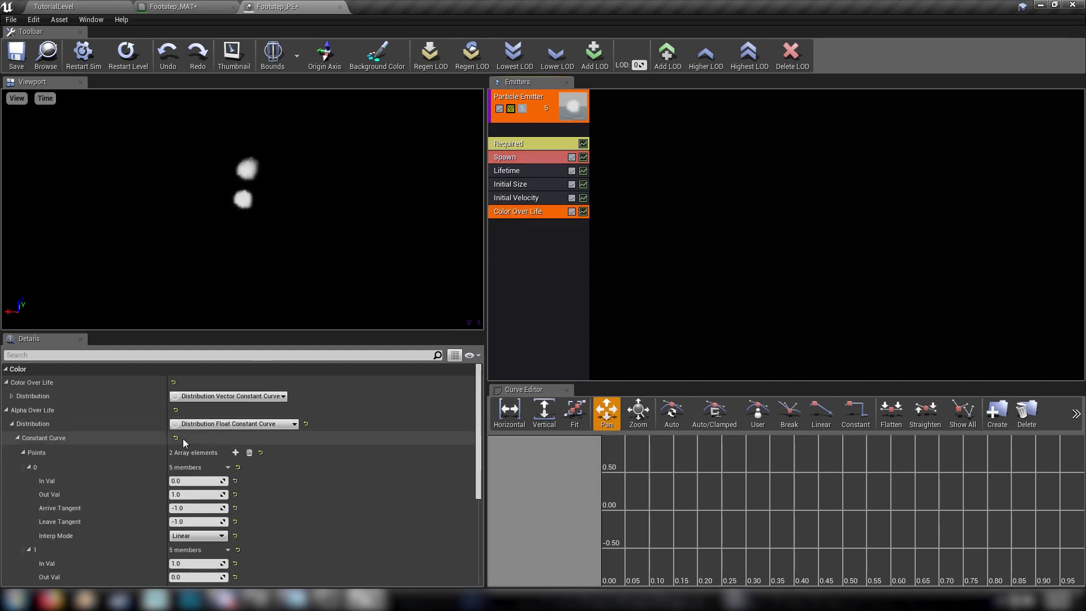
scroll(82, 477, down, 3)
scroll(84, 510, down, 2)
scroll(83, 474, up, 5)
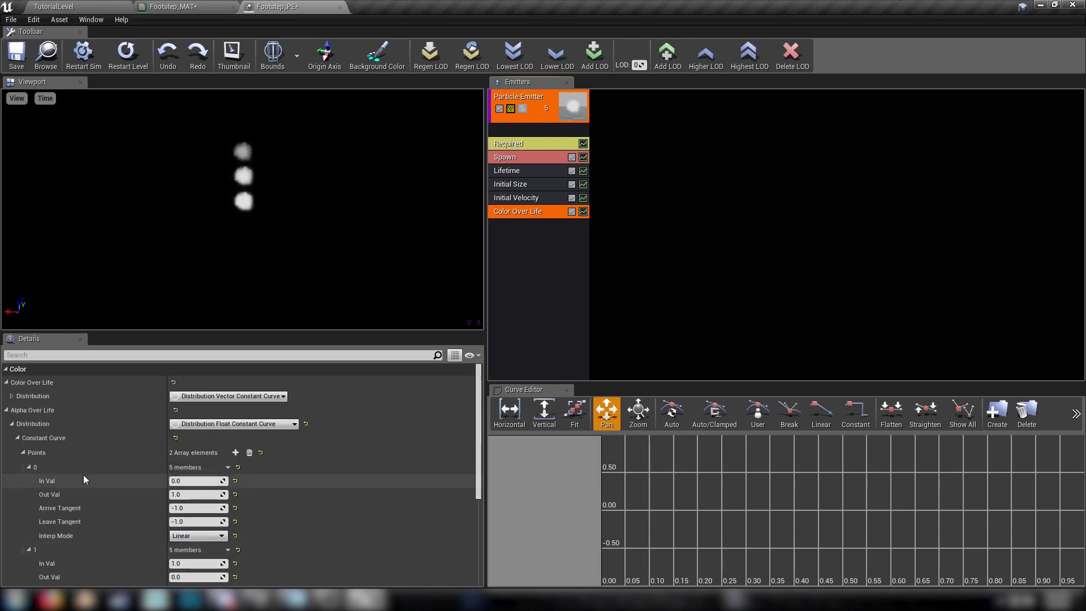
click(11, 397)
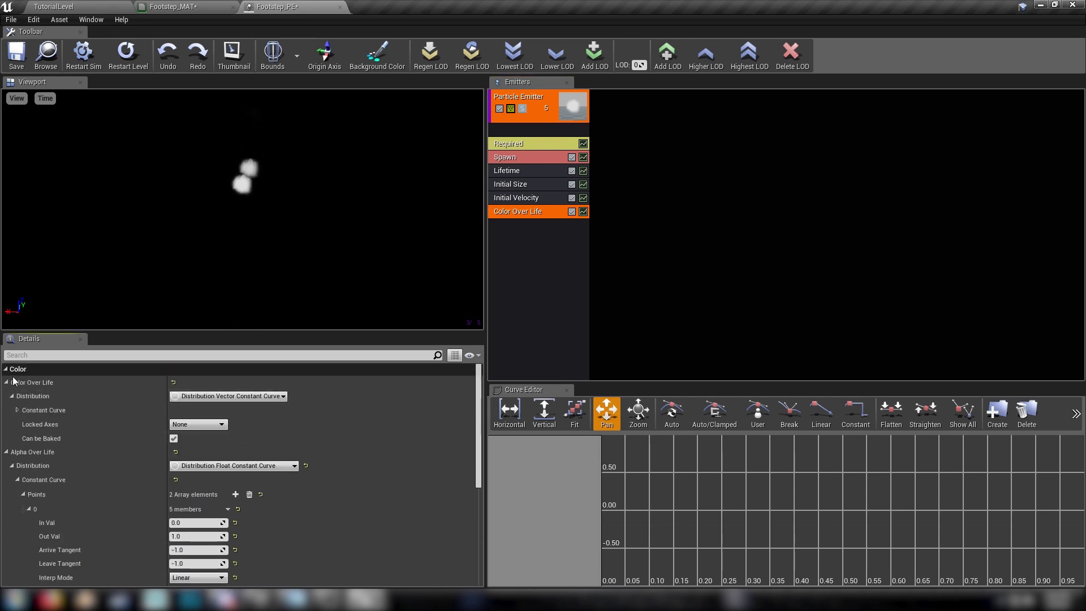
click(17, 411)
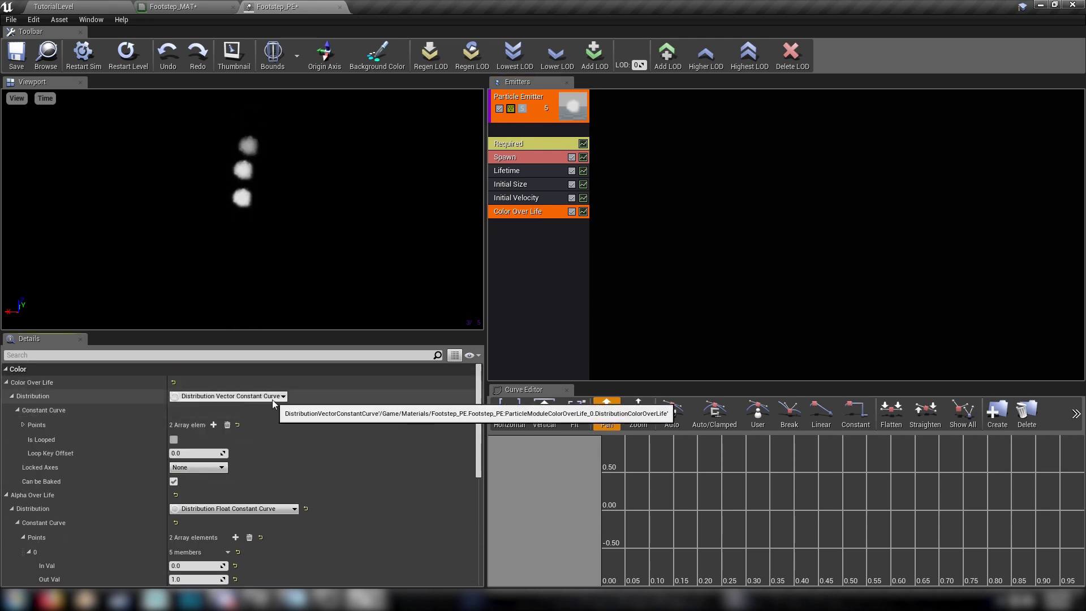
click(23, 425)
click(28, 453)
click(28, 441)
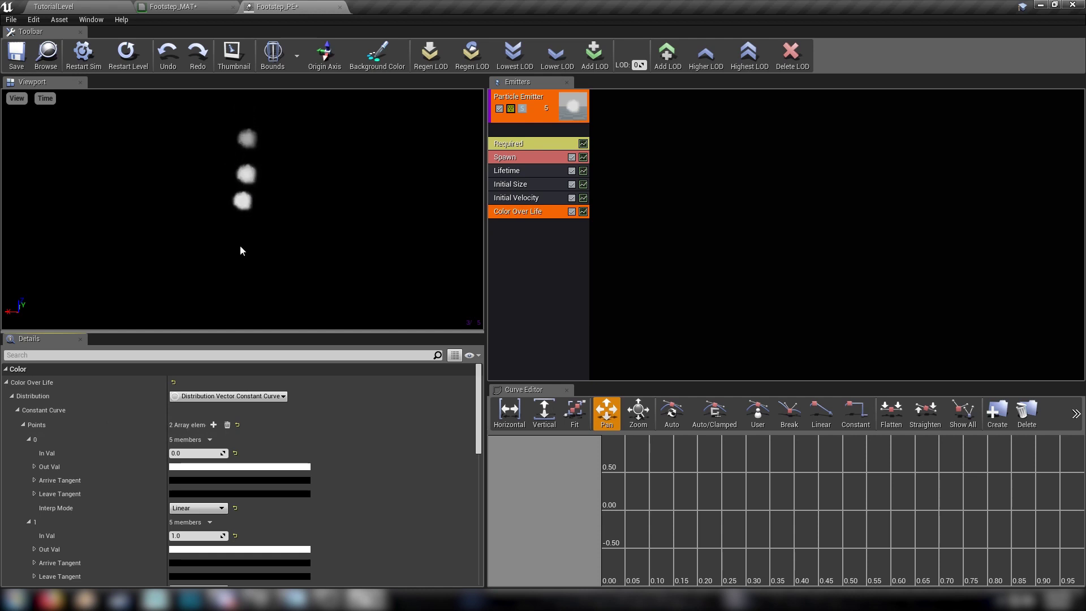
Set the Out Val color of Color Over Life point 0 to light orange, hex sRGB FFC57AFF.
scroll(64, 449, down, 1)
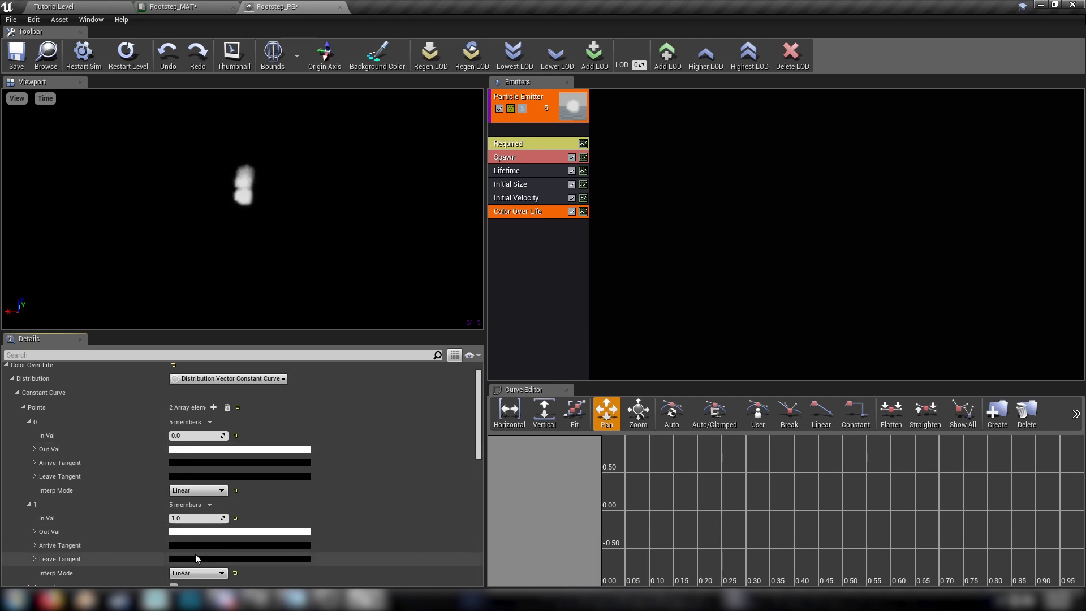
click(193, 451)
click(308, 395)
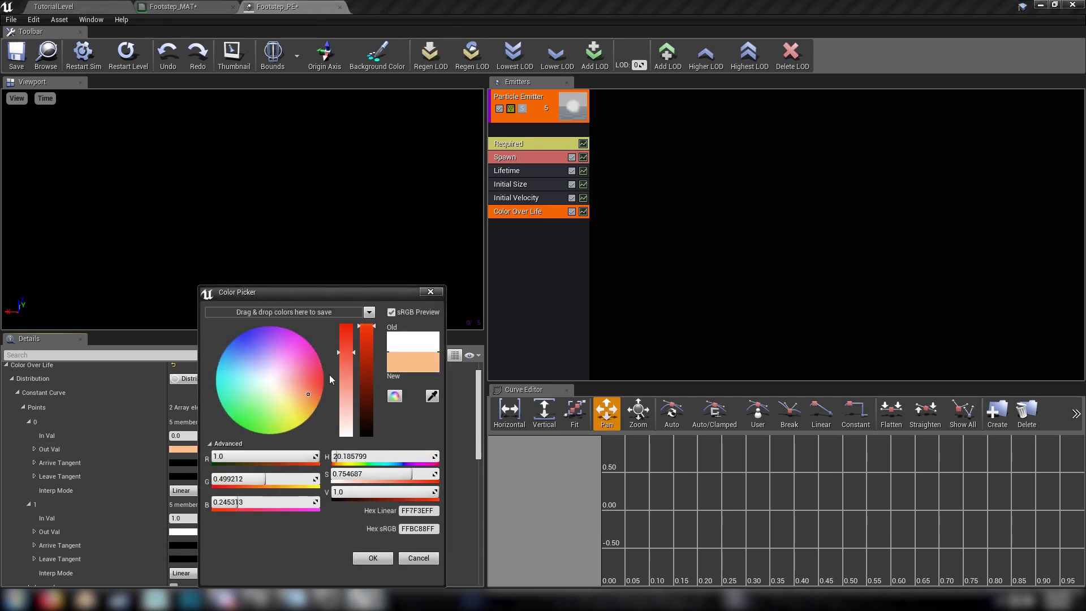
drag(309, 395, 309, 401)
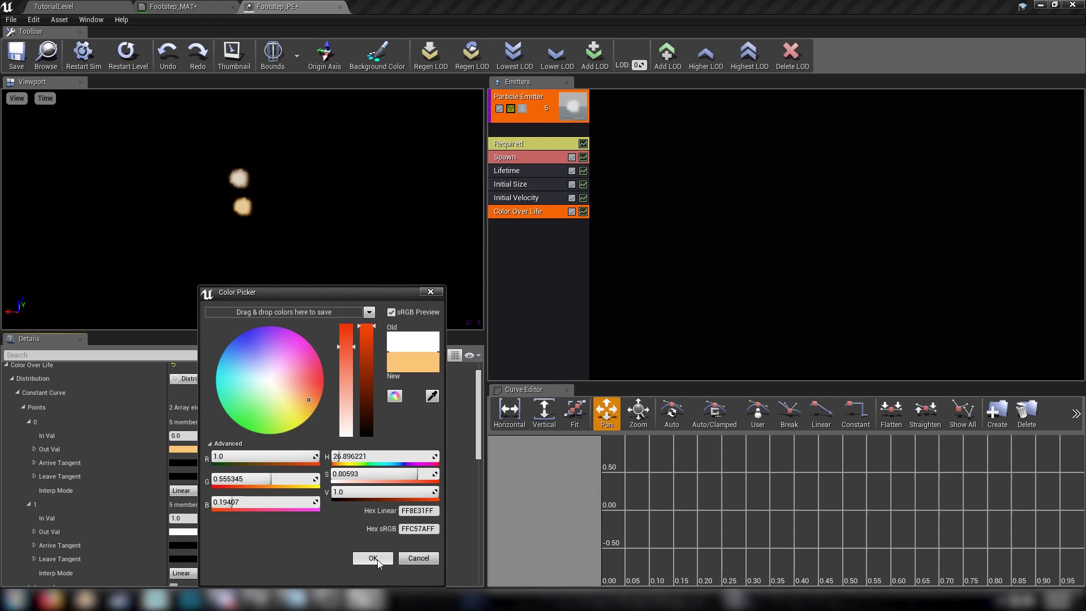
click(373, 558)
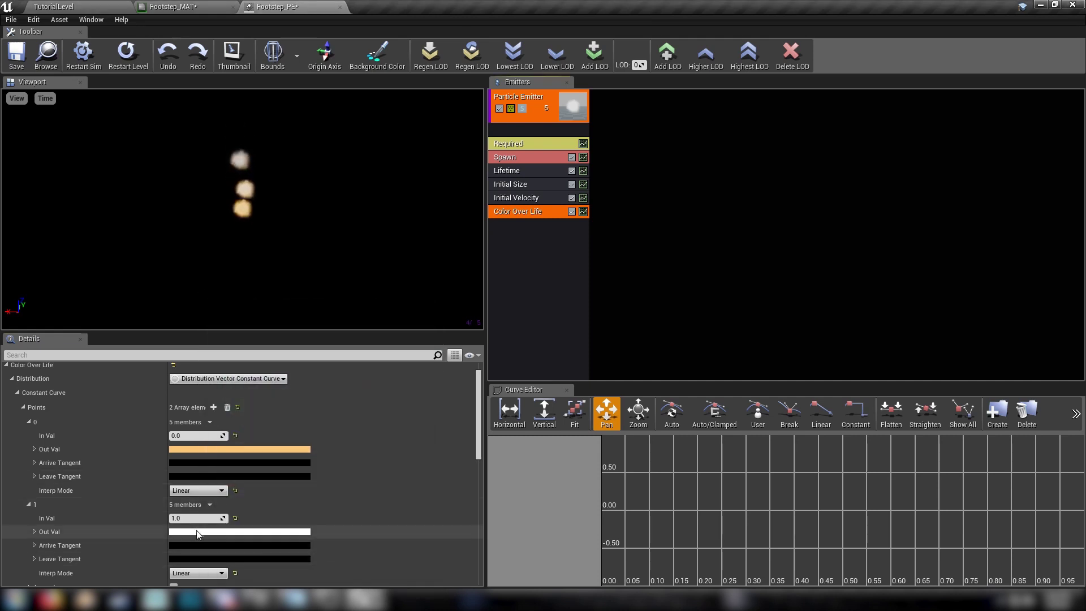
Set the Out Val color of Color Over Life point 1 to pale cream, hex sRGB FFF4DCFF.
click(184, 531)
click(303, 405)
drag(304, 402, 300, 406)
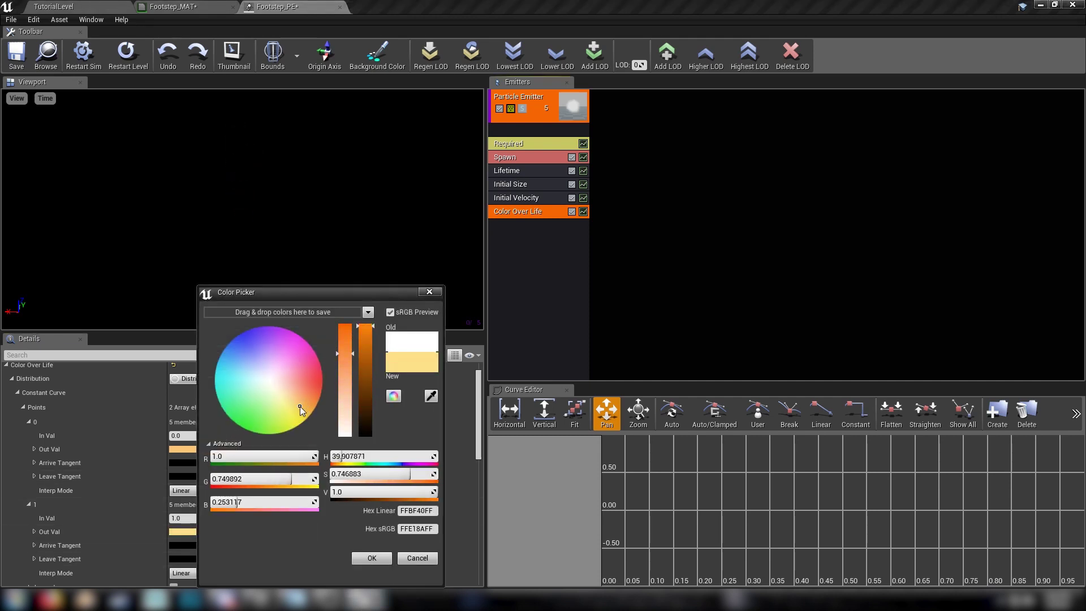
drag(345, 357, 347, 404)
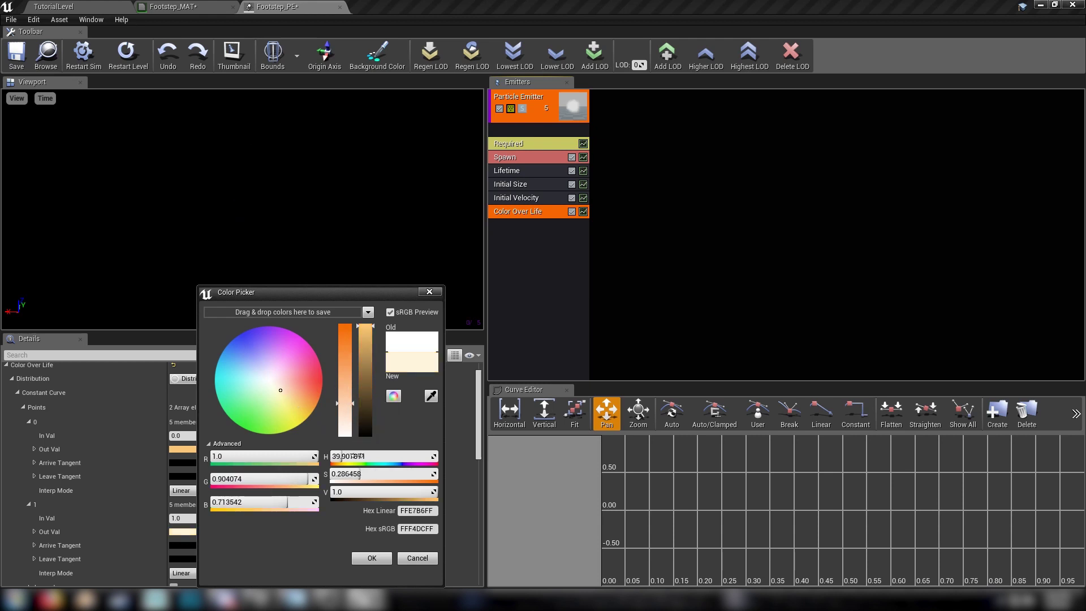
click(112, 466)
Add a Size By Life module to the particle emitter.
scroll(114, 473, down, 10)
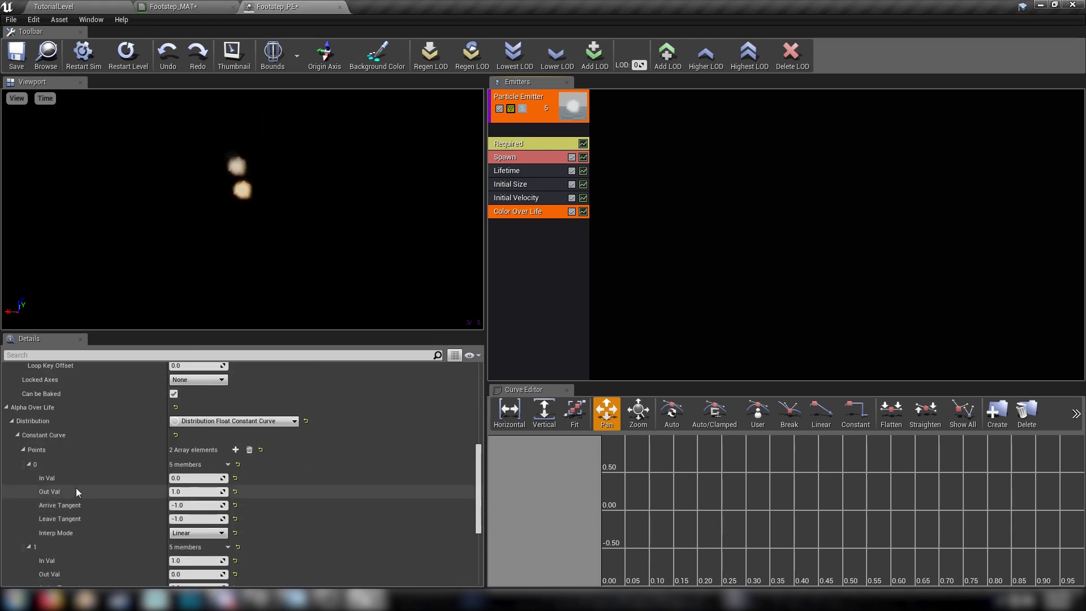
scroll(46, 457, down, 3)
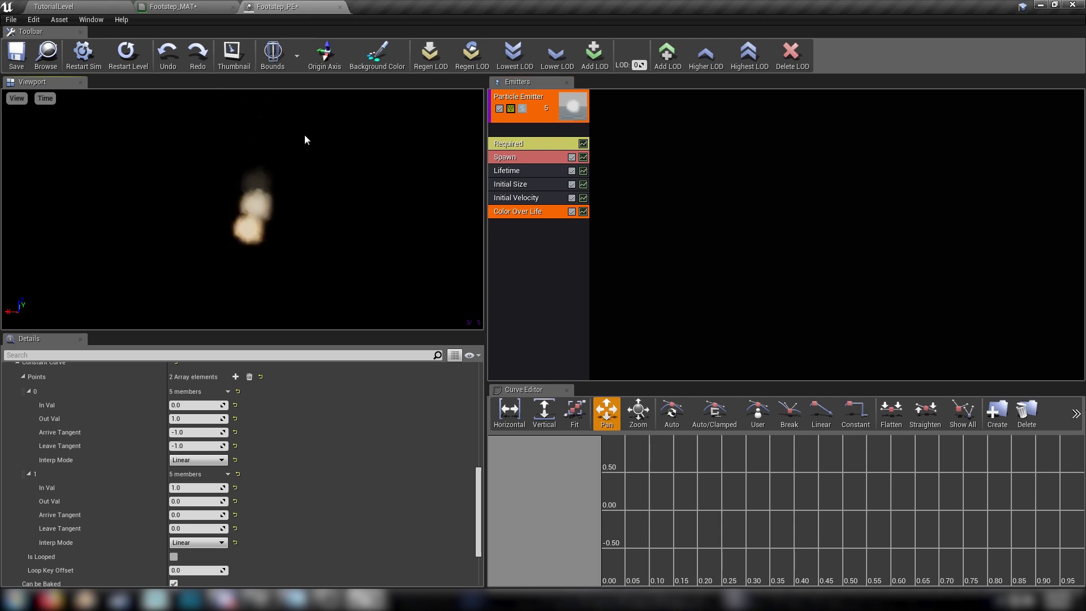
click(535, 245)
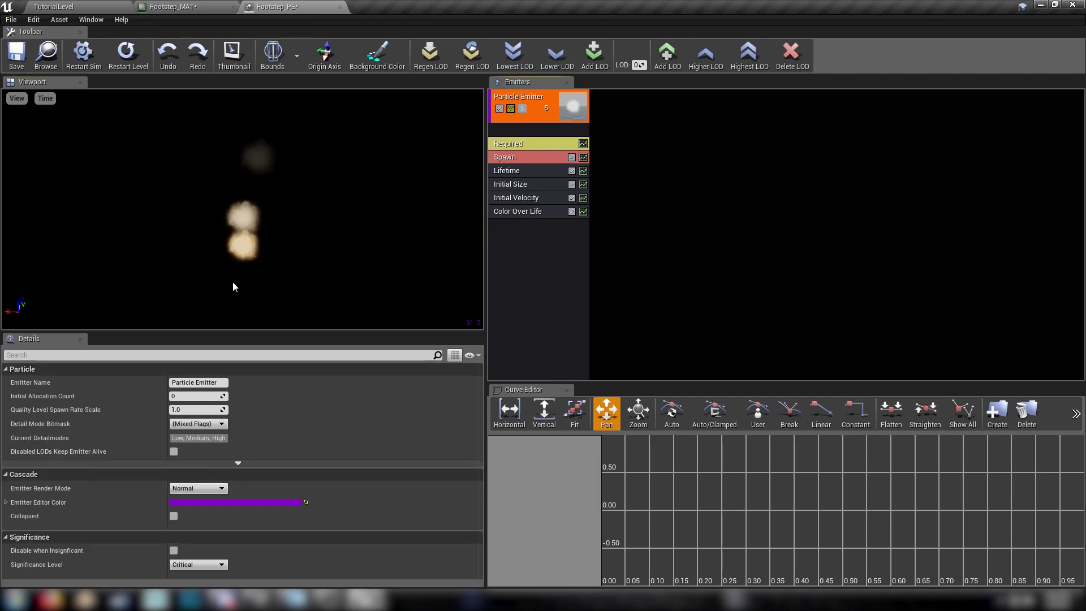
right_click(514, 245)
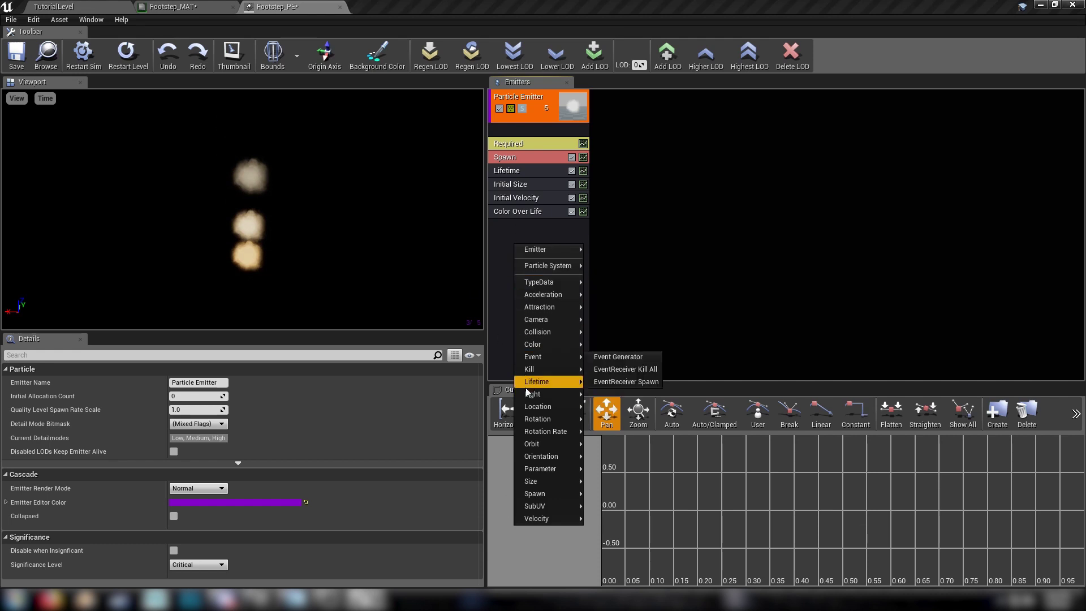
mouse_move(536, 488)
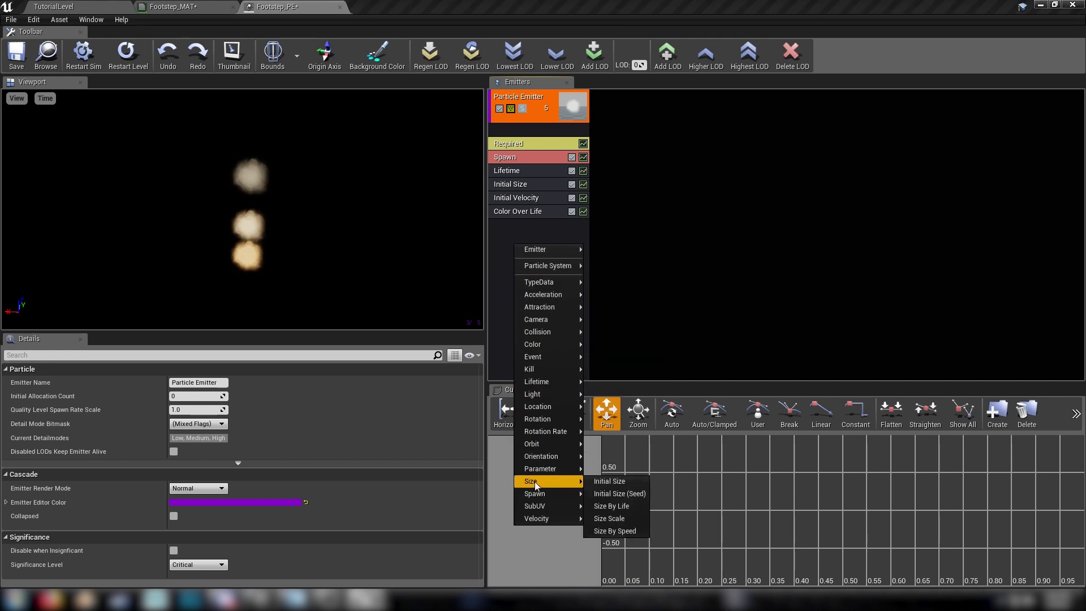
click(613, 505)
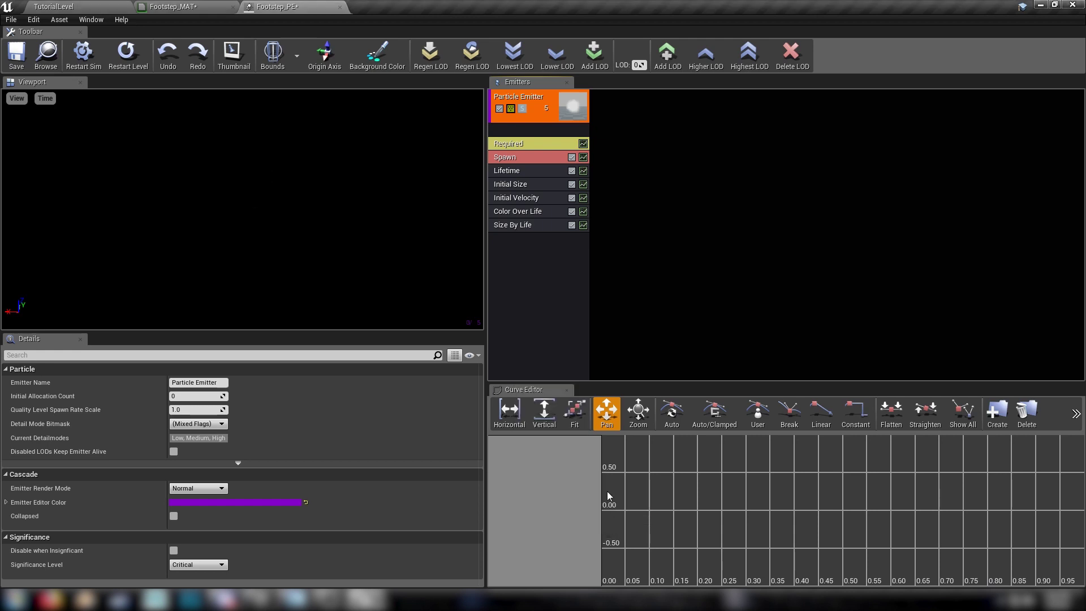
Set the Out Val of Size By Life point 0 to 2.0 on X, Y and Z.
click(516, 226)
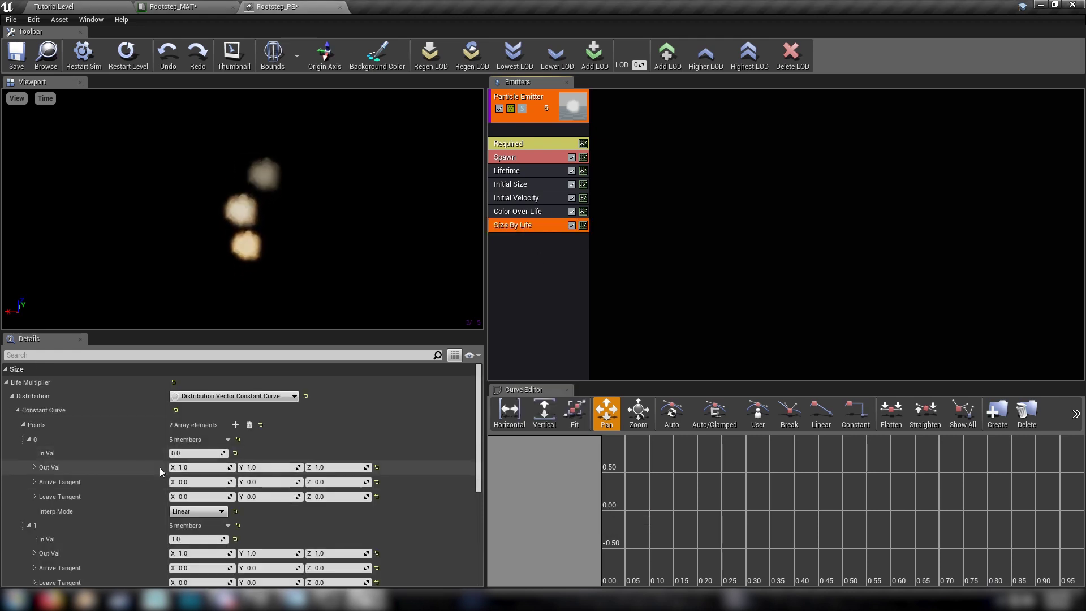
scroll(119, 512, down, 5)
scroll(119, 511, up, 3)
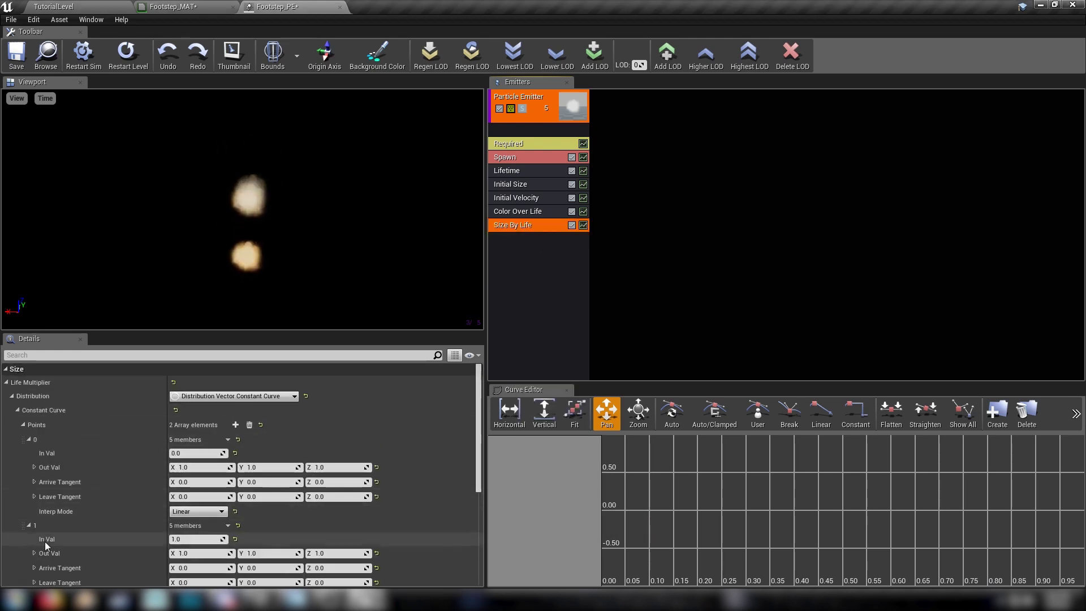
scroll(139, 491, down, 3)
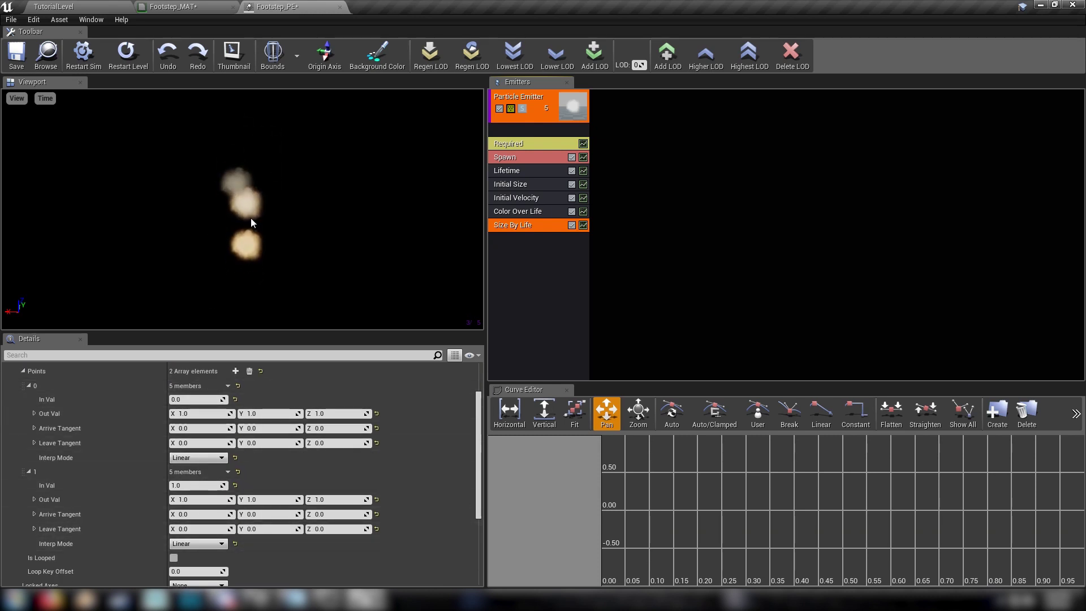
click(198, 414)
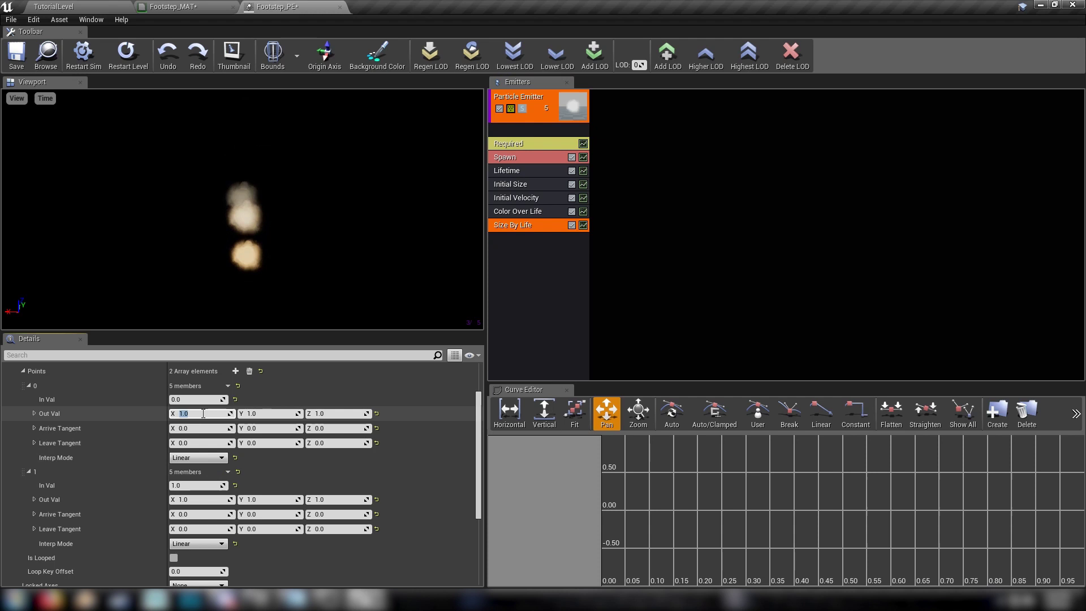
text(2)
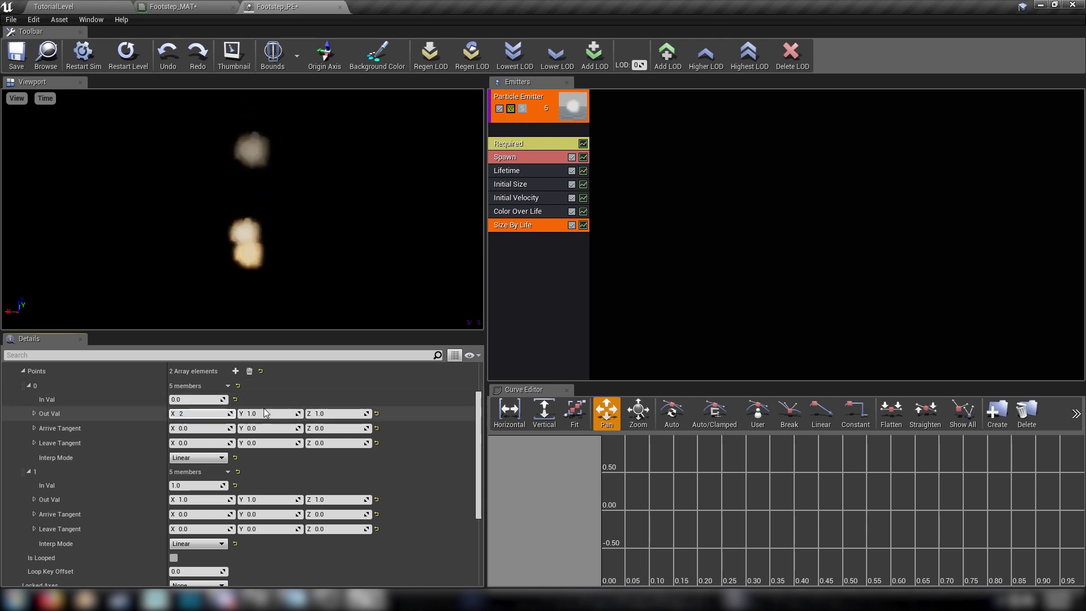
click(257, 413)
text(2)
key(Tab)
text(2)
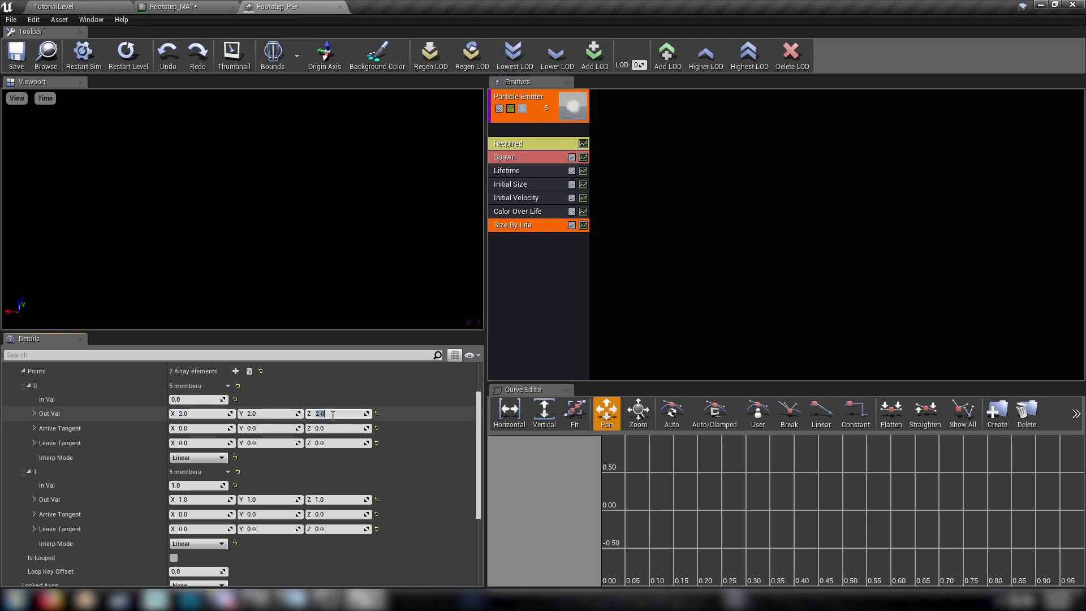
key(Return)
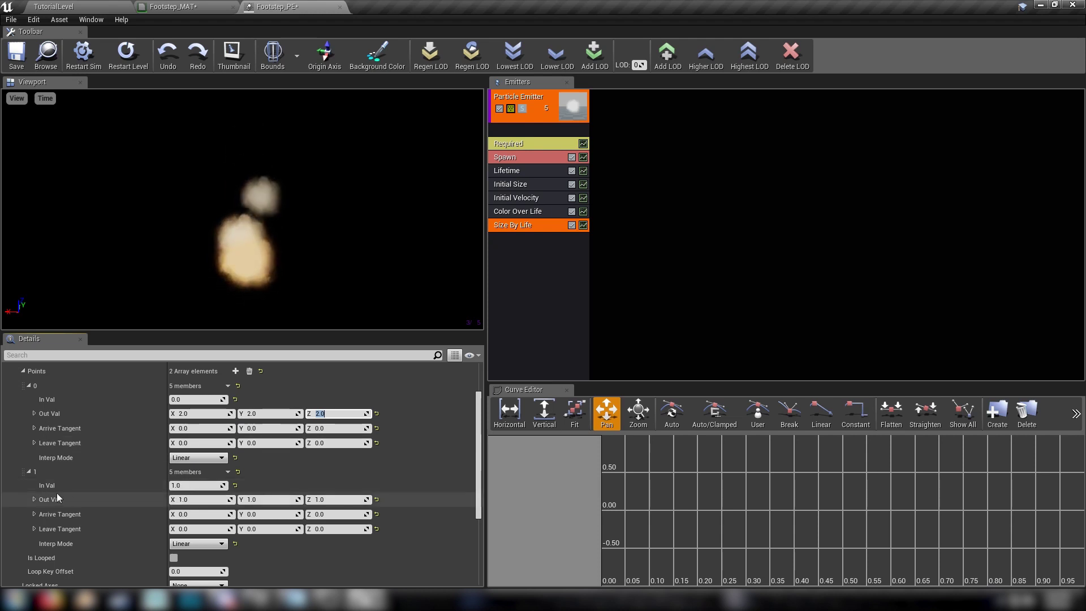
Set the Out Val of Size By Life point 1 to 7.0 on X, Y and Z.
click(197, 499)
text(7)
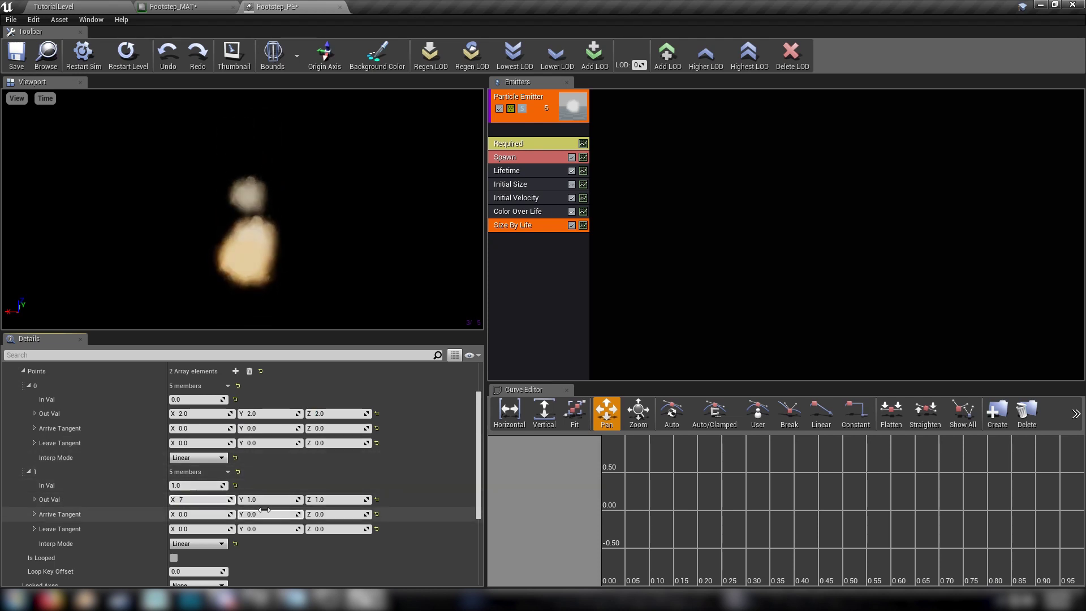
key(Tab)
text(7)
key(Tab)
text(7)
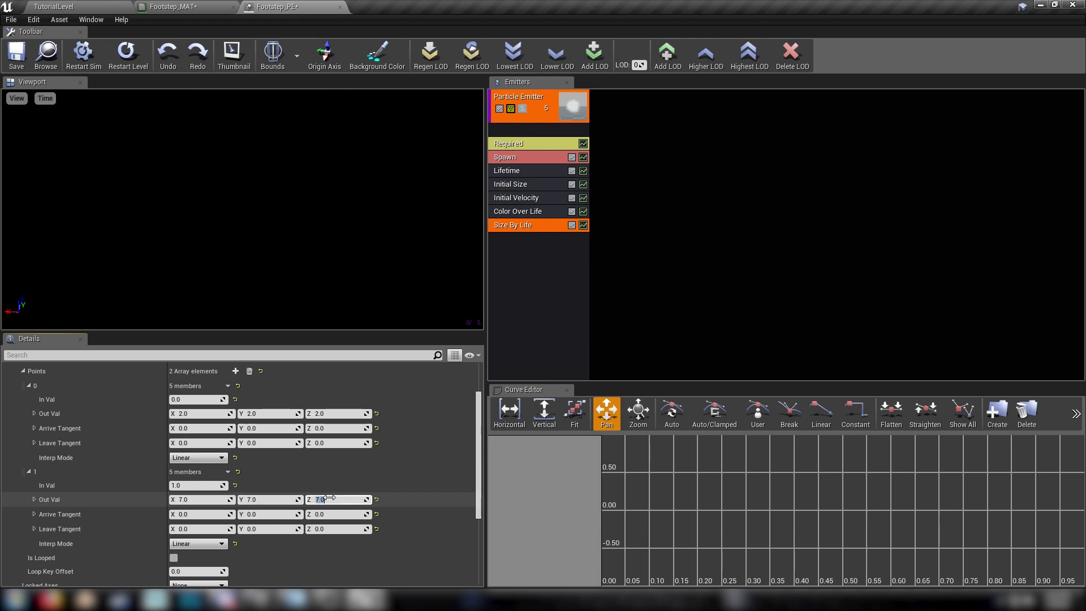
key(Return)
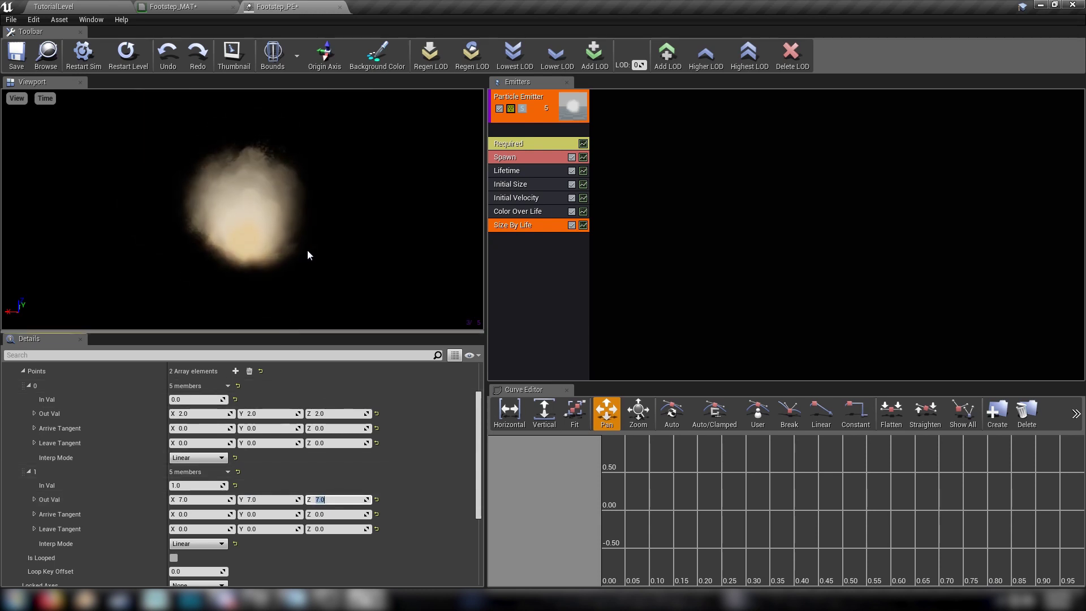
Save the Footstep_PE particle system.
drag(291, 222, 304, 229)
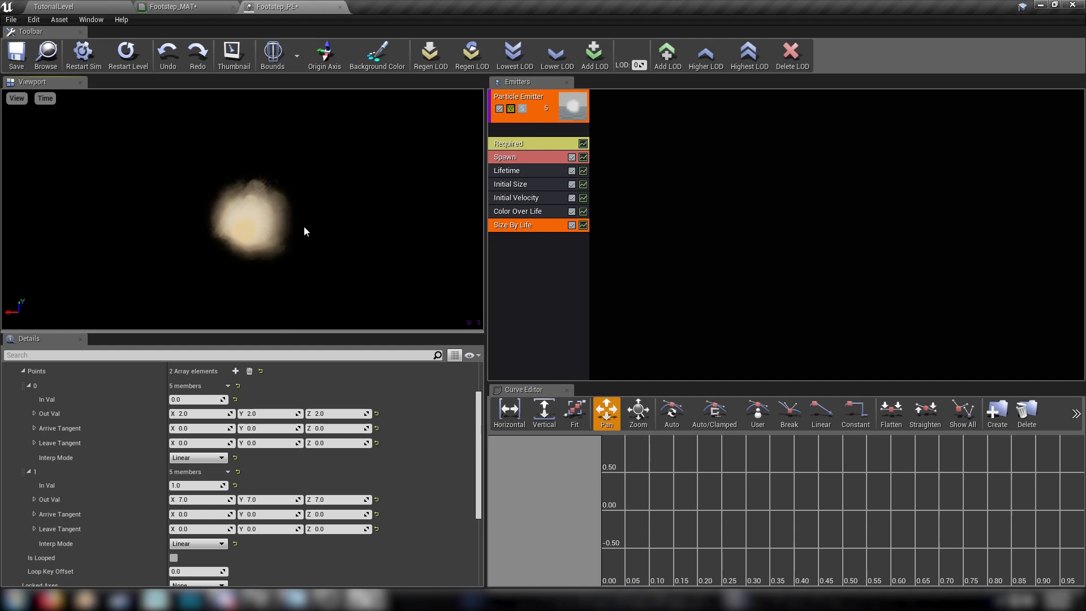
key(ctrl+s)
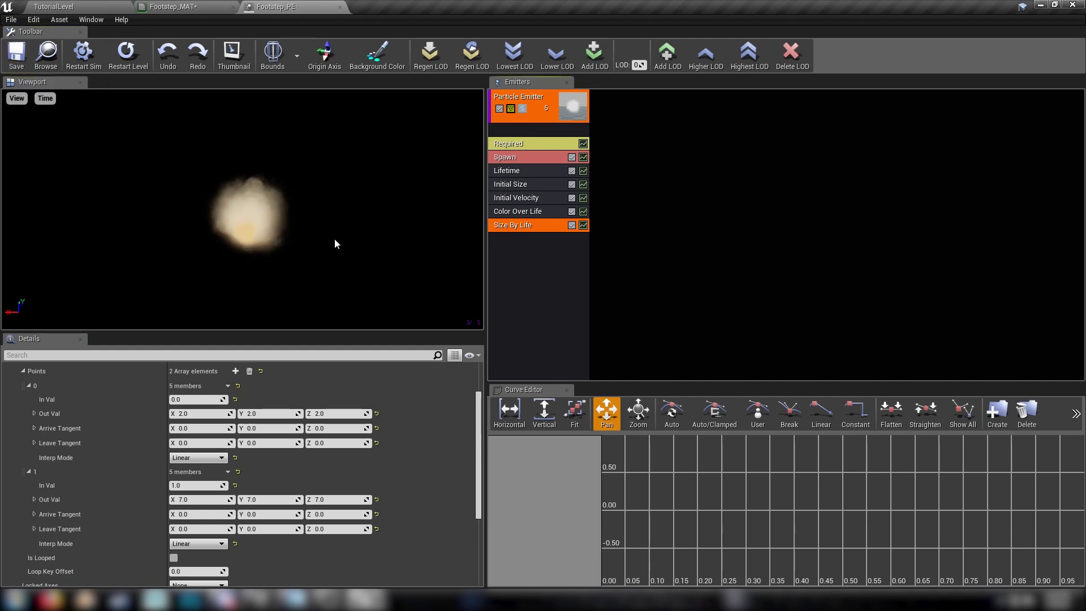
click(536, 294)
right_click(532, 278)
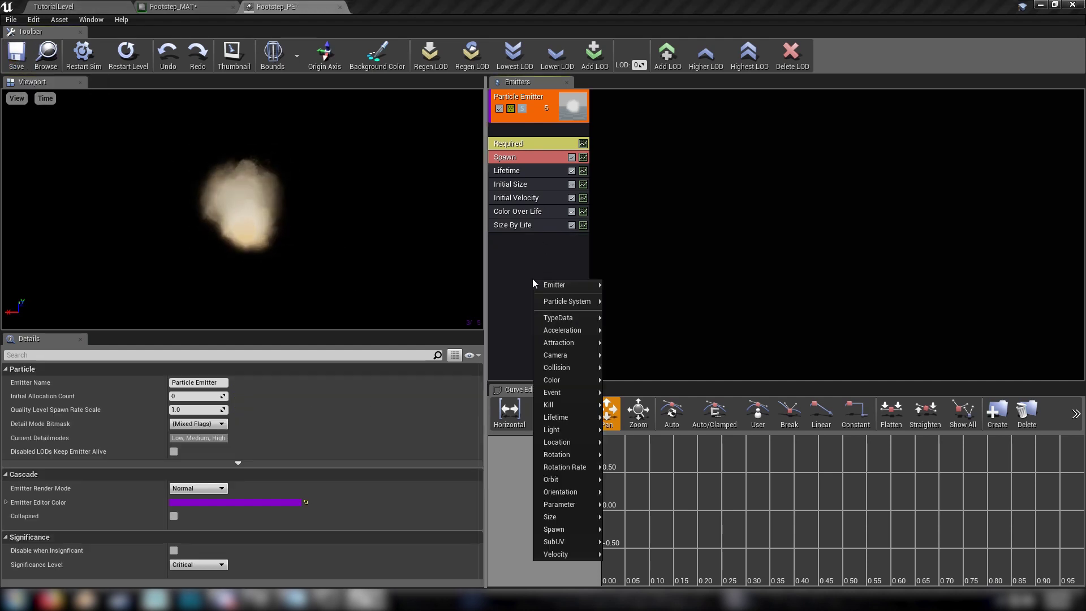
click(511, 146)
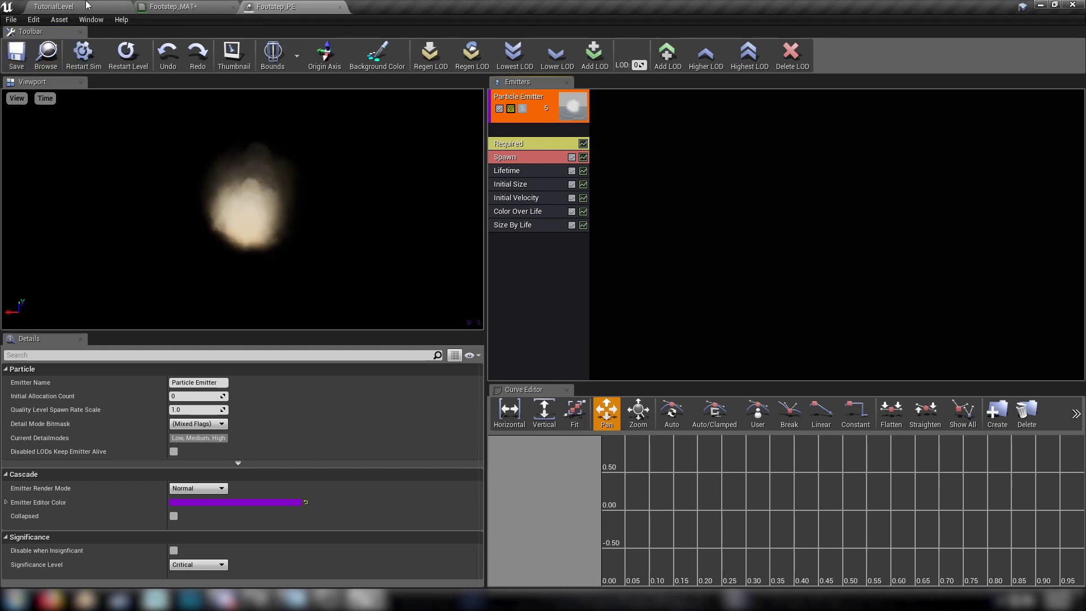
Locate the Default Pawn Class asset through TutorialLevel's world settings and open the ThirdPersonCharacter blueprint.
click(107, 6)
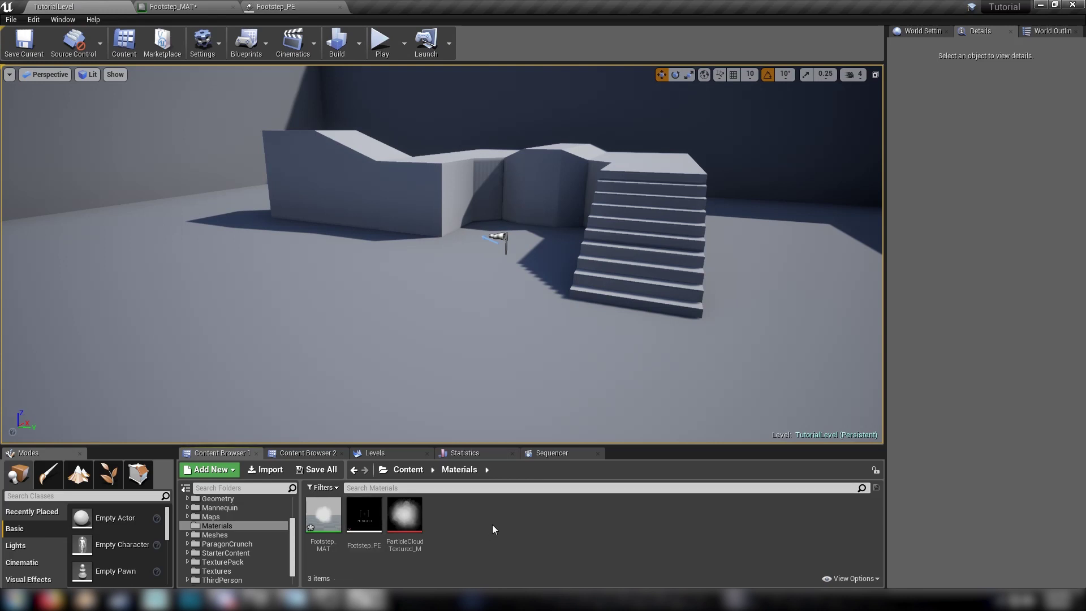
click(911, 32)
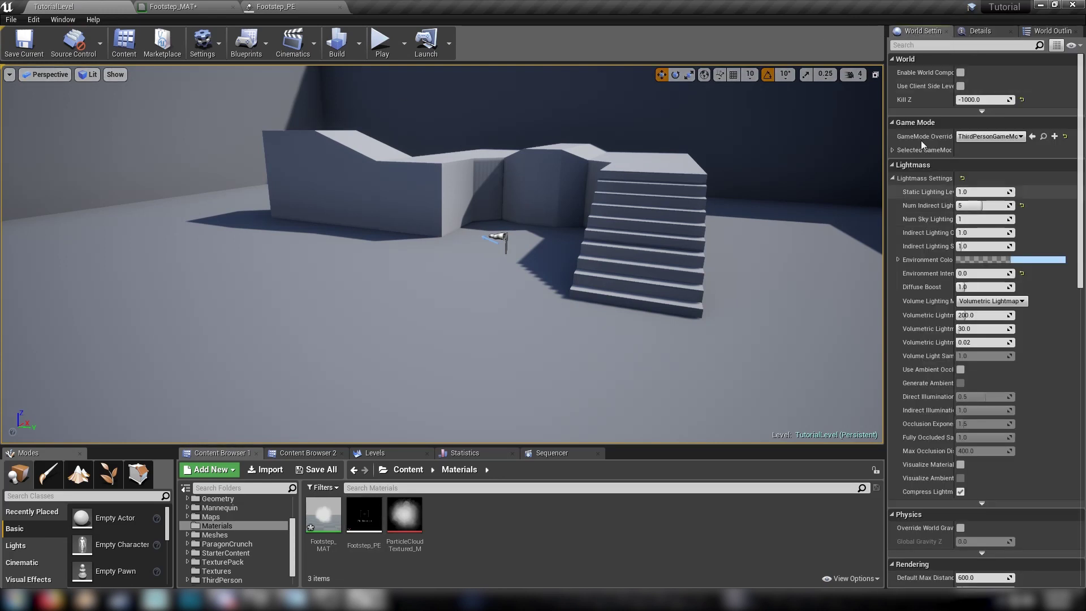
click(893, 150)
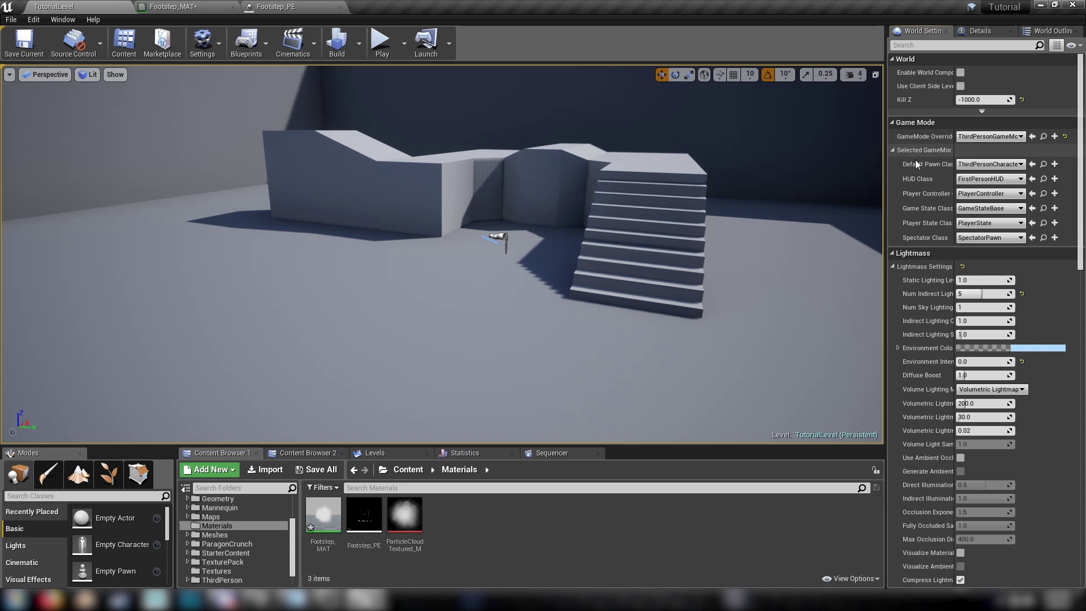
click(1044, 165)
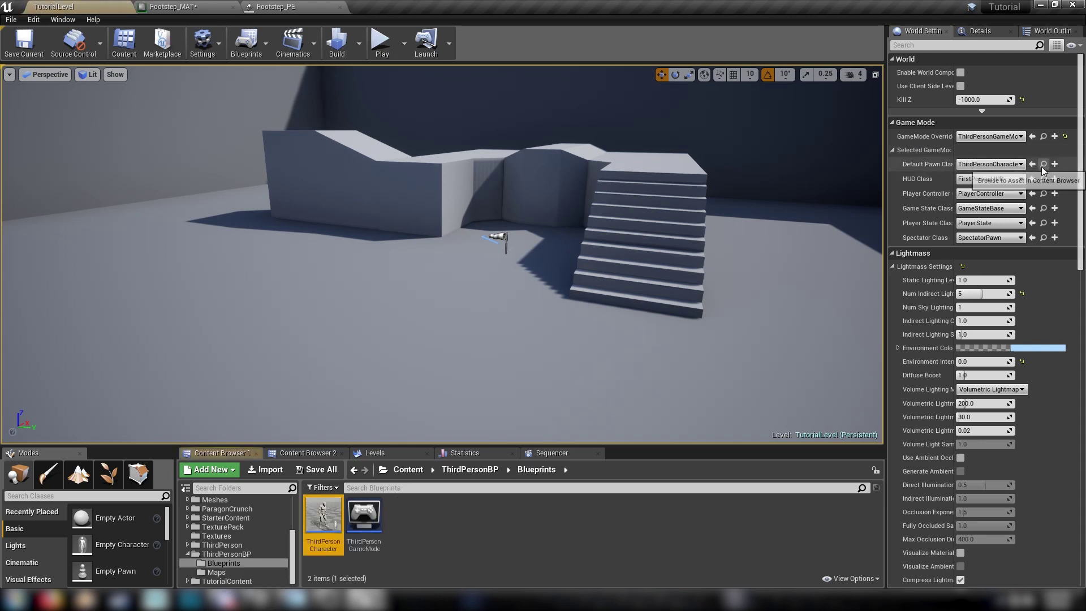
double_click(320, 519)
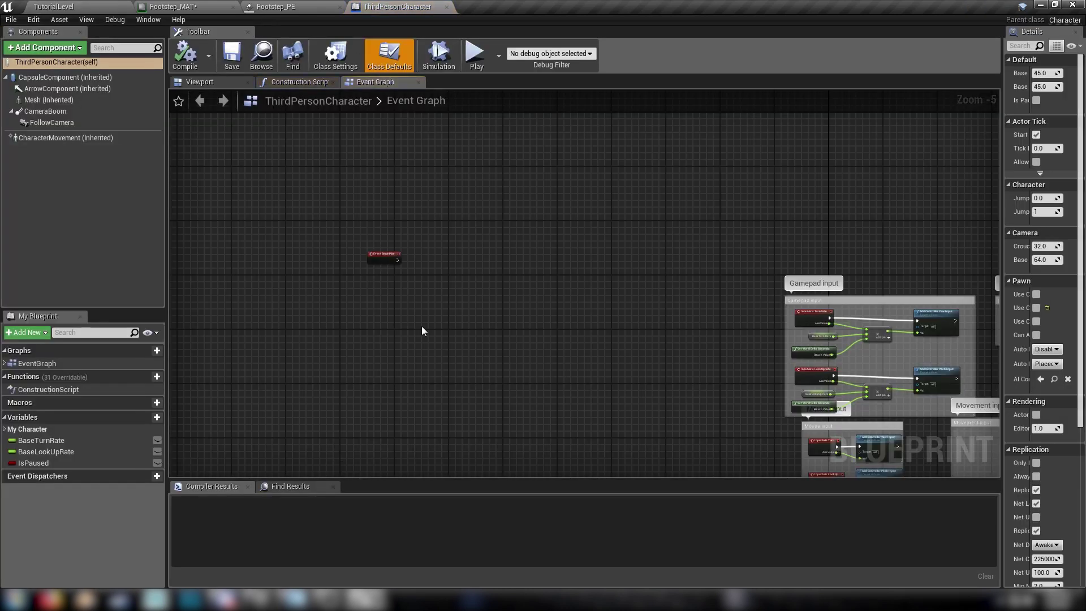
Widen the blueprint's property area and add a Particle System component to ThirdPersonCharacter, keeping its default name.
right_drag(401, 326, 527, 368)
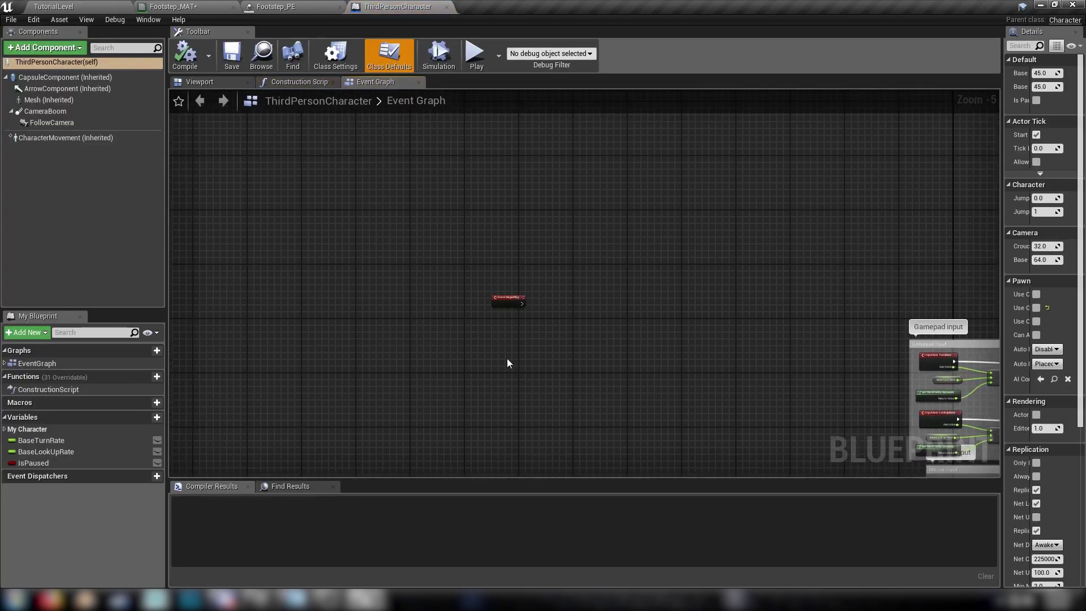
scroll(451, 327, up, 5)
right_drag(541, 318, 460, 320)
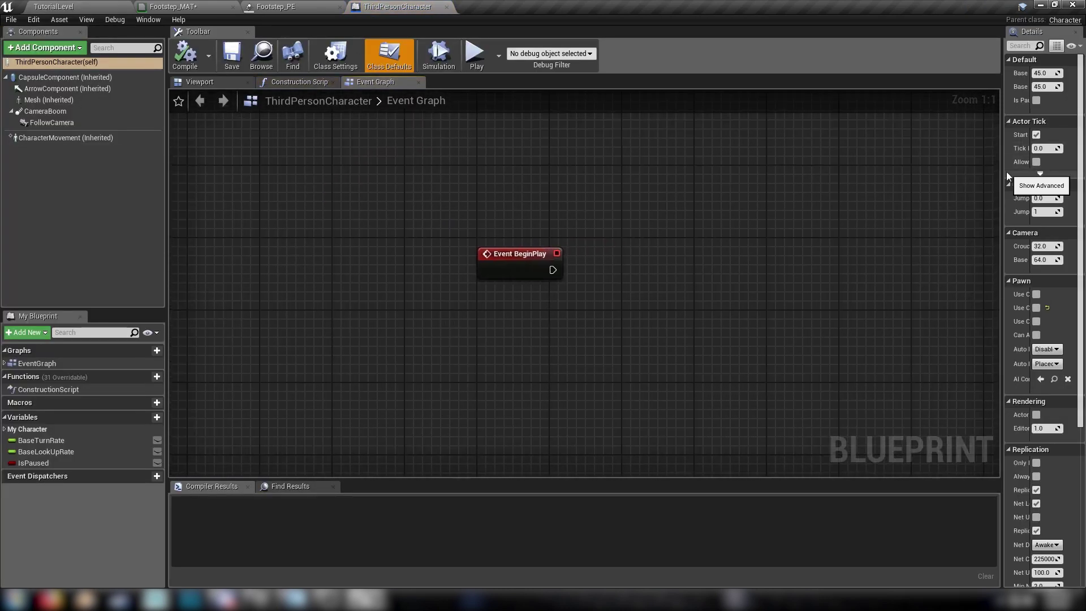
drag(1006, 171, 900, 195)
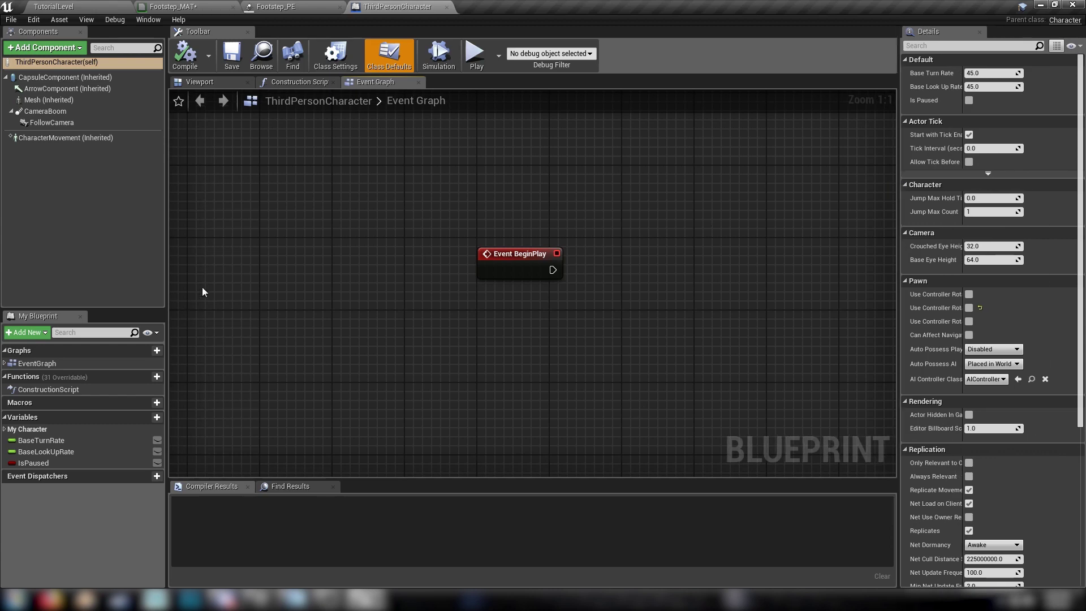
click(37, 46)
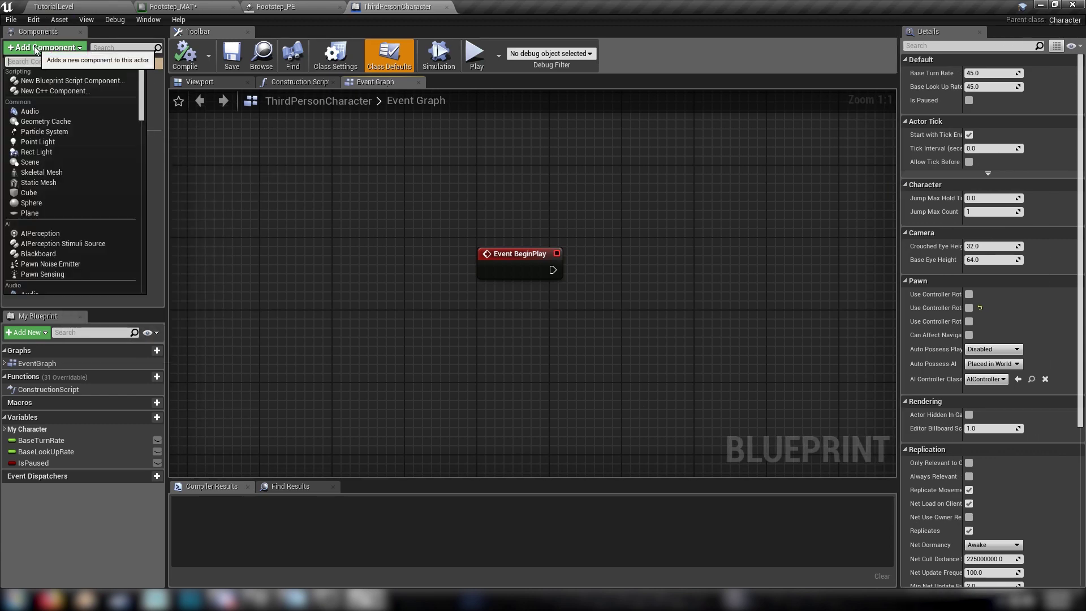
text(part)
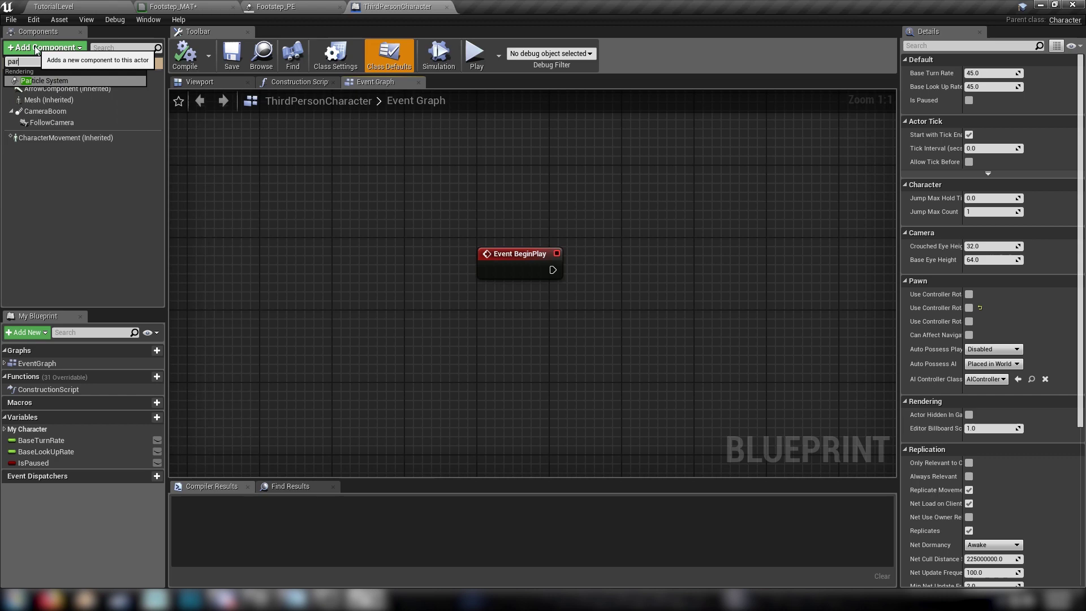
click(39, 82)
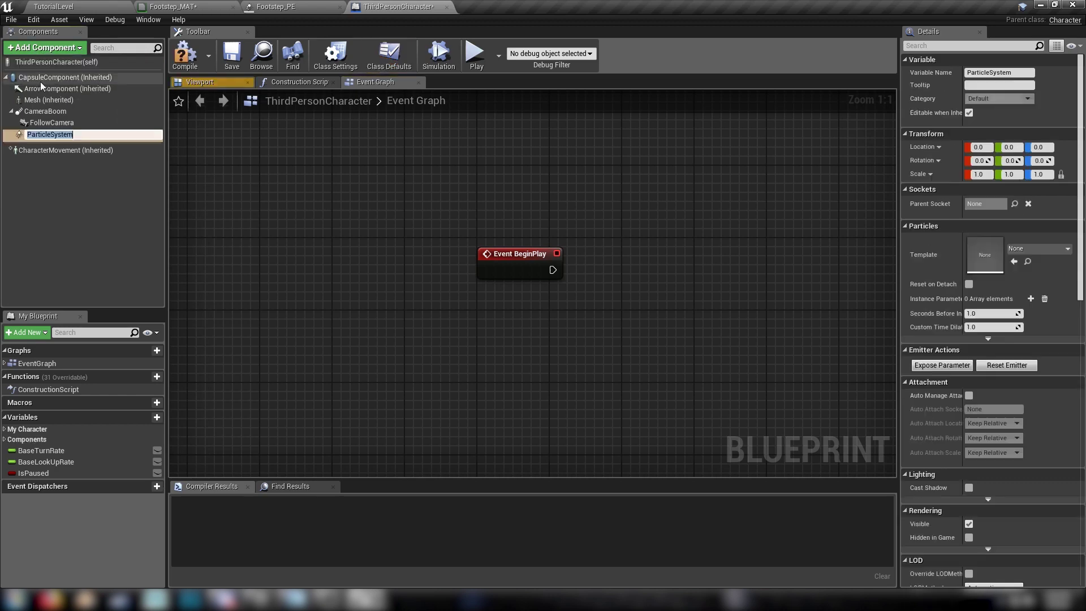
click(60, 176)
Assign Footstep_PE as the template of the ParticleSystem component.
click(49, 137)
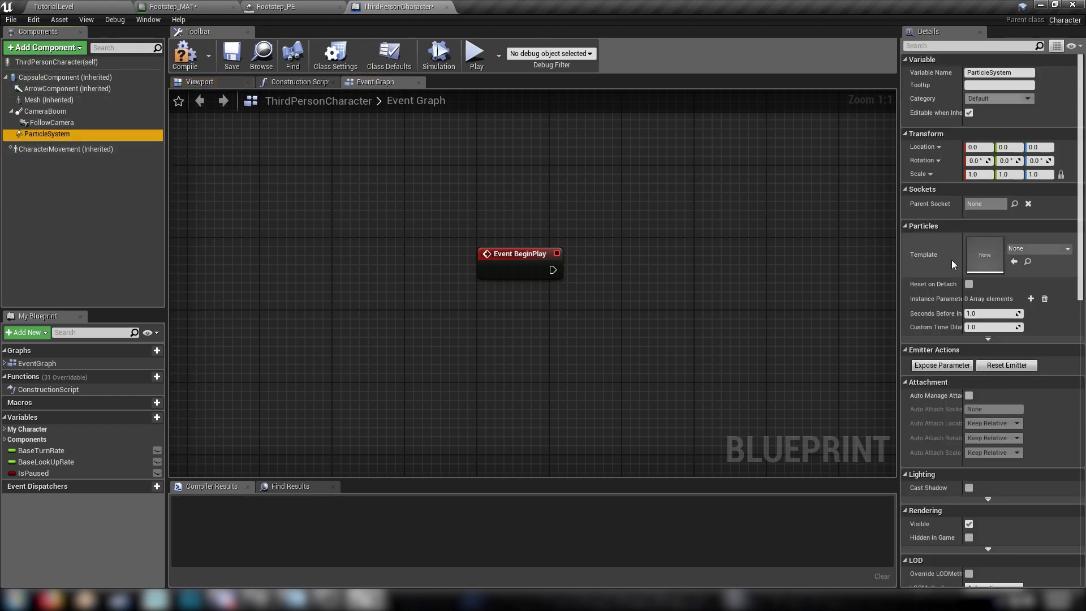
click(1044, 249)
text(foot)
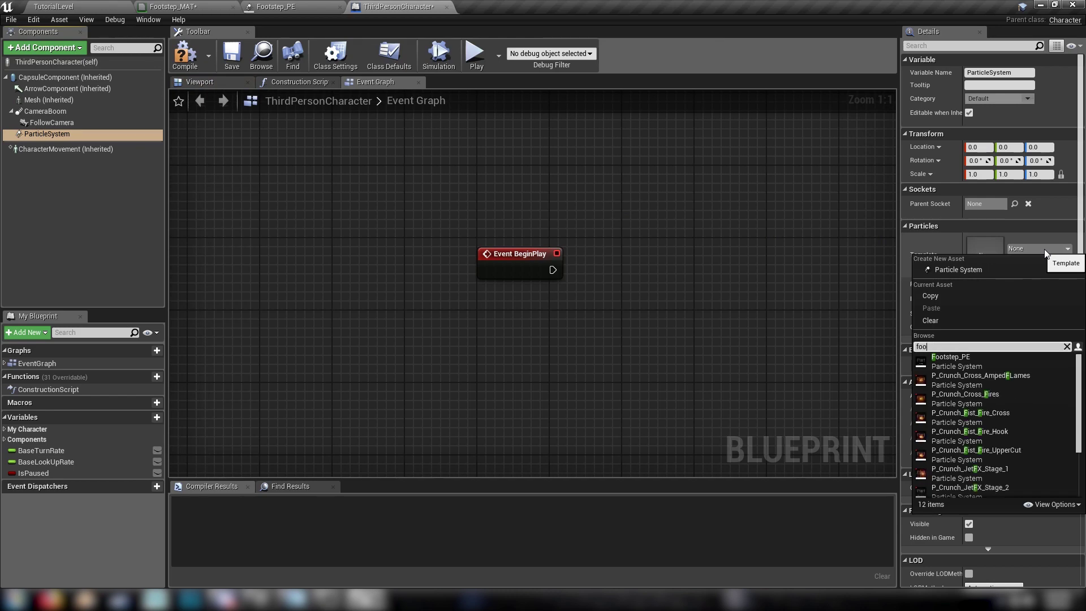
click(963, 361)
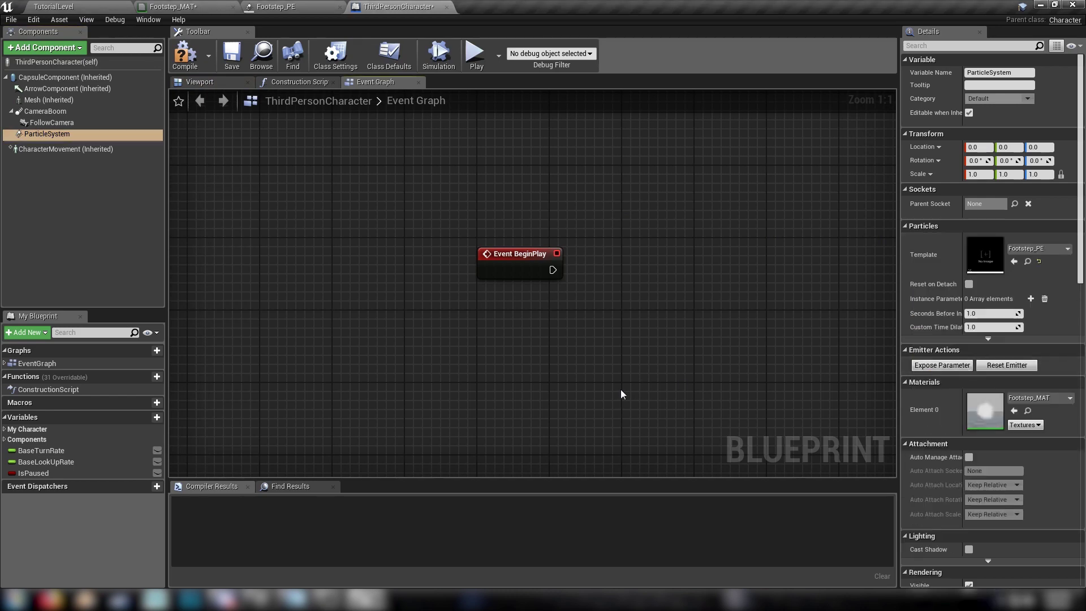
Move the ParticleSystem component to ground level behind the character's feet, at about X -66 and Z -87.
click(220, 81)
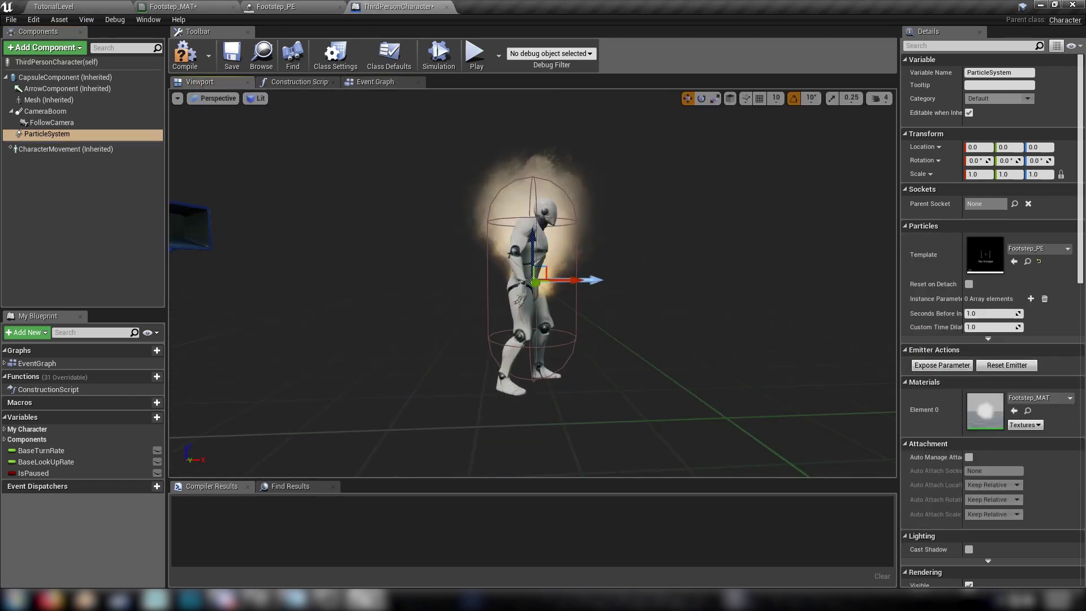
mouse_move(396, 254)
alt+mouse_down()
mouse_move(294, 255)
mouse_move(385, 255)
alt+mouse_up()
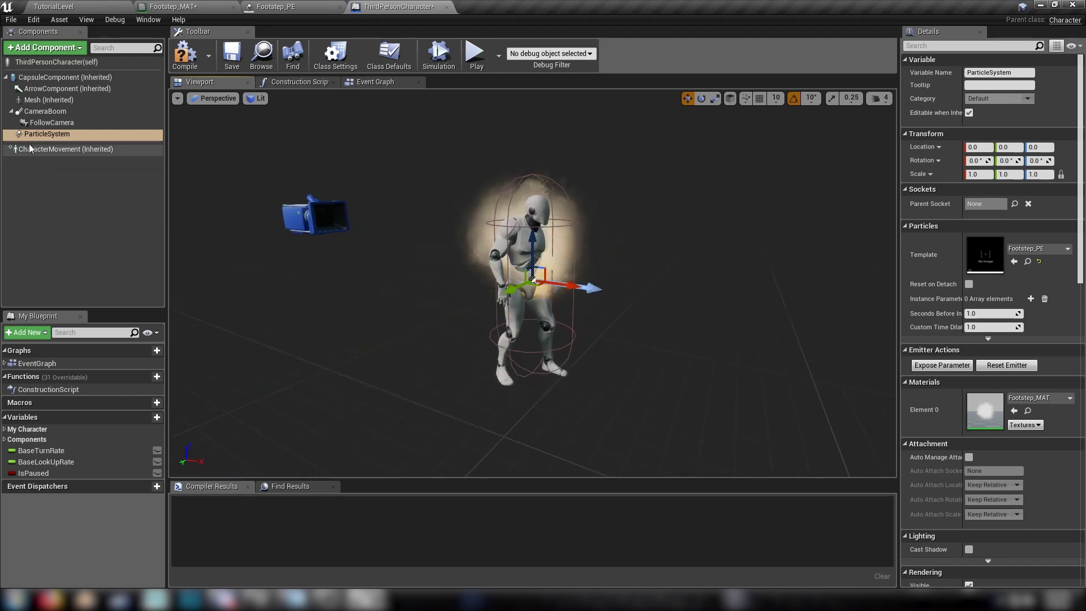
click(63, 135)
alt+drag(460, 368, 543, 334)
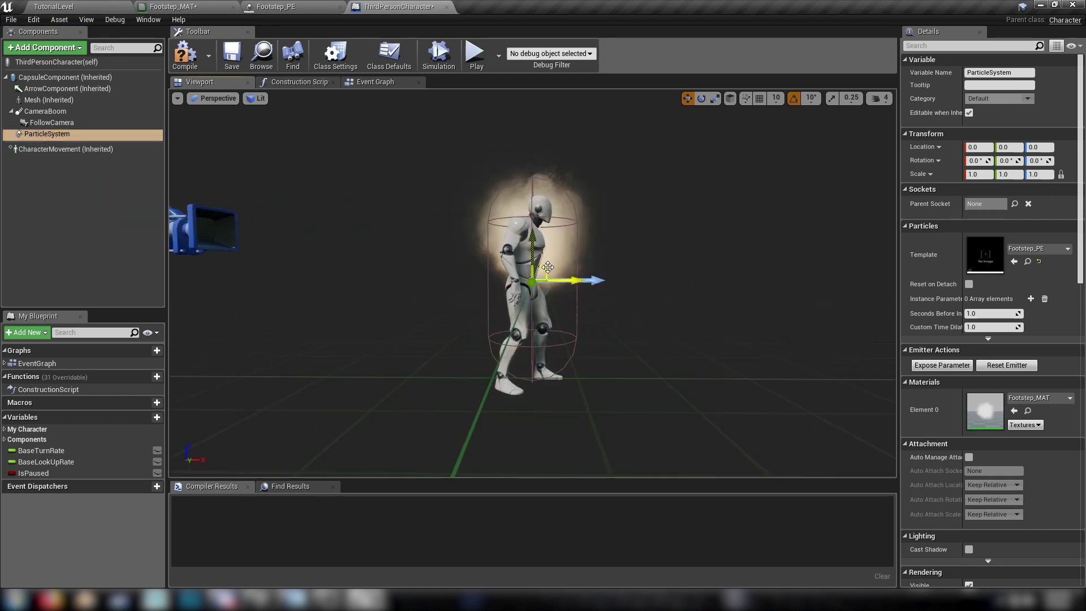
drag(548, 265, 353, 389)
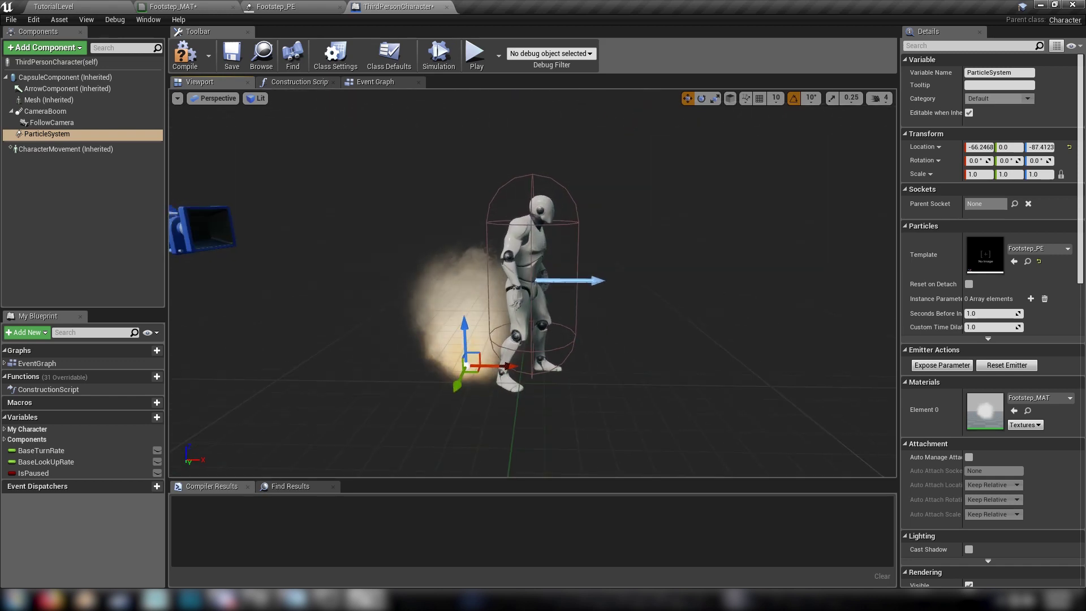
Return to Footstep_PE and set the Out Val of Size By Life point 1 to 4.0 on X, Y and Z.
click(283, 7)
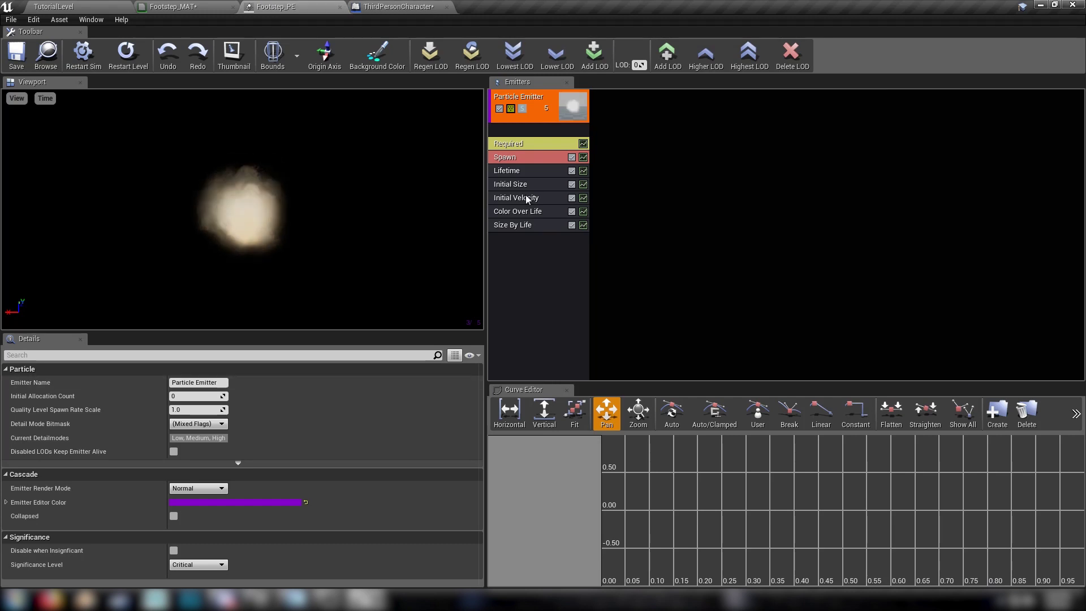
click(512, 225)
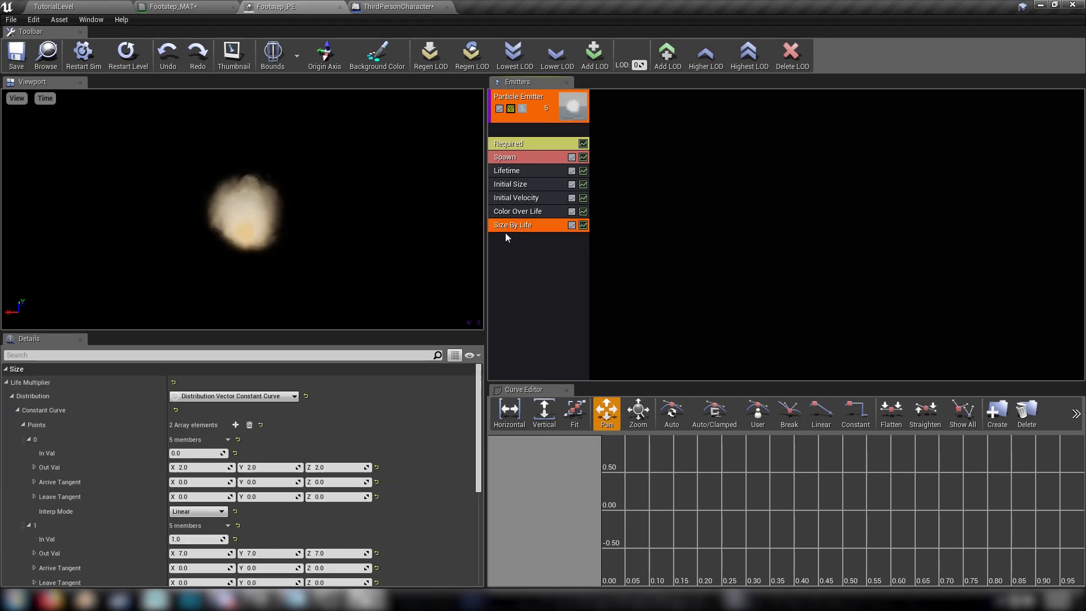
click(197, 555)
text(4)
key(Tab)
text(4)
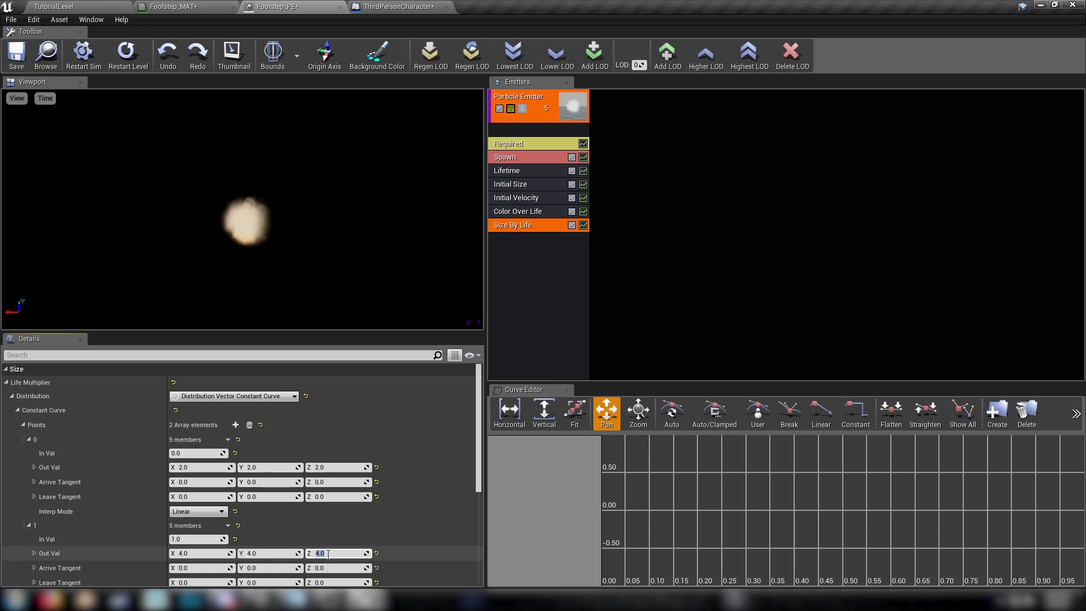
Save Footstep_PE and check the enlarged dust effect behind the character in the ThirdPersonCharacter viewport.
click(16, 54)
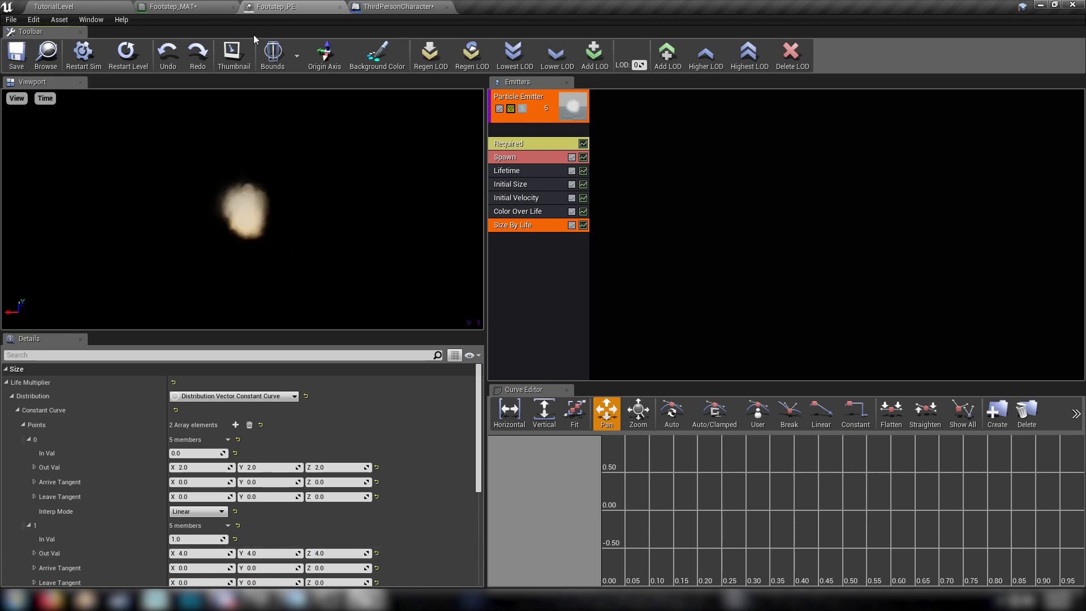
click(399, 6)
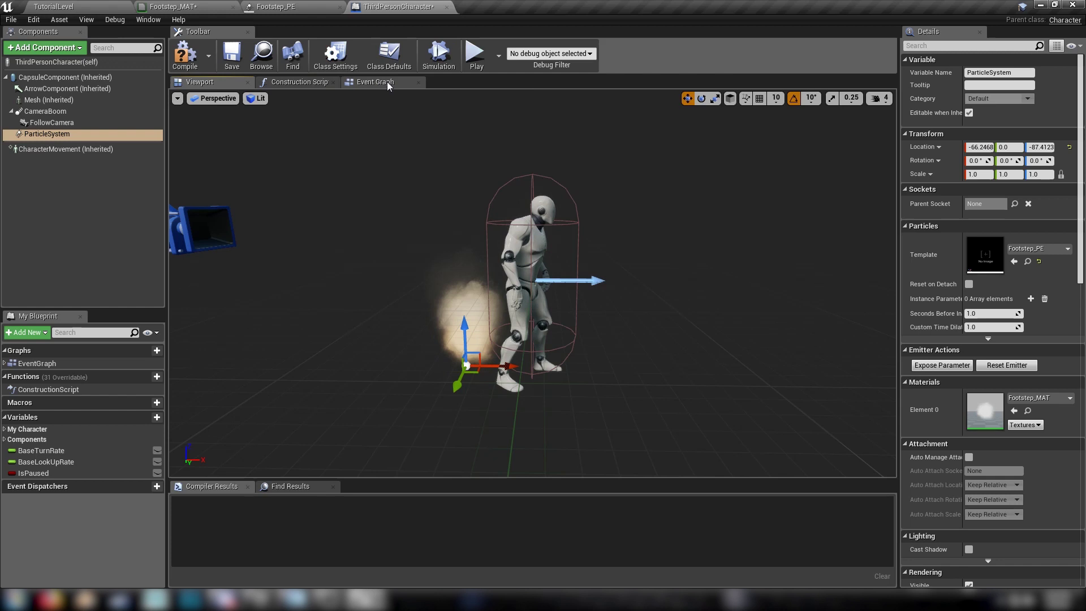
mouse_move(362, 386)
alt+mouse_down()
mouse_move(326, 385)
mouse_move(362, 386)
alt+mouse_up()
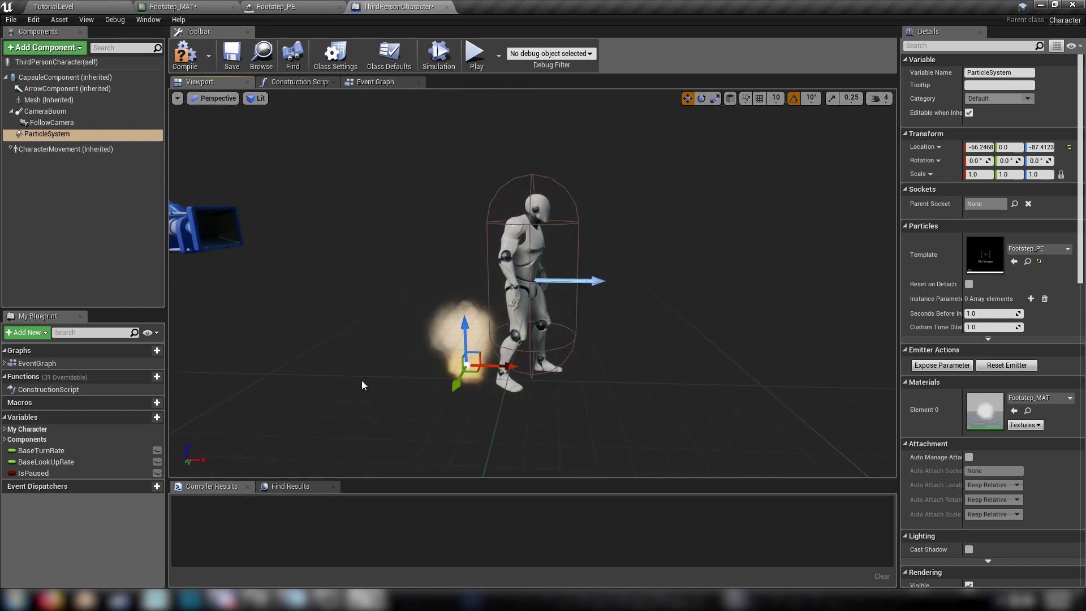
Create a new function named Footstep in the ThirdPersonCharacter blueprint.
click(375, 82)
right_drag(387, 327, 374, 296)
click(148, 376)
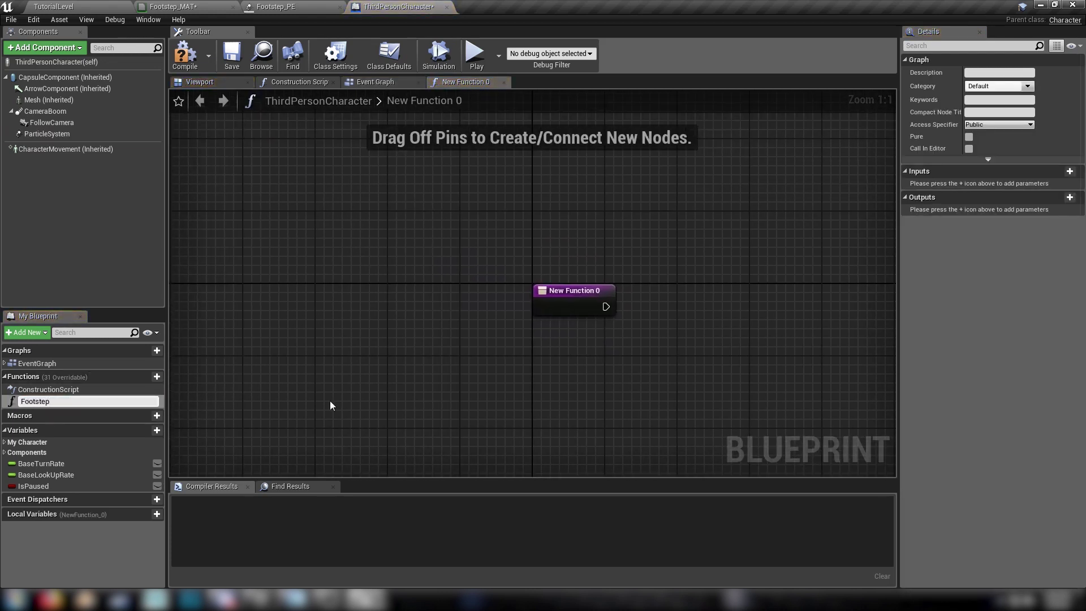
key(Return)
Add the MoveForward and MoveRight axis value nodes below the Footstep entry node, one under the other.
right_drag(508, 328, 444, 340)
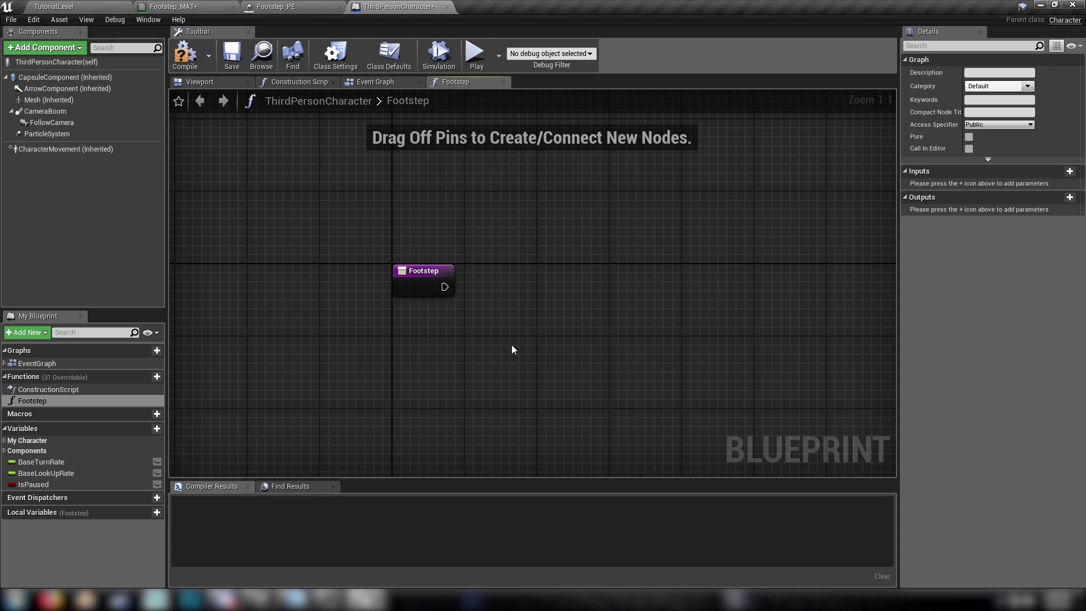
right_drag(395, 375, 441, 349)
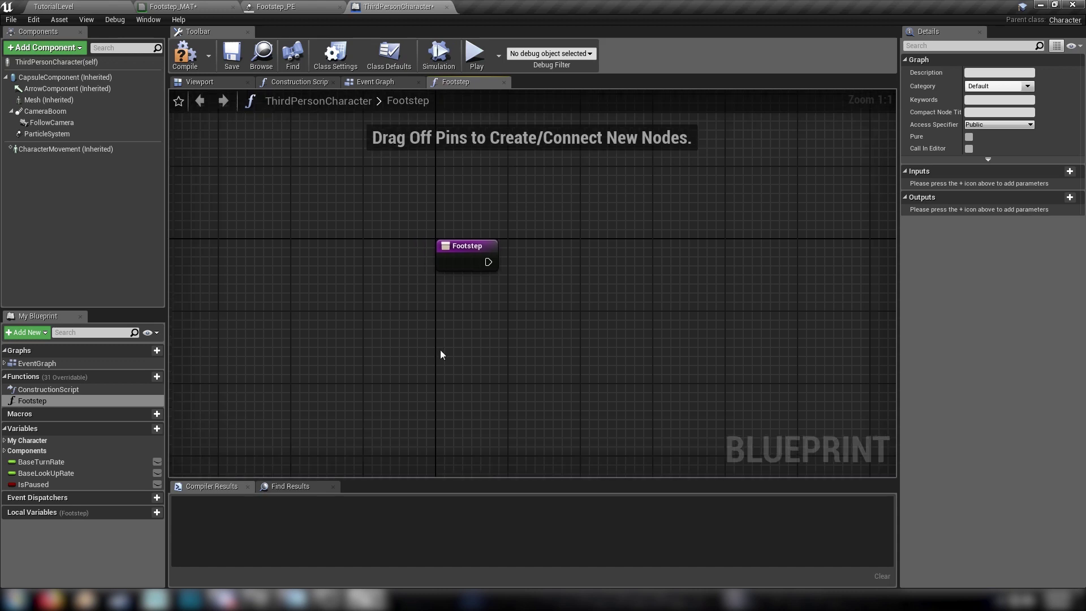
right_click(379, 335)
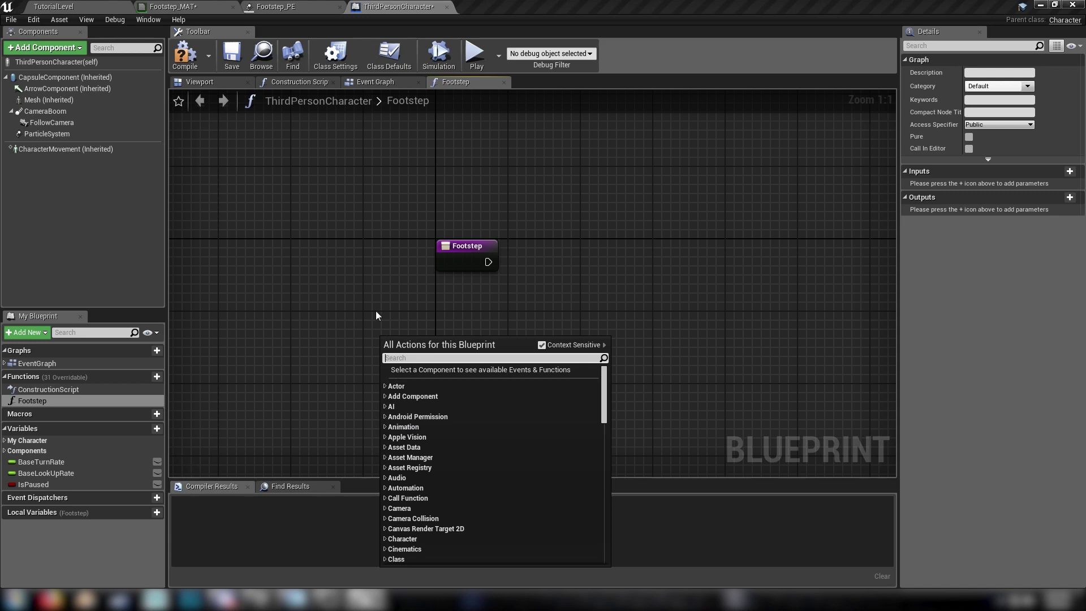
text(get move)
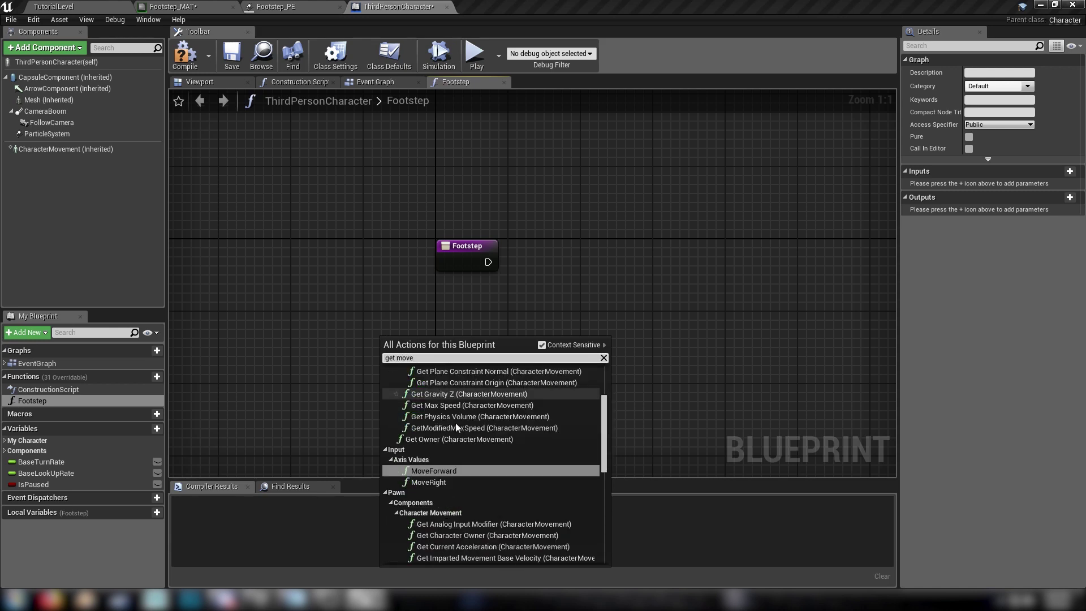
click(443, 474)
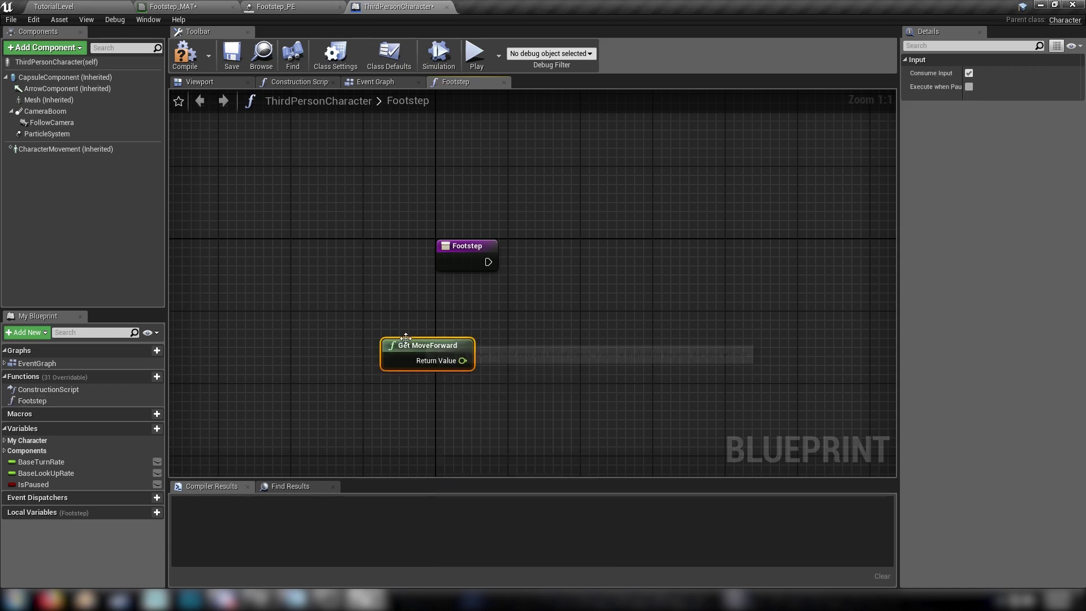
click(399, 402)
right_click(403, 392)
text(get mo)
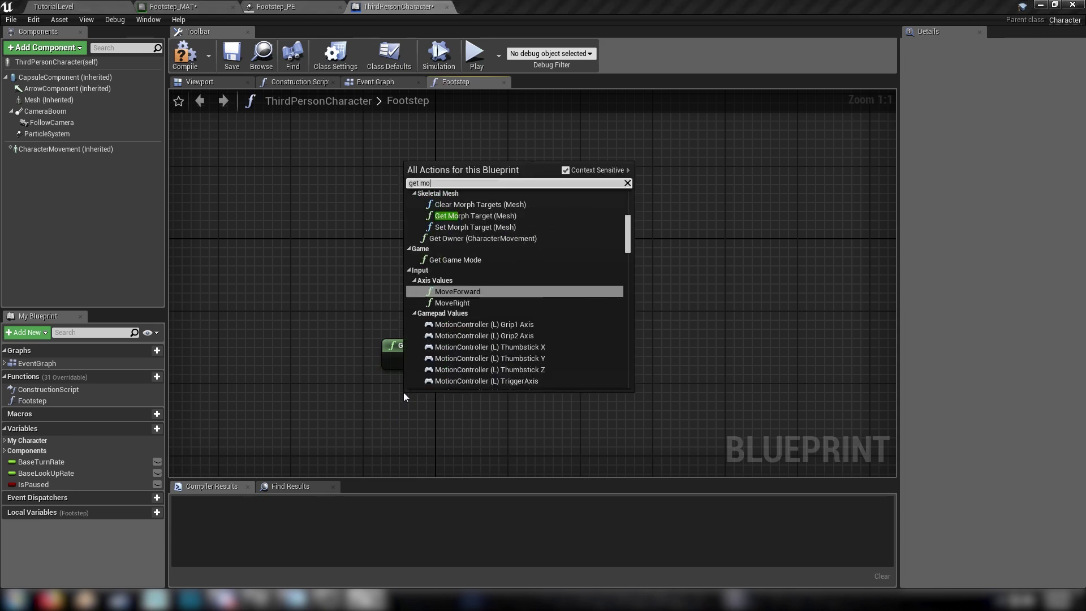
click(459, 302)
drag(430, 403, 412, 393)
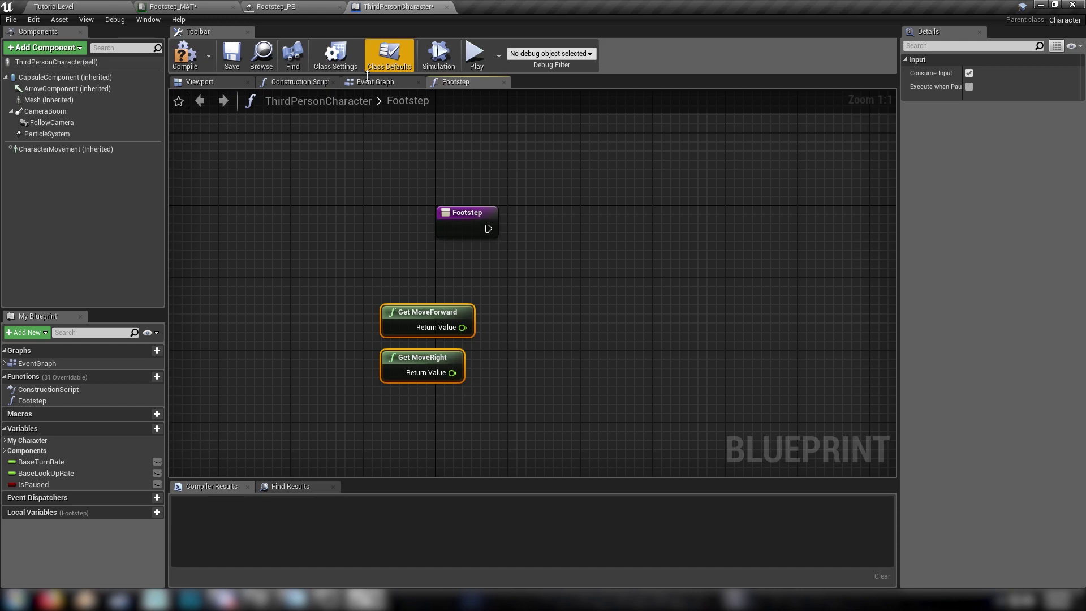
Examine the InputAxis MoveForward and MoveRight nodes and their movement input connections in the Event Graph.
click(370, 82)
right_drag(739, 361, 308, 234)
scroll(308, 234, down, 5)
right_drag(396, 249, 342, 226)
right_drag(480, 277, 166, 172)
scroll(420, 272, up, 5)
right_drag(557, 274, 283, 281)
click(526, 183)
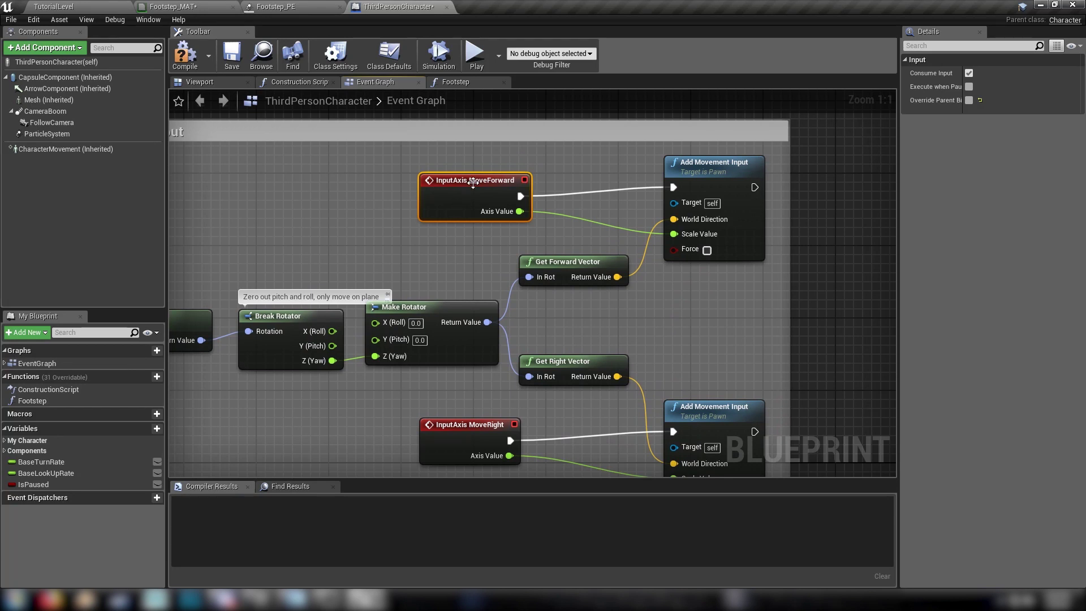
right_drag(473, 250, 475, 223)
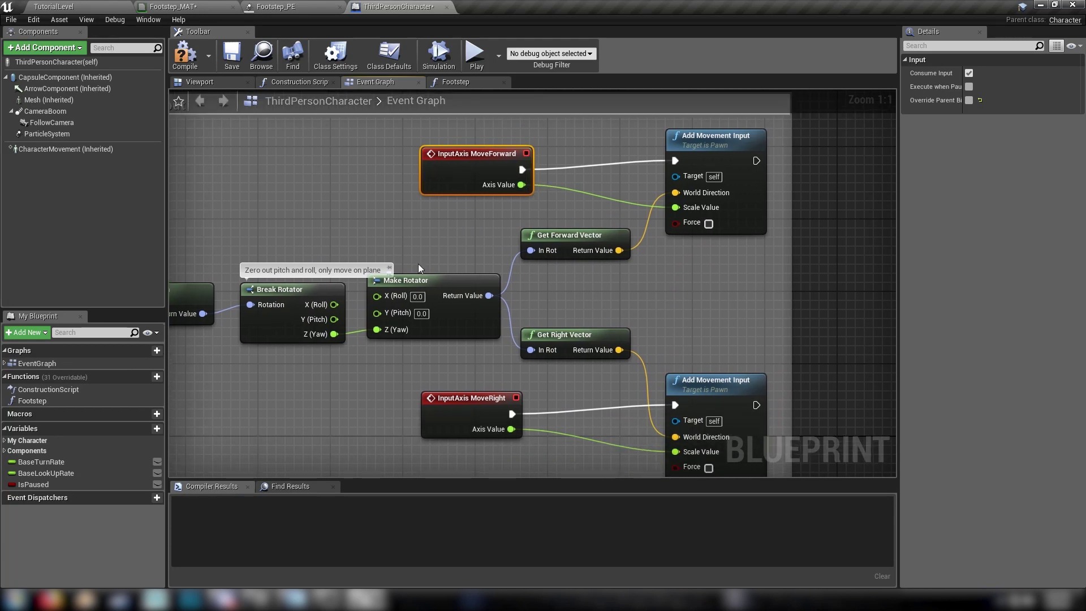
In the Footstep function, compare Get MoveForward and Get MoveRight each against 0.0 with their own Equal (float) node.
click(452, 83)
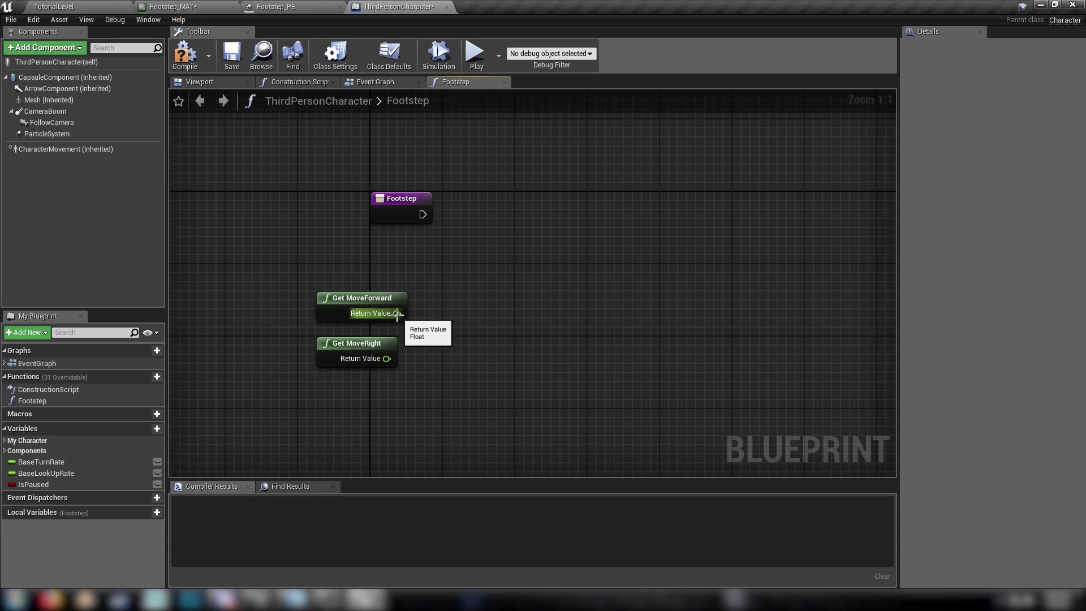
drag(397, 314, 436, 309)
text(==)
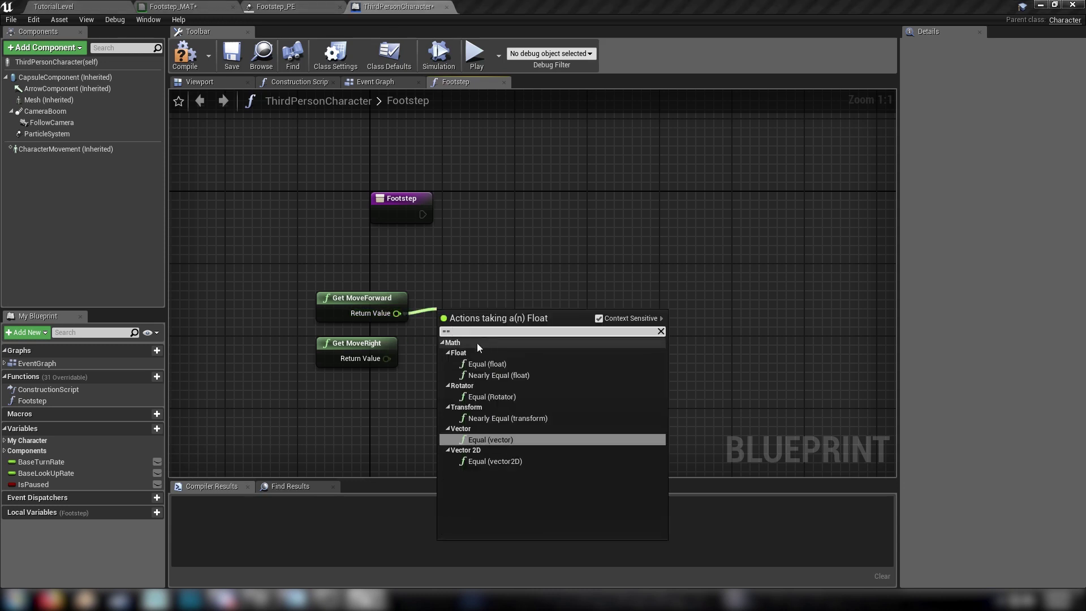
click(488, 365)
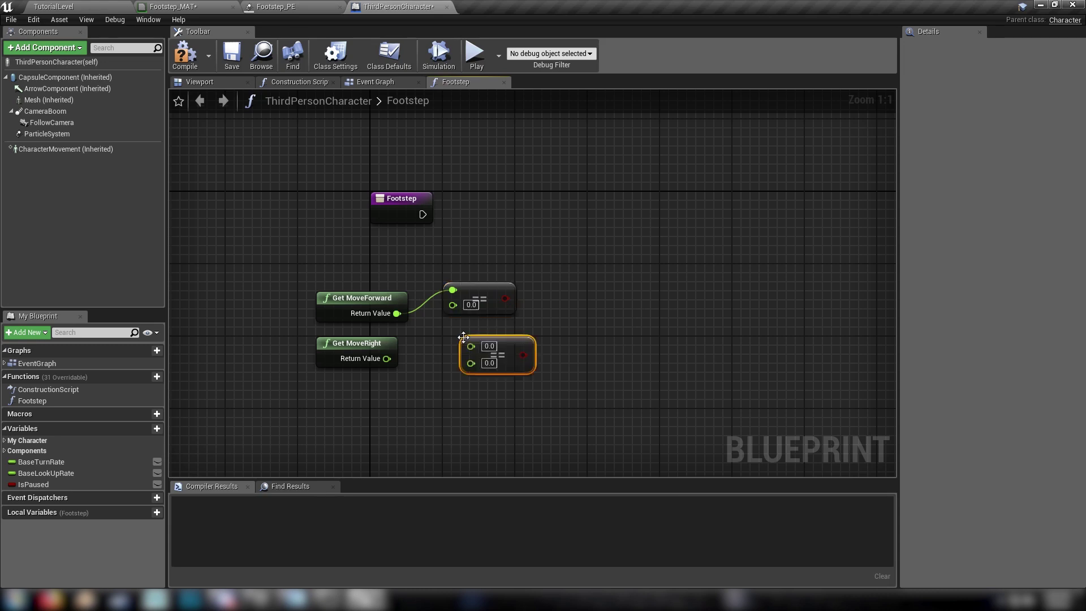
drag(503, 338, 485, 340)
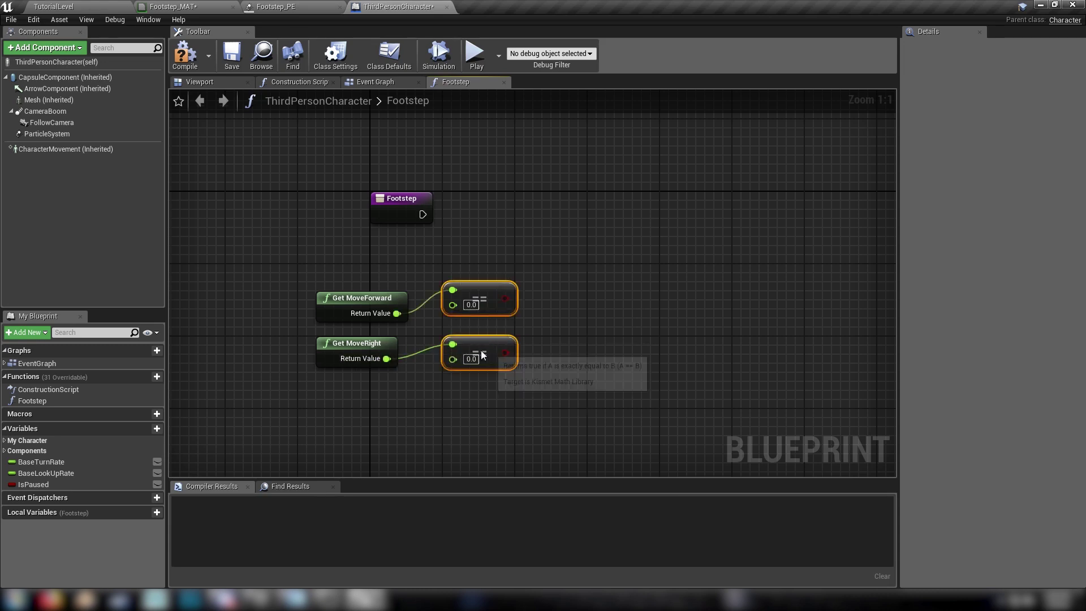
drag(485, 354, 464, 360)
click(540, 386)
Combine the results of both Equal nodes with an AND Boolean node.
right_drag(563, 338, 542, 340)
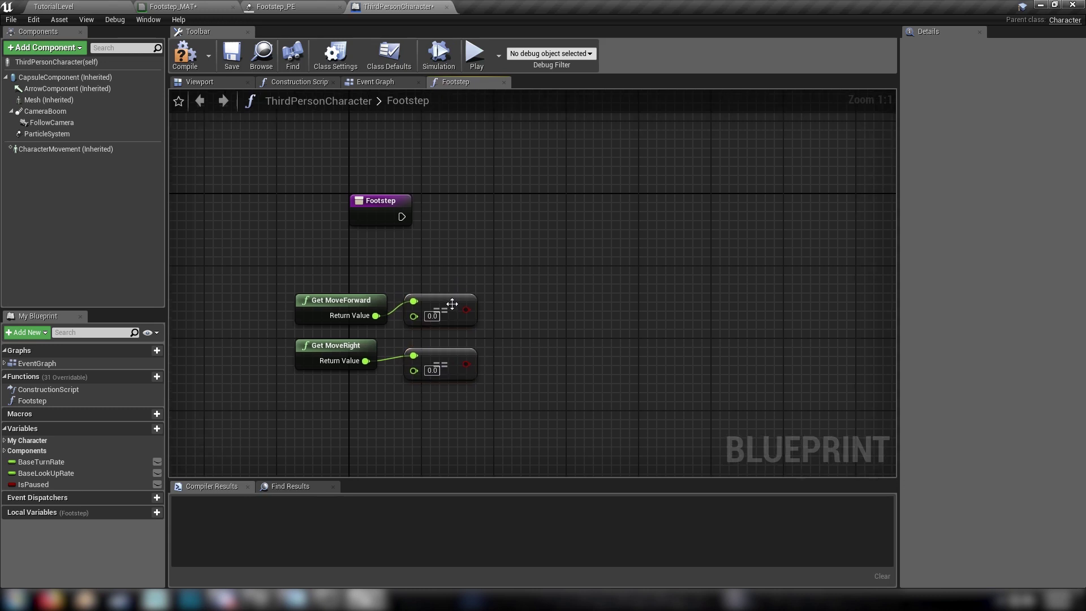
drag(497, 314, 532, 322)
text(and)
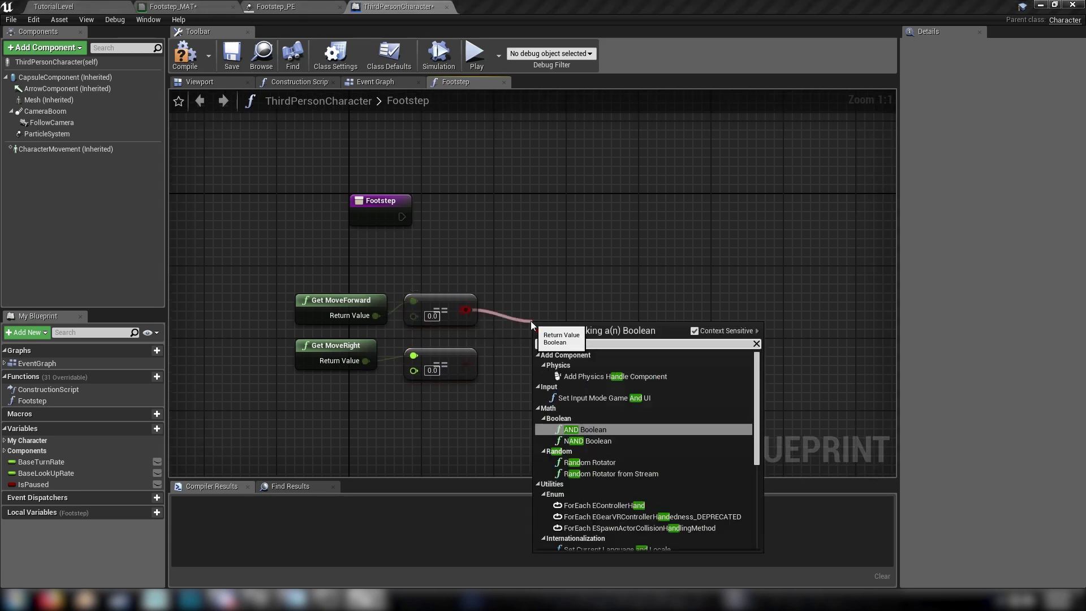
click(596, 429)
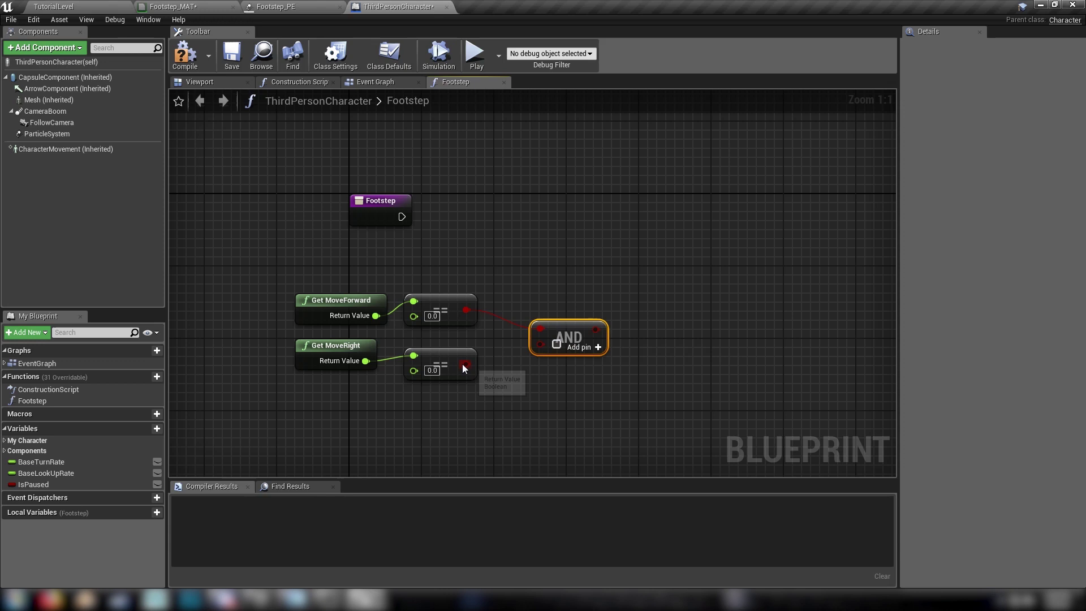
drag(464, 364, 539, 337)
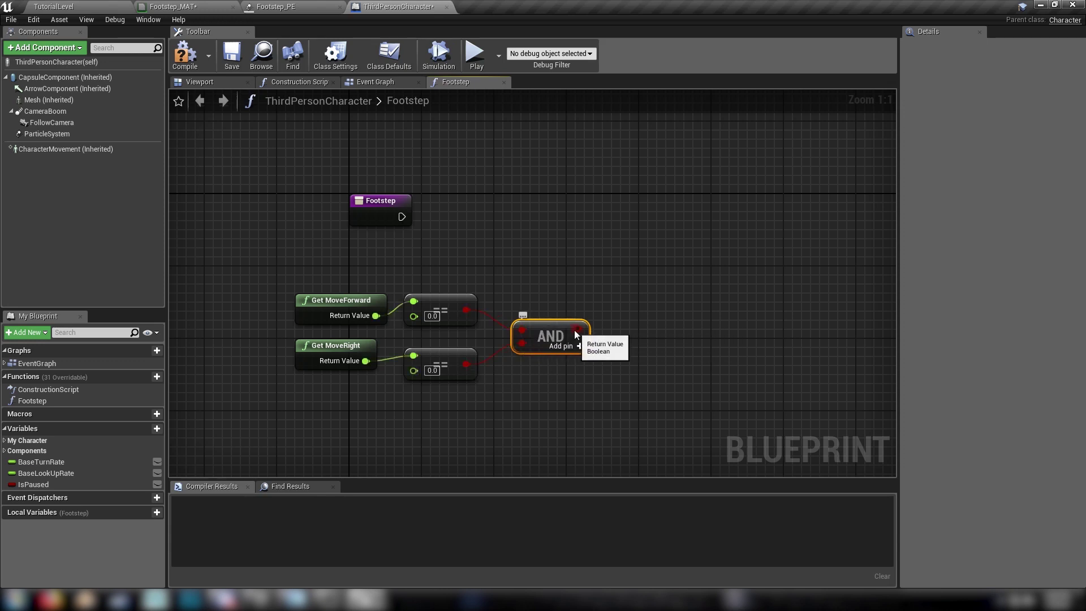
Add a Branch after the Footstep entry node and use the AND result as its condition.
drag(670, 300, 670, 300)
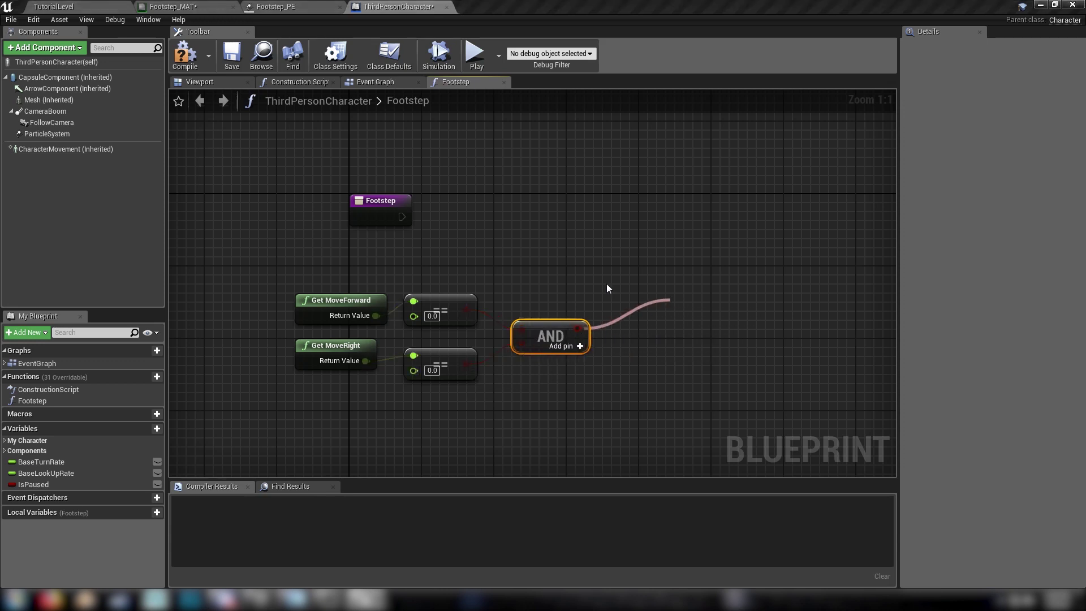
click(606, 284)
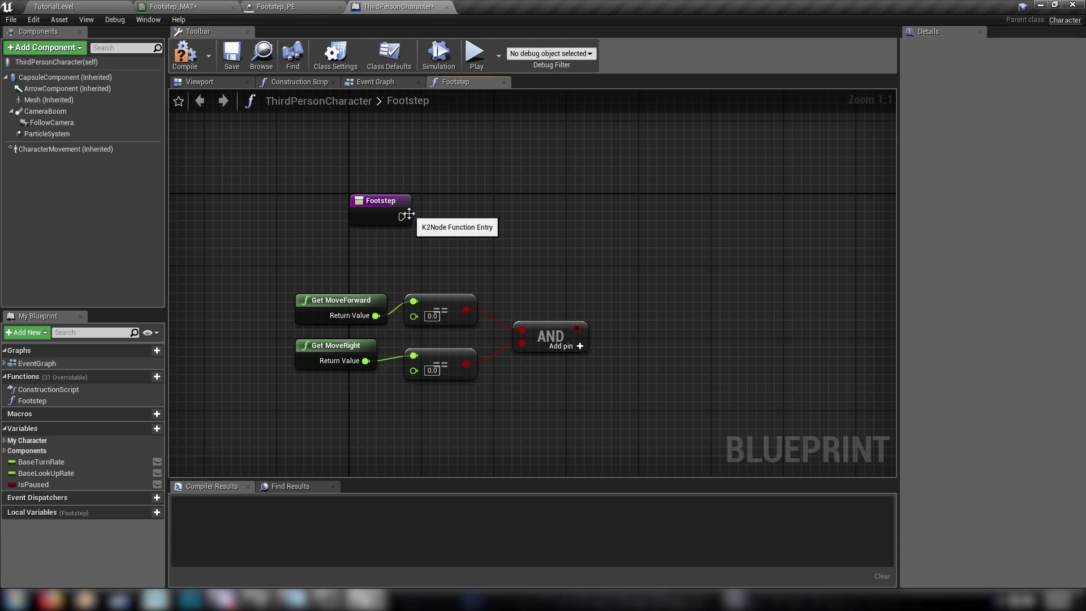
drag(632, 243, 631, 243)
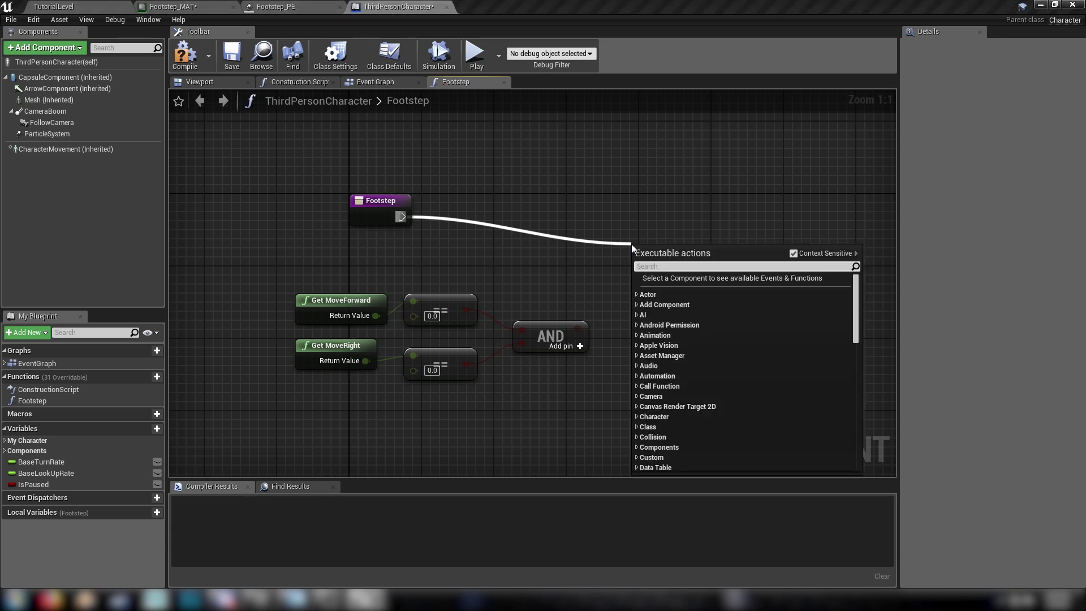
text(branch)
key(Return)
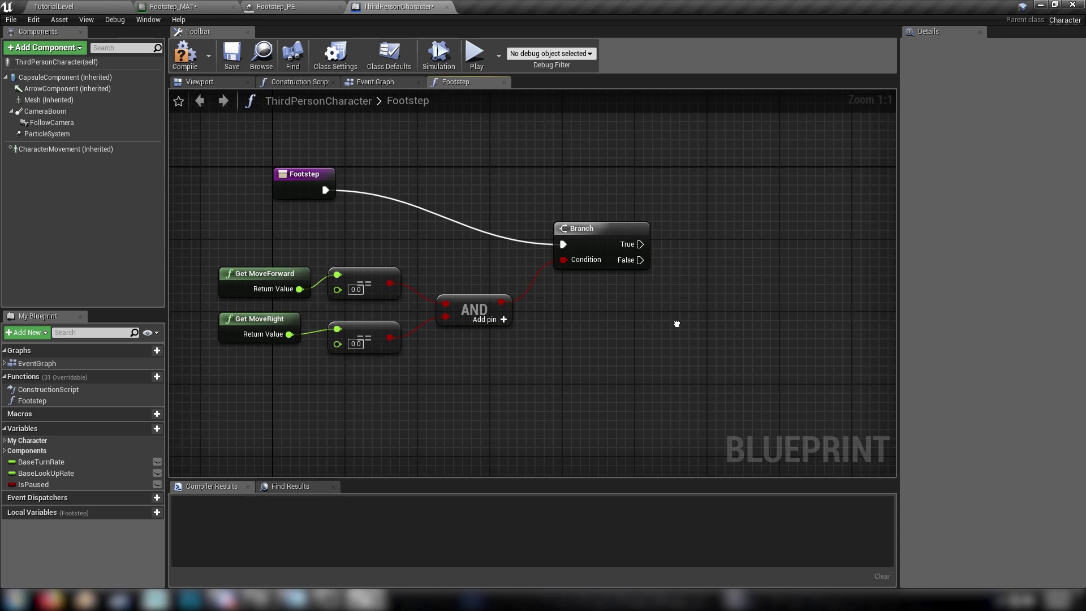
Add a Print String node beyond the Branch and place a copy of it underneath.
right_drag(677, 325, 565, 353)
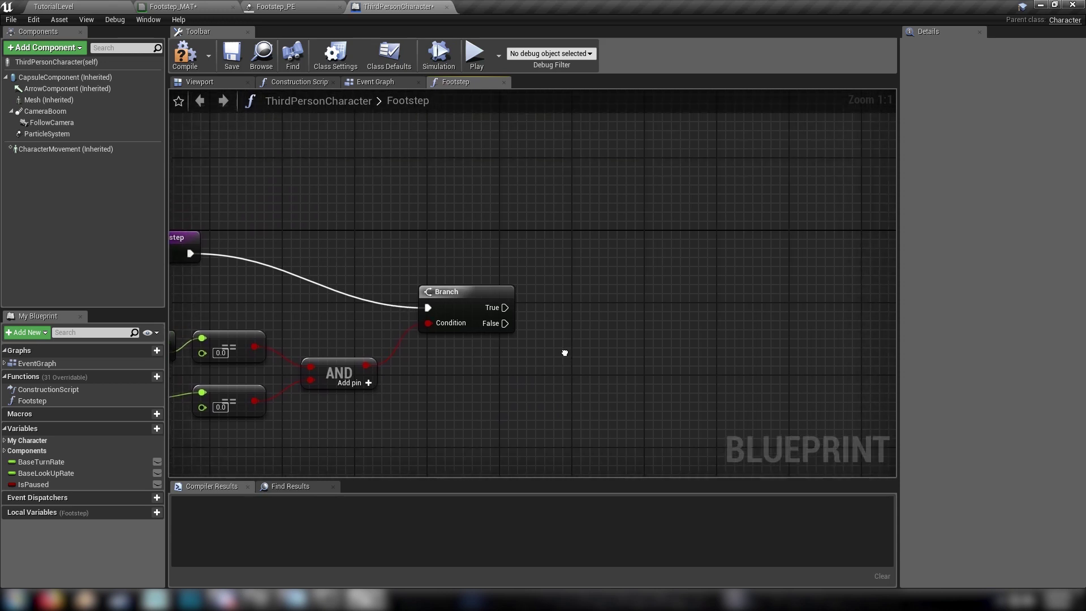
right_click(616, 222)
text(print)
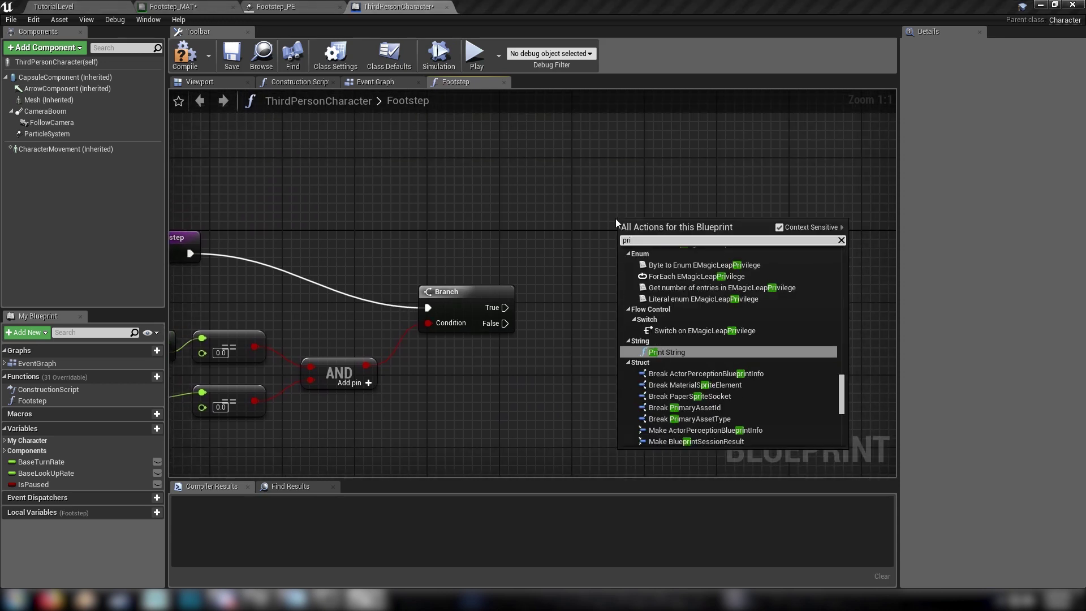
key(Return)
drag(616, 219, 608, 203)
key(ctrl+c)
key(ctrl+v)
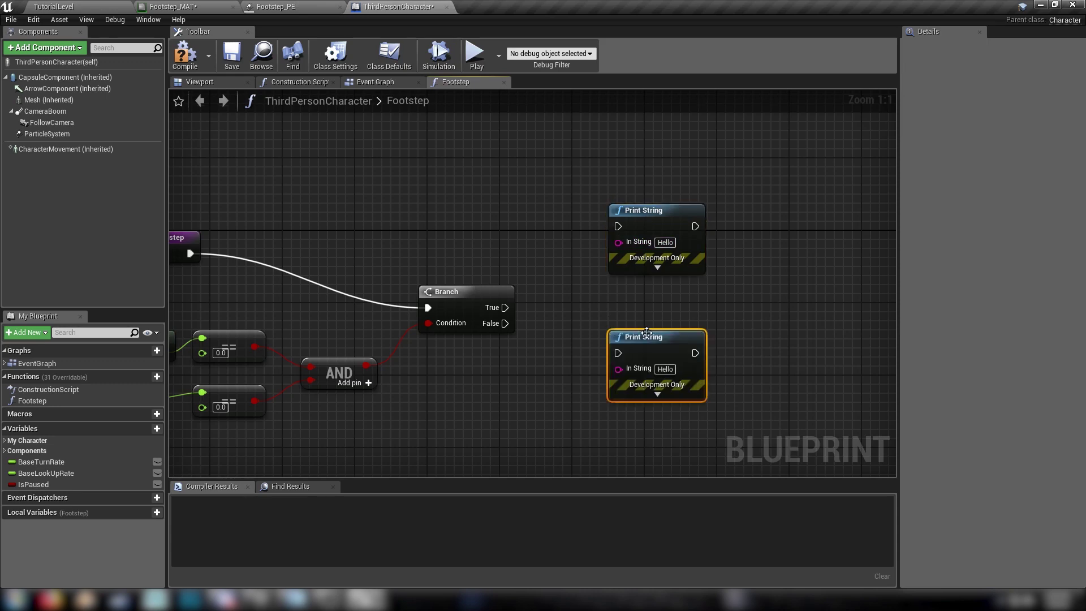
Wire the Branch's True and False outputs to the upper and lower Print String, set the lower string to dust, and compile.
drag(505, 307, 634, 347)
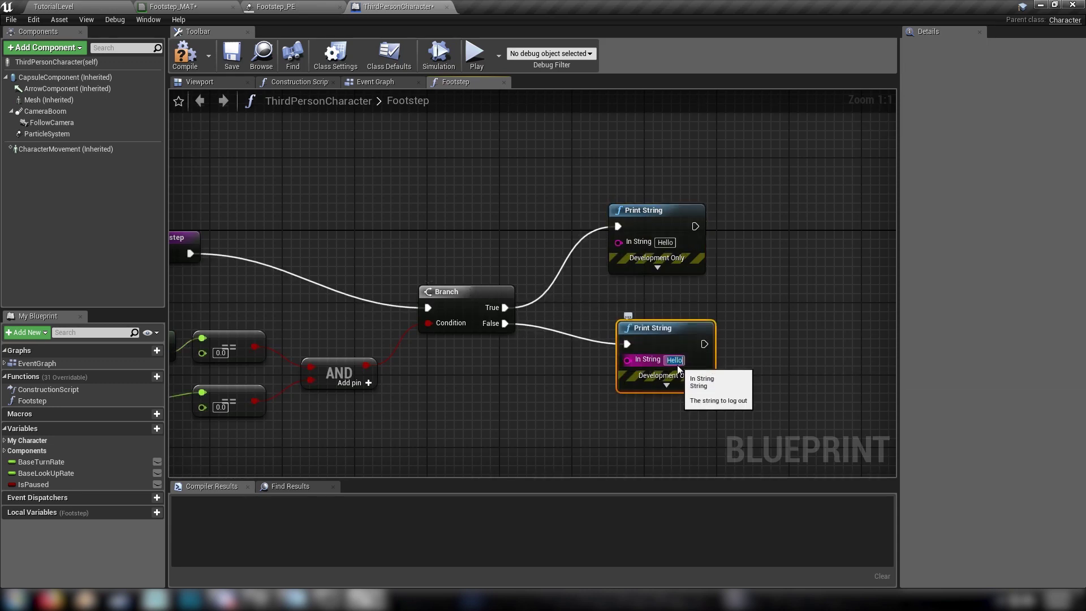
text(dust)
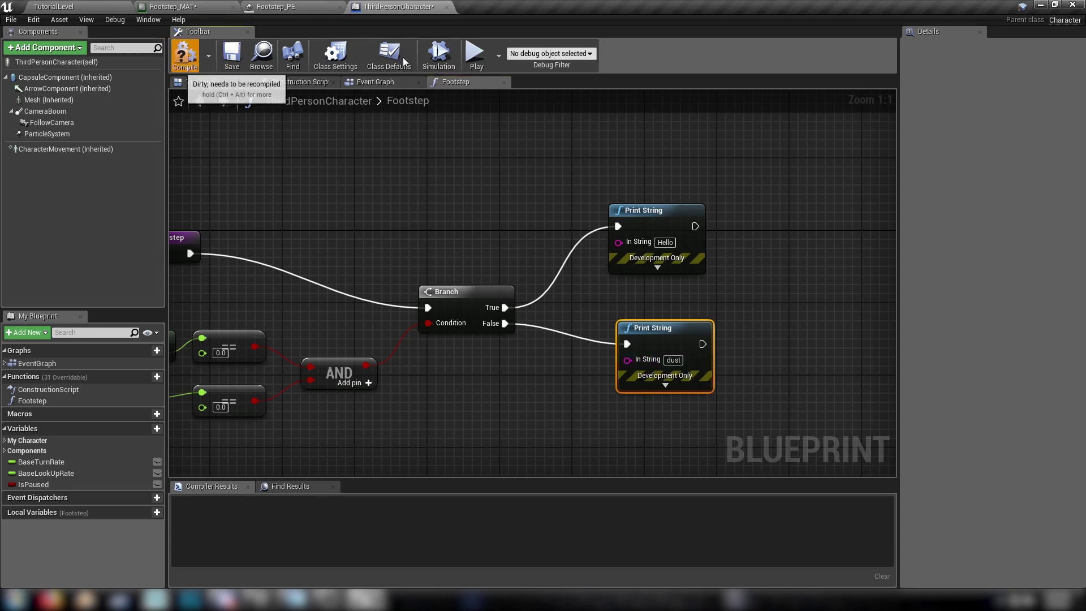
click(185, 55)
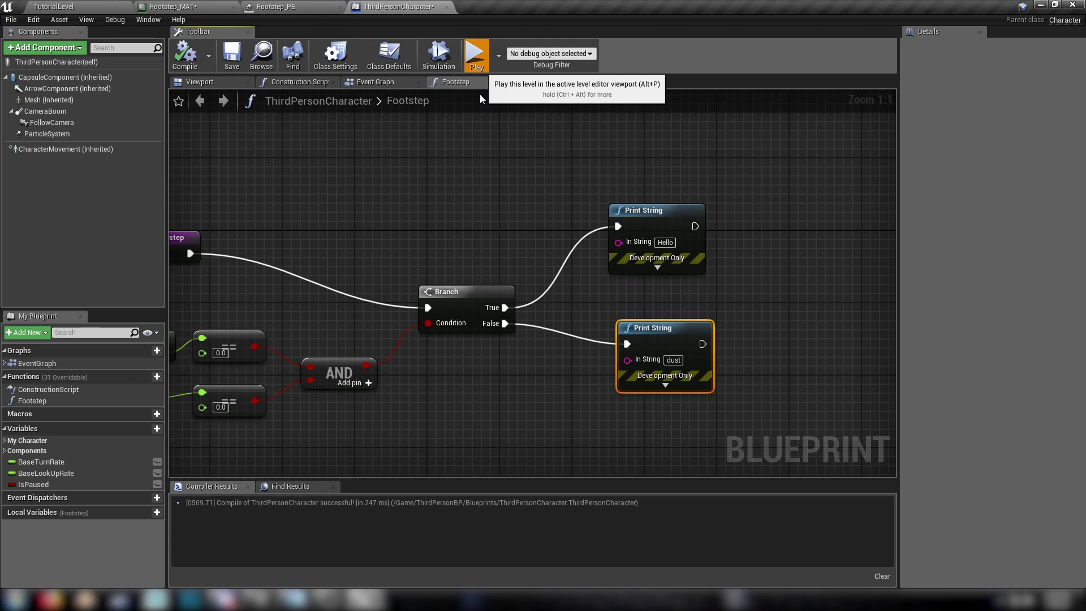
Play-test the level by running the character around to check the dust trail, and end the preview.
click(475, 52)
key(d)
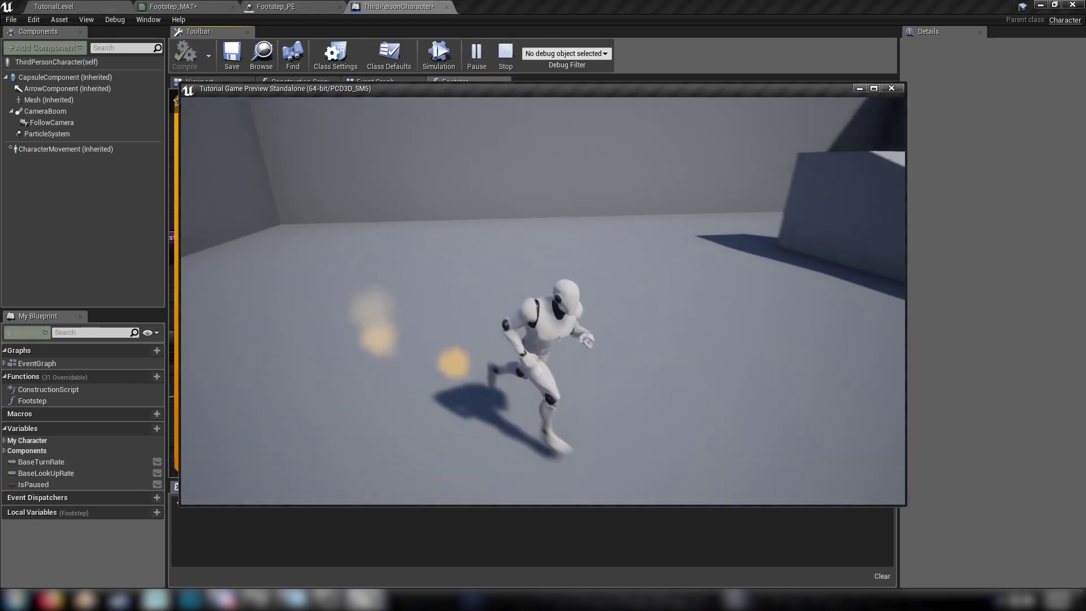
key(w)
key(a)
key(w)
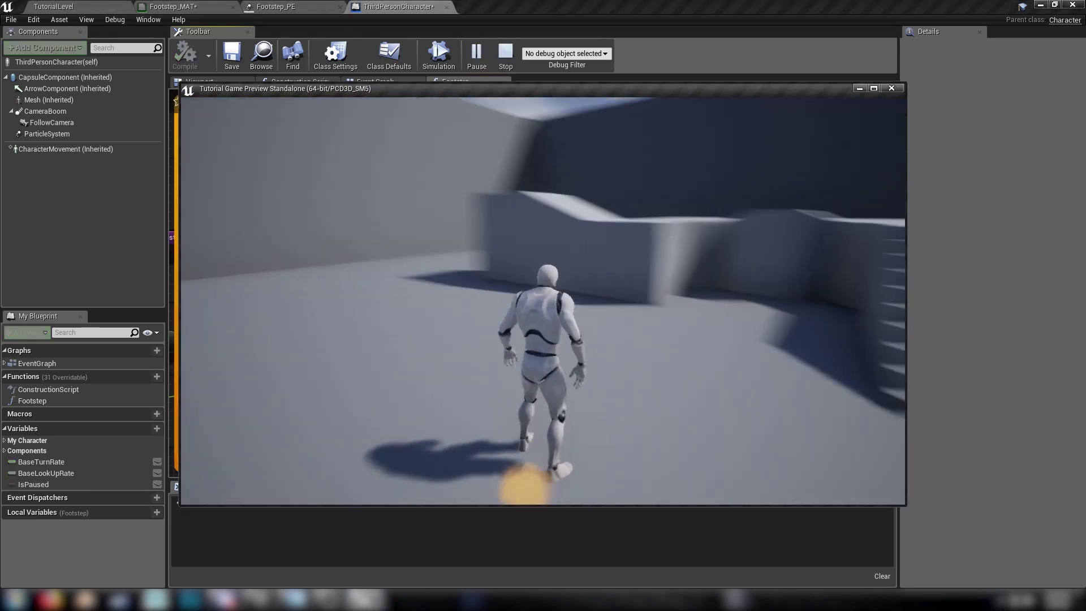
key(Escape)
Open the ThirdPersonCharacter Event Graph and locate the Event BeginPlay node.
click(376, 83)
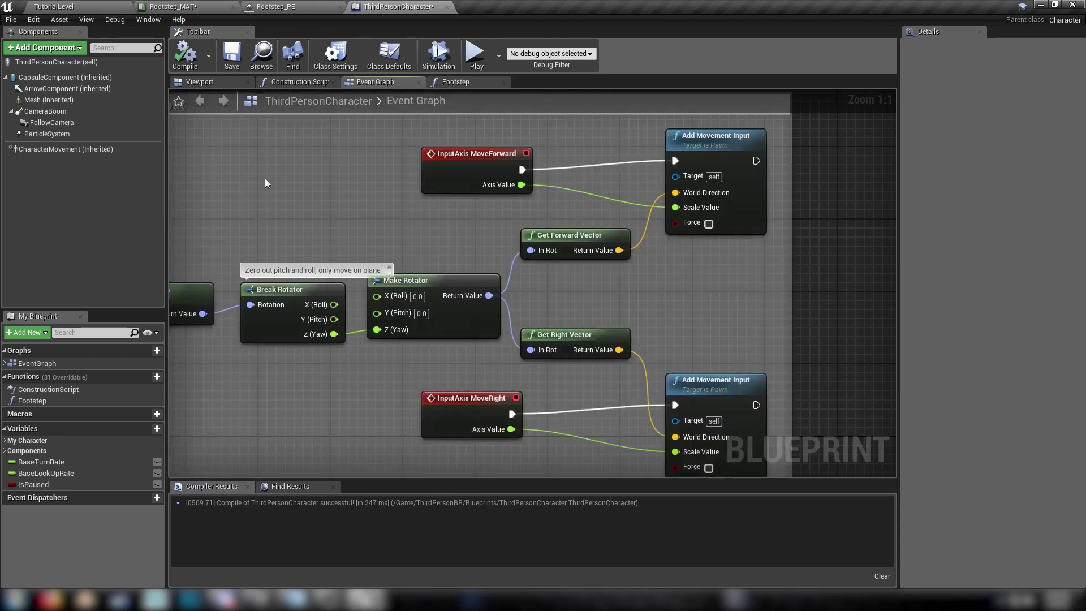
right_drag(267, 182, 841, 278)
scroll(586, 285, down, 5)
right_drag(586, 284, 894, 334)
right_drag(566, 209, 532, 355)
scroll(502, 300, up, 5)
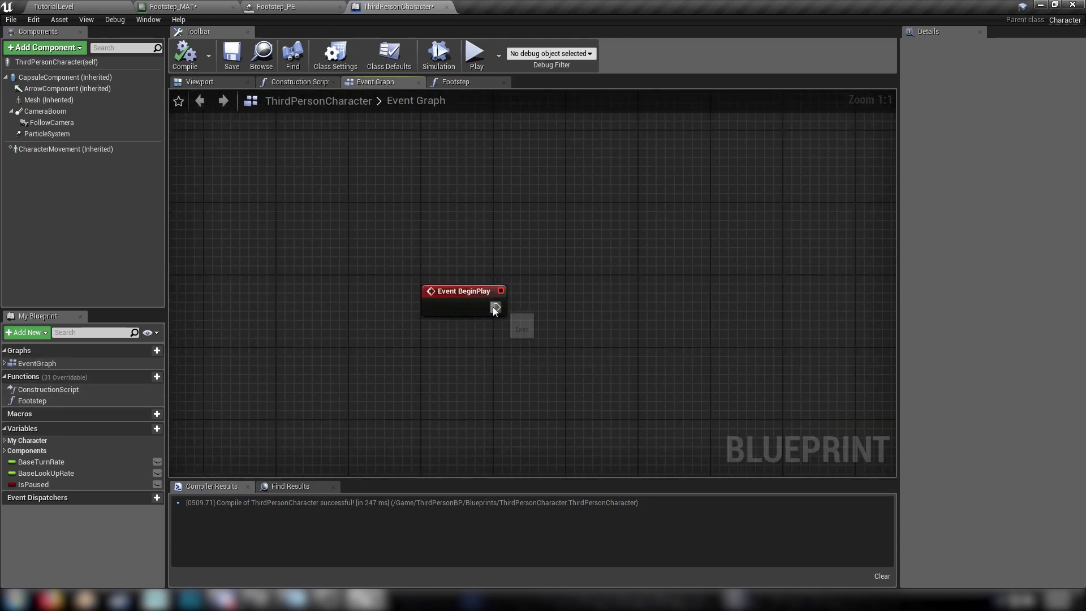
drag(609, 296, 609, 296)
text(set timer)
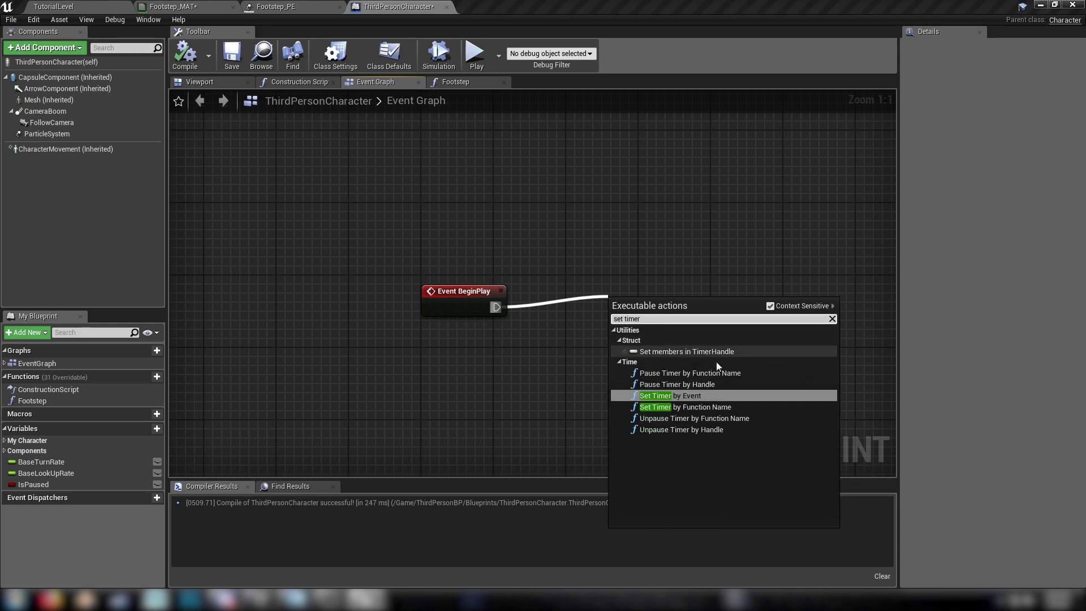
click(687, 373)
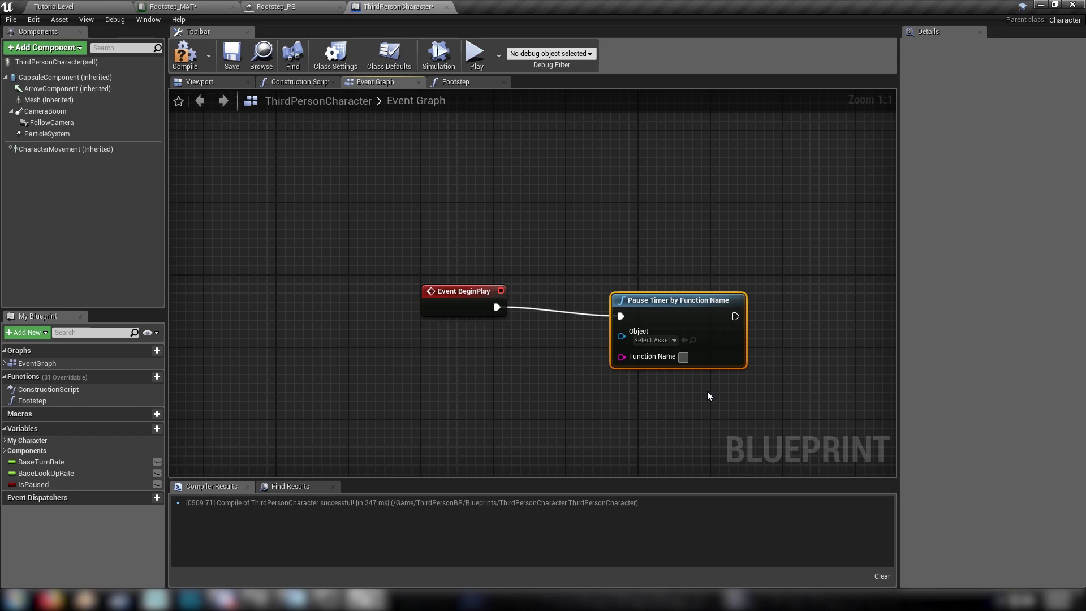
key(Delete)
Add a Set Timer by Function Name node executed from Event BeginPlay.
drag(497, 307, 613, 304)
text(set timer)
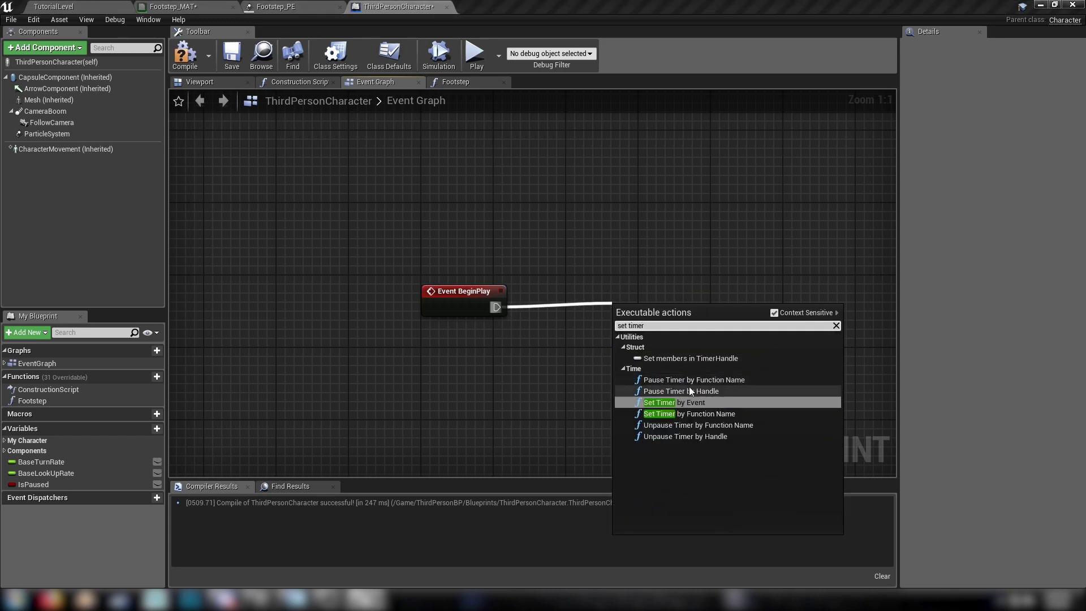
click(701, 414)
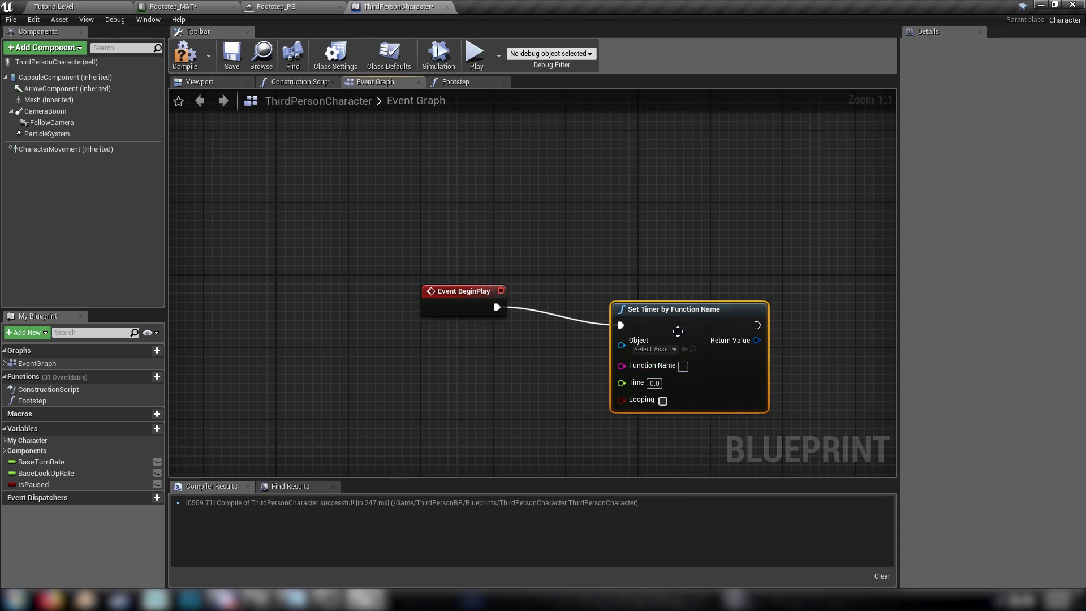
Set the timer's function name to Footstep and time to 0.2 with looping enabled, align the node with Event BeginPlay, and compile.
click(685, 369)
text(Footstep)
click(662, 401)
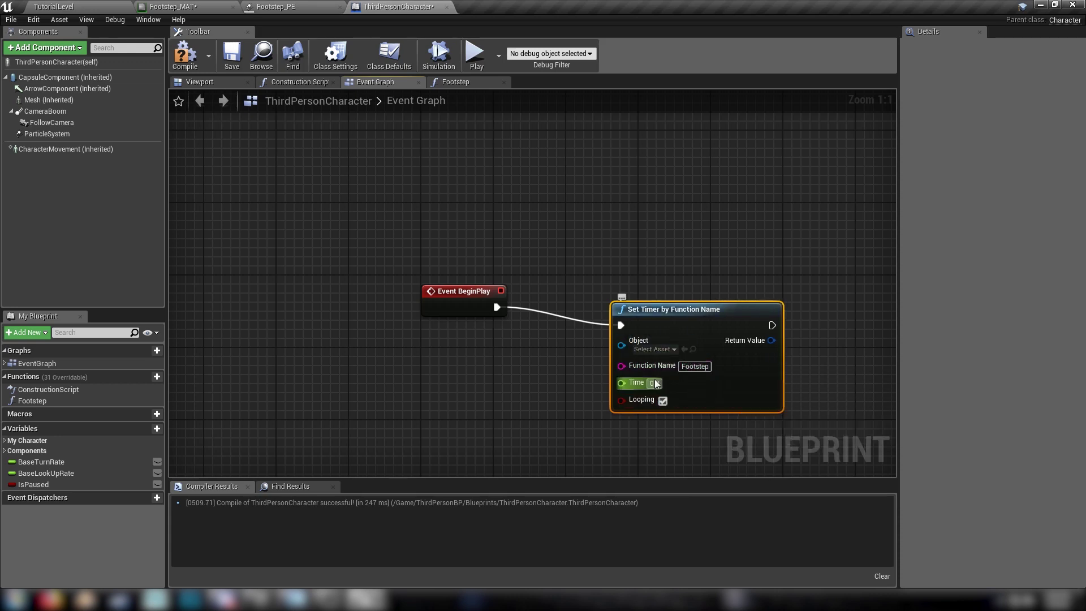
click(658, 383)
click(663, 401)
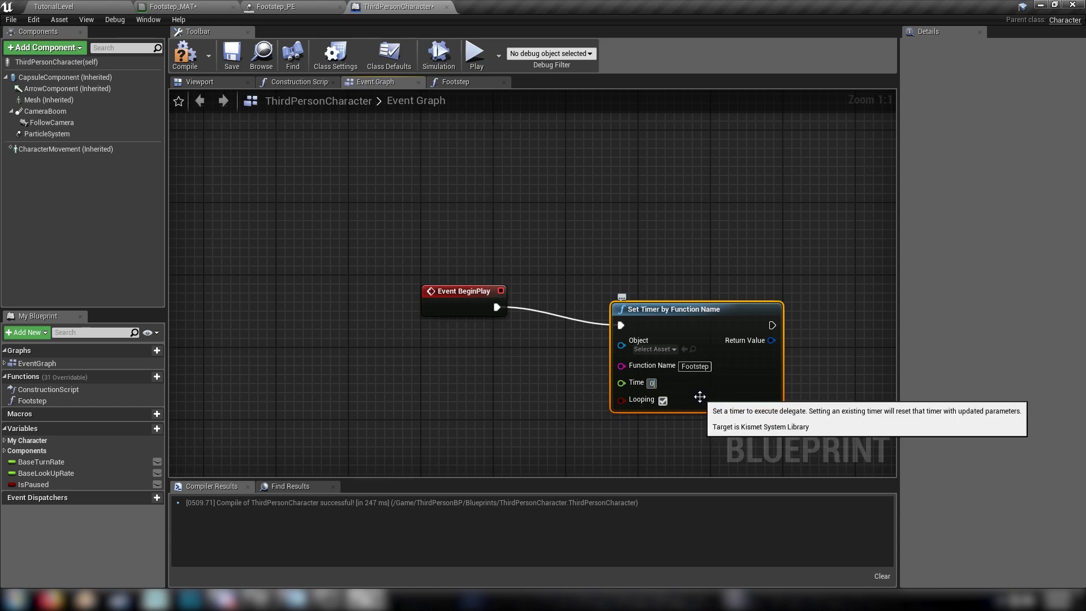
drag(679, 302, 645, 286)
click(197, 59)
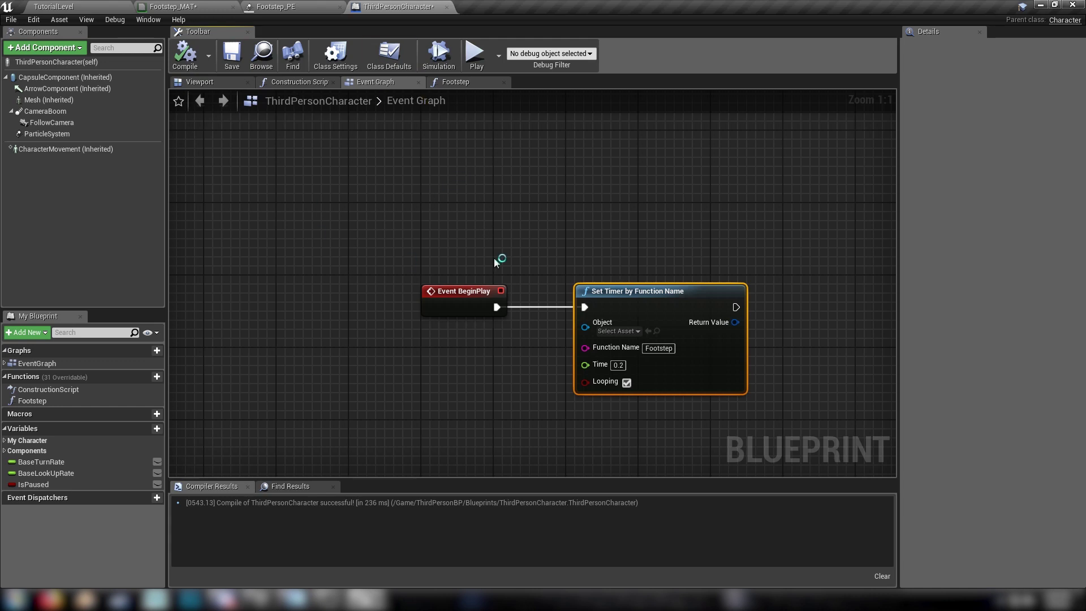
Play-test the level by running, stopping and jumping to check the printed Hello and dust messages, and end the preview.
click(475, 54)
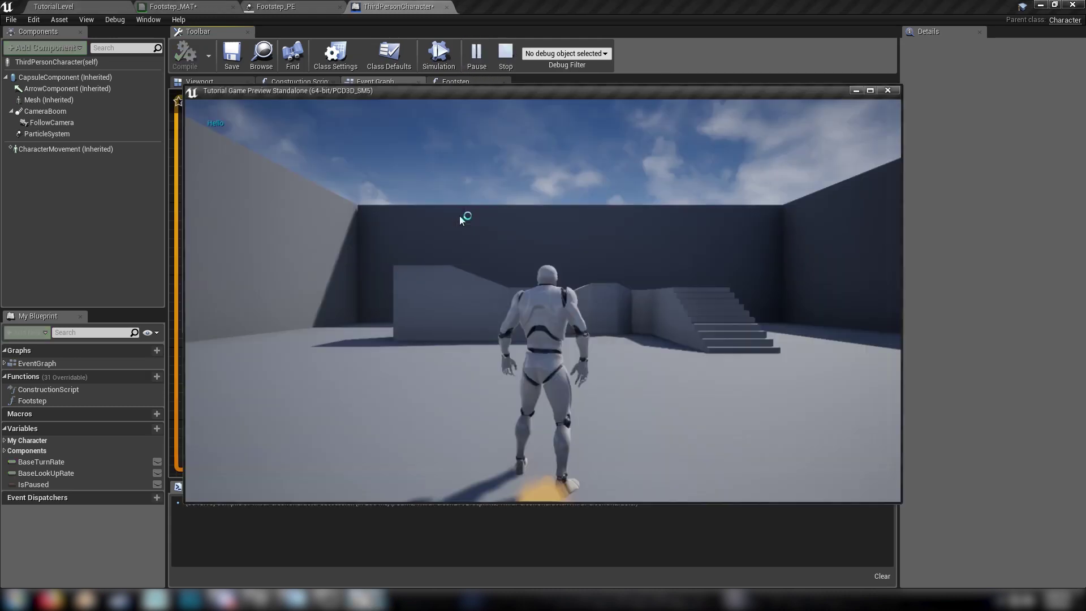
key(d)
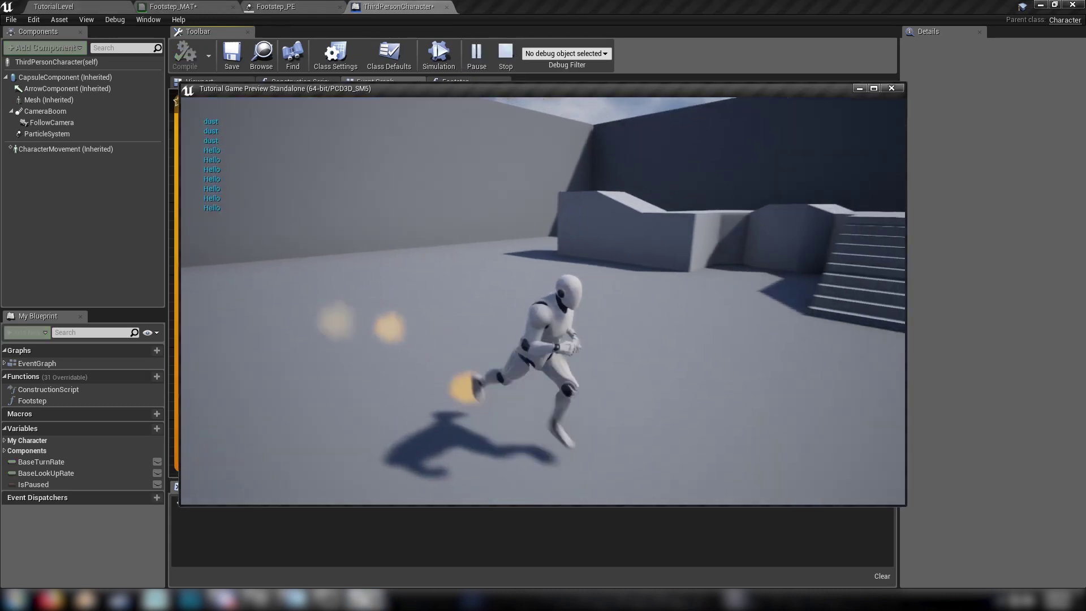
key(w)
key(a)
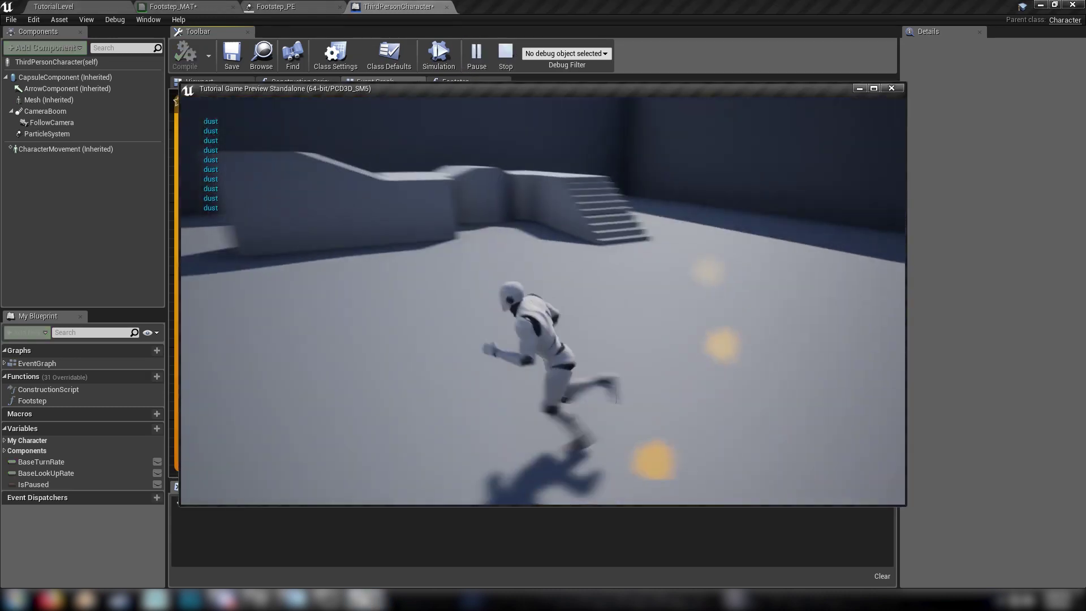
key(d)
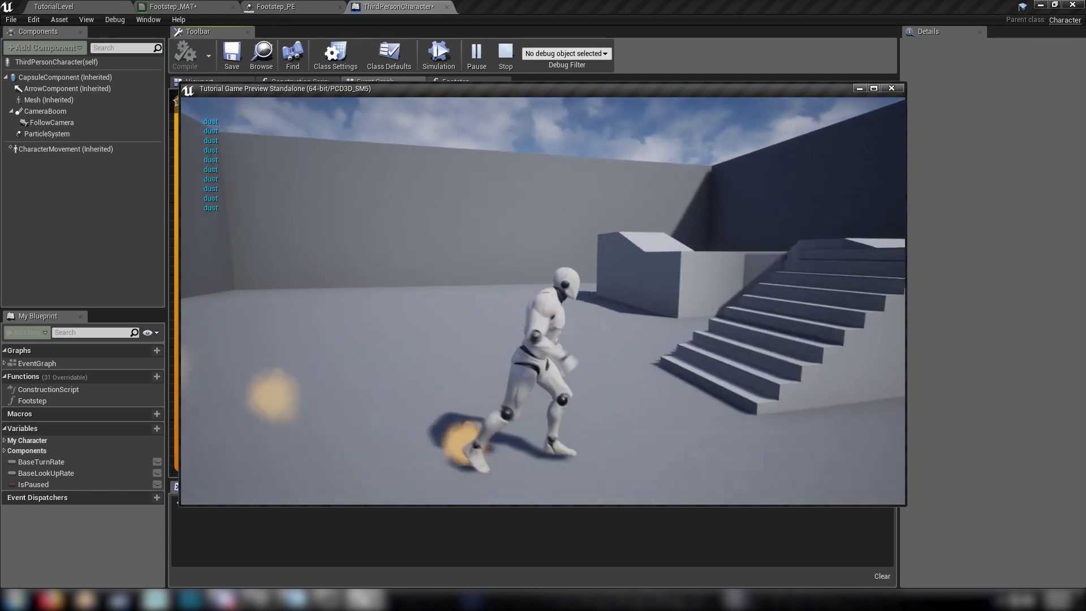
key(s)
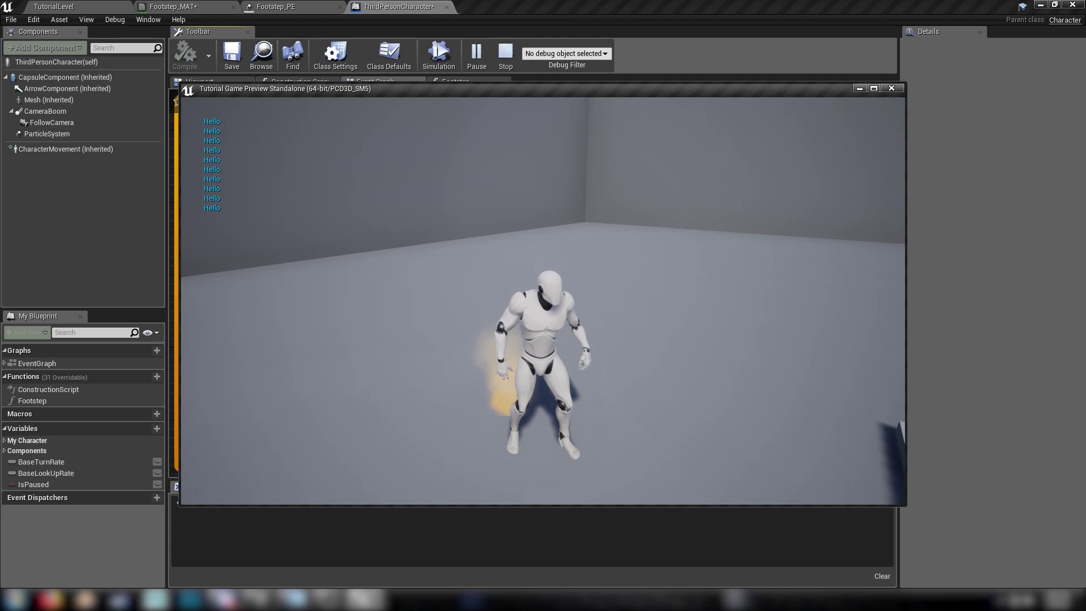
key(w)
key(d)
key(a)
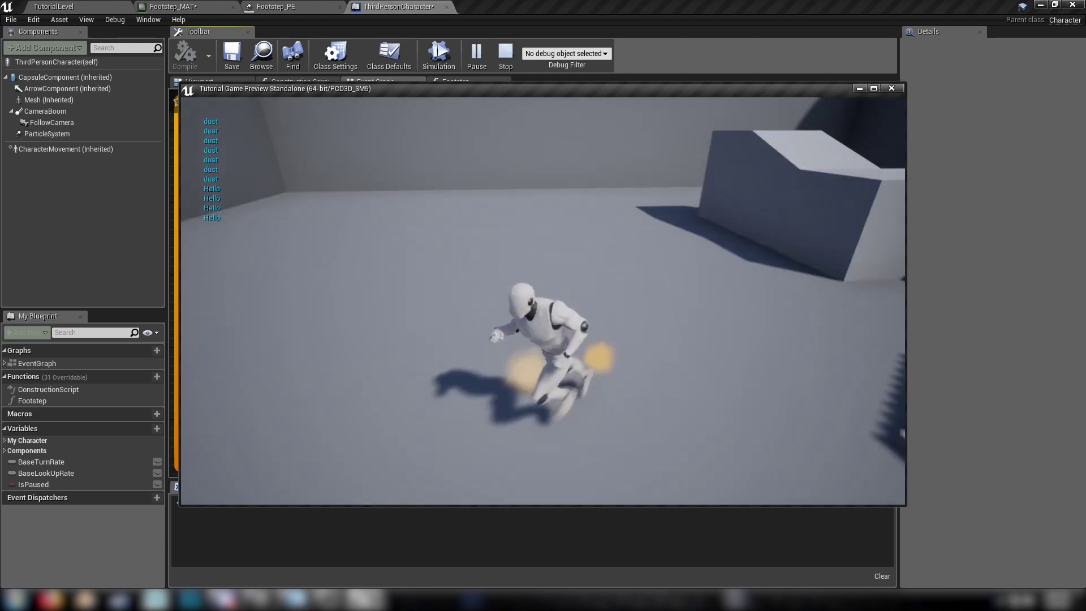
key(w)
key(space)
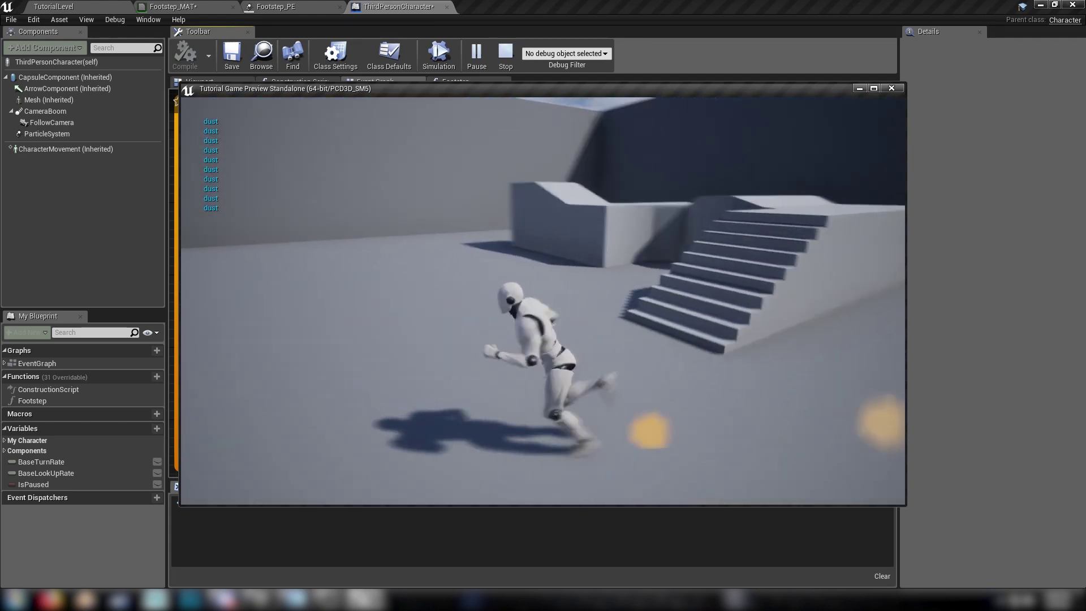
key(Escape)
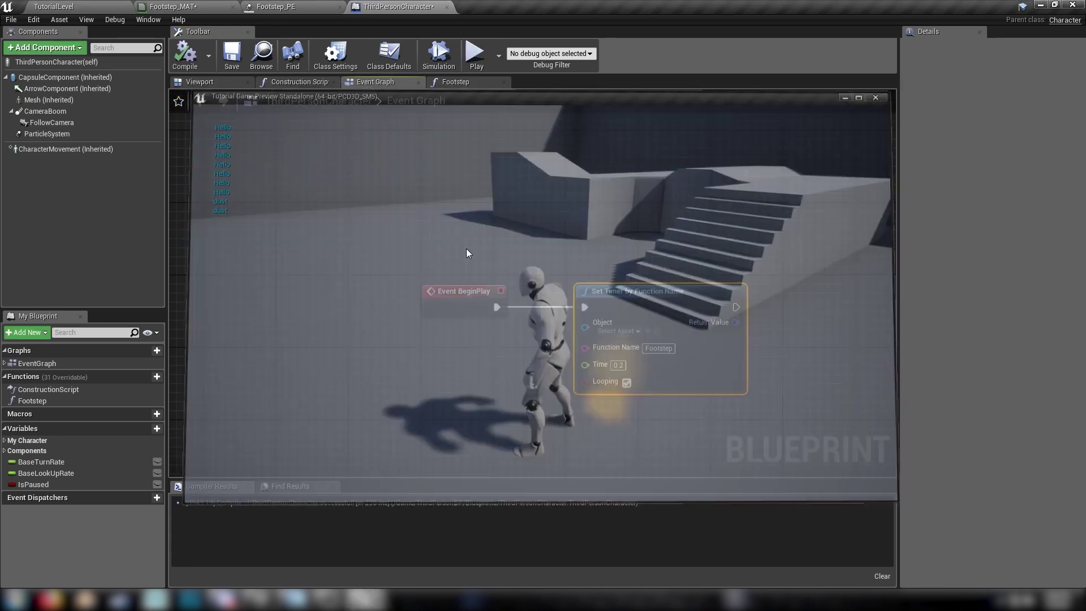
Delete both Print String nodes after the Branch in the Footstep function.
click(498, 83)
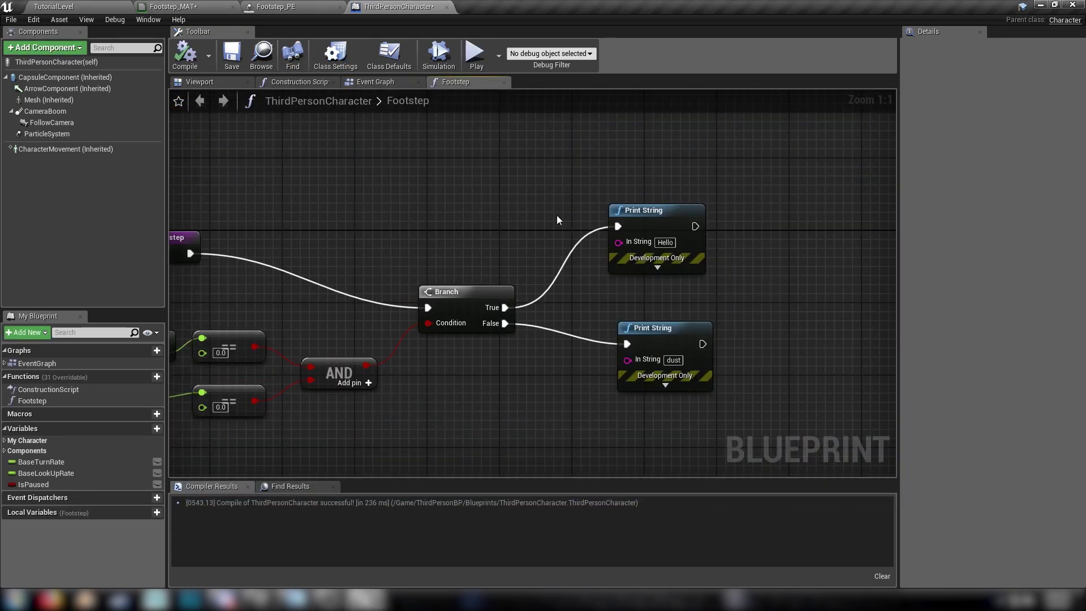
right_drag(557, 215, 492, 217)
drag(492, 216, 622, 406)
right_drag(517, 372, 529, 343)
key(Delete)
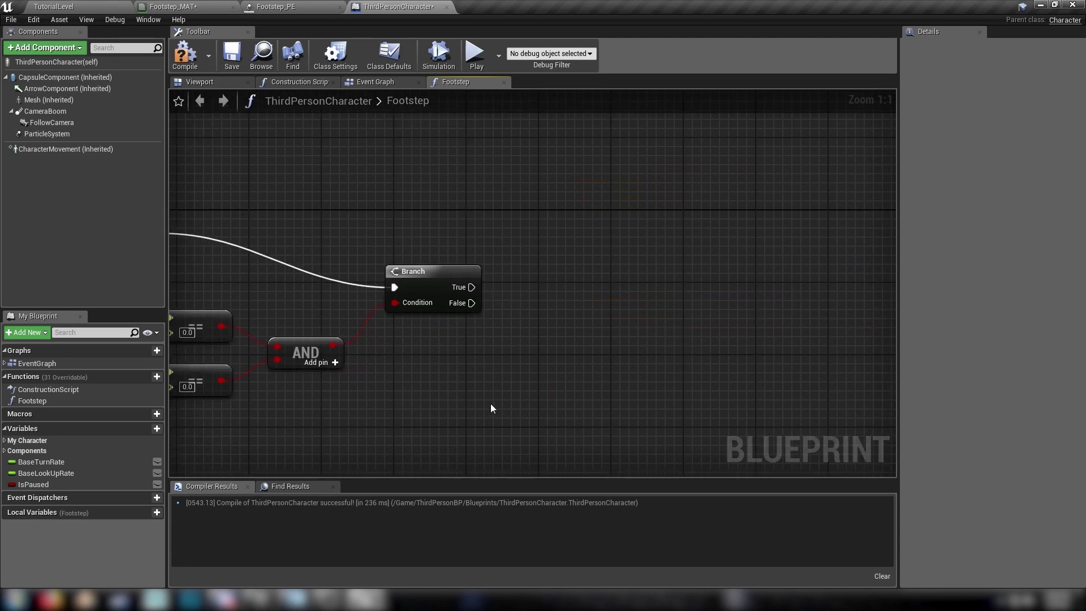
Place a Character Movement reference below the movement checks and add an Is Falling node from it.
right_drag(492, 407, 688, 288)
drag(45, 149, 362, 371)
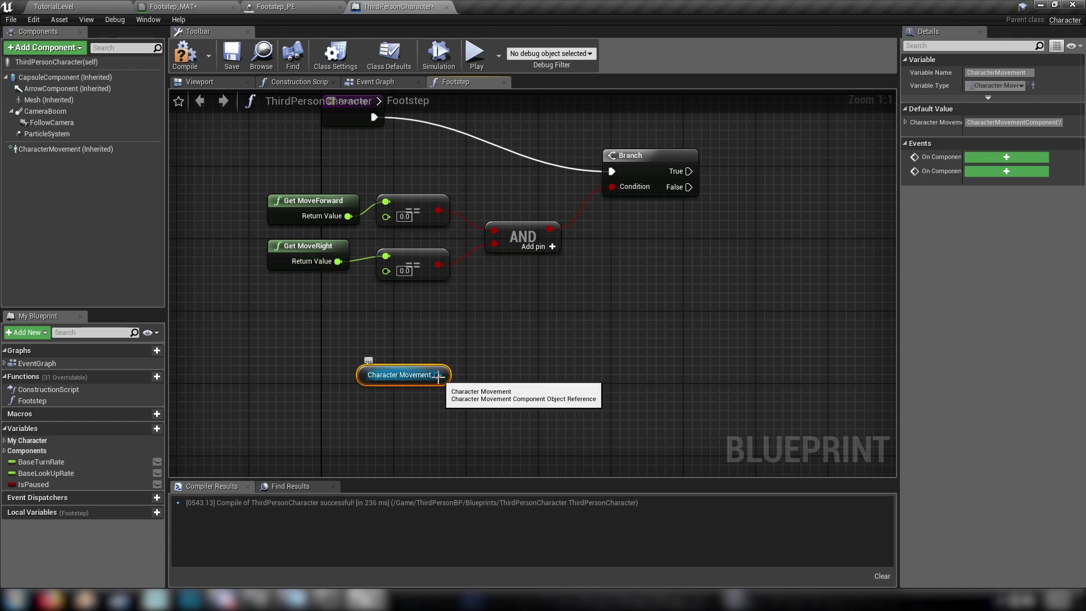
drag(438, 375, 497, 359)
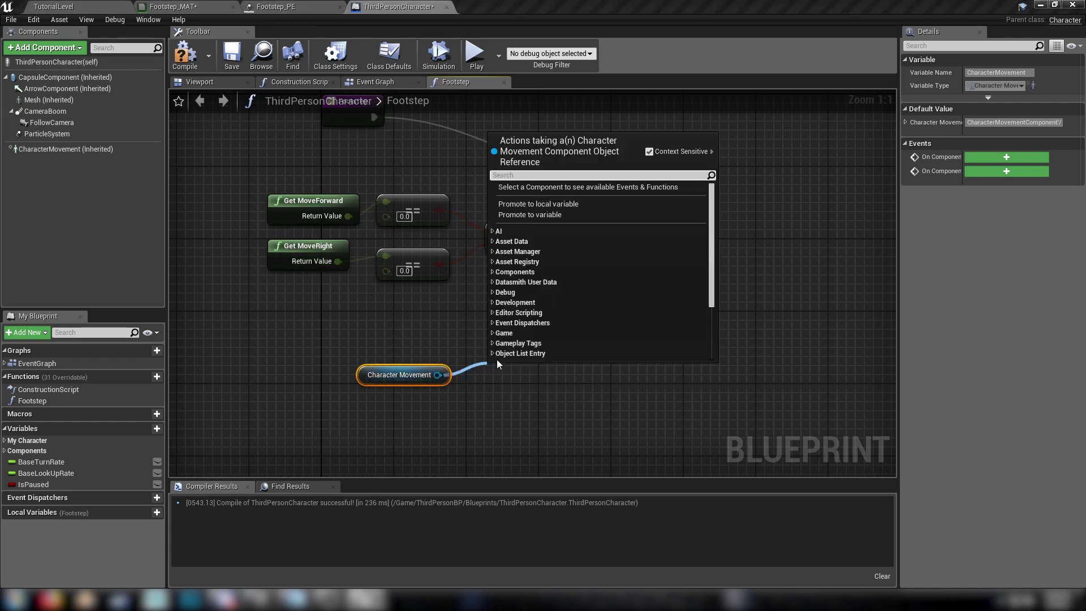
text(id)
key(BackSpace)
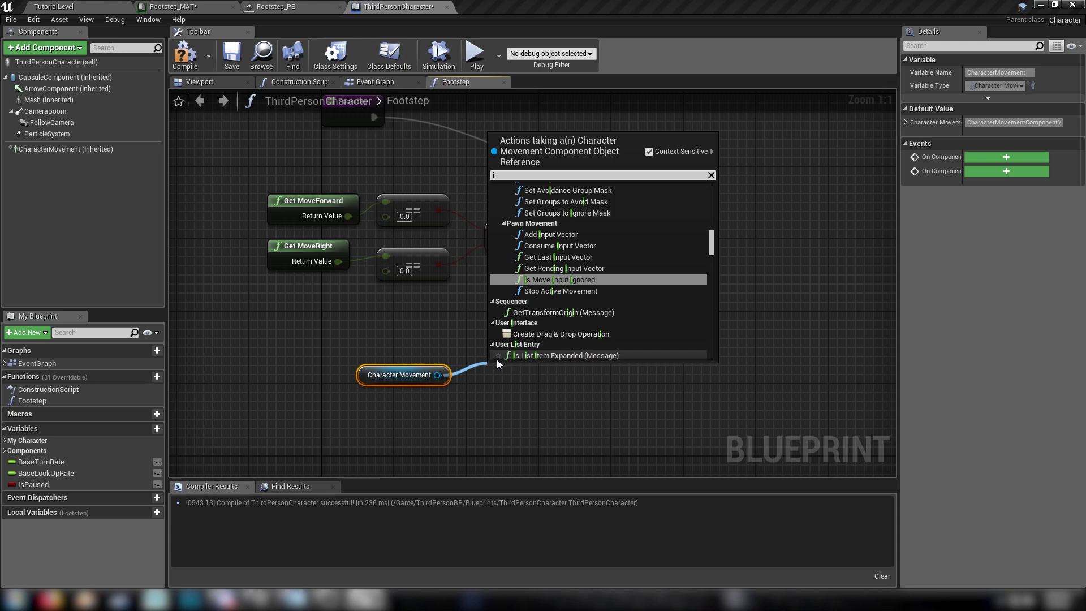
text(s fa)
click(538, 218)
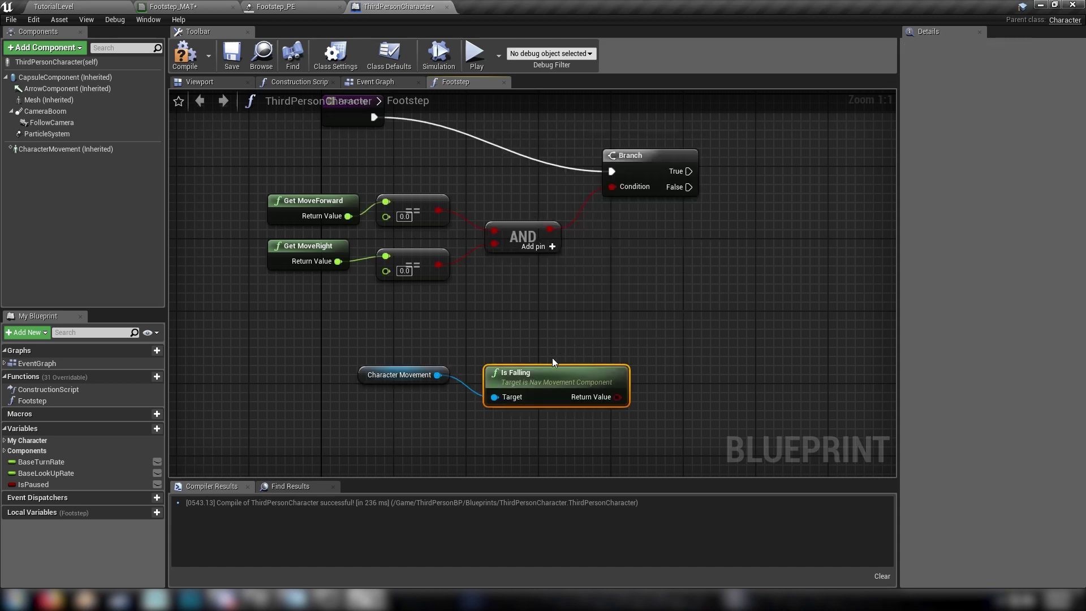
drag(538, 354, 528, 349)
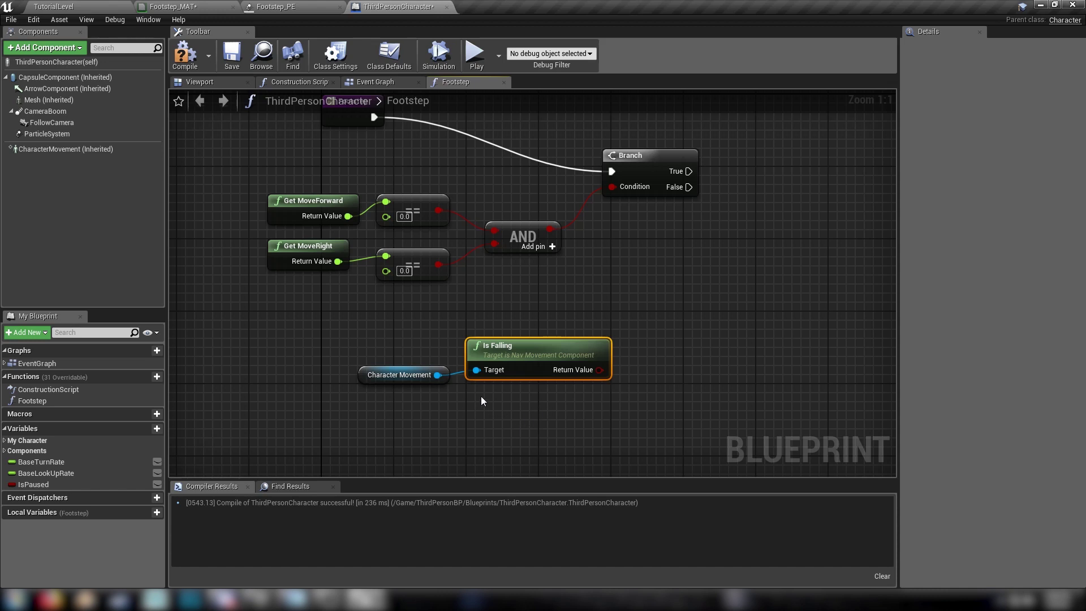
Get Jump Z Velocity from the Character Movement reference and feed it into a float >= float comparison.
drag(437, 375, 466, 422)
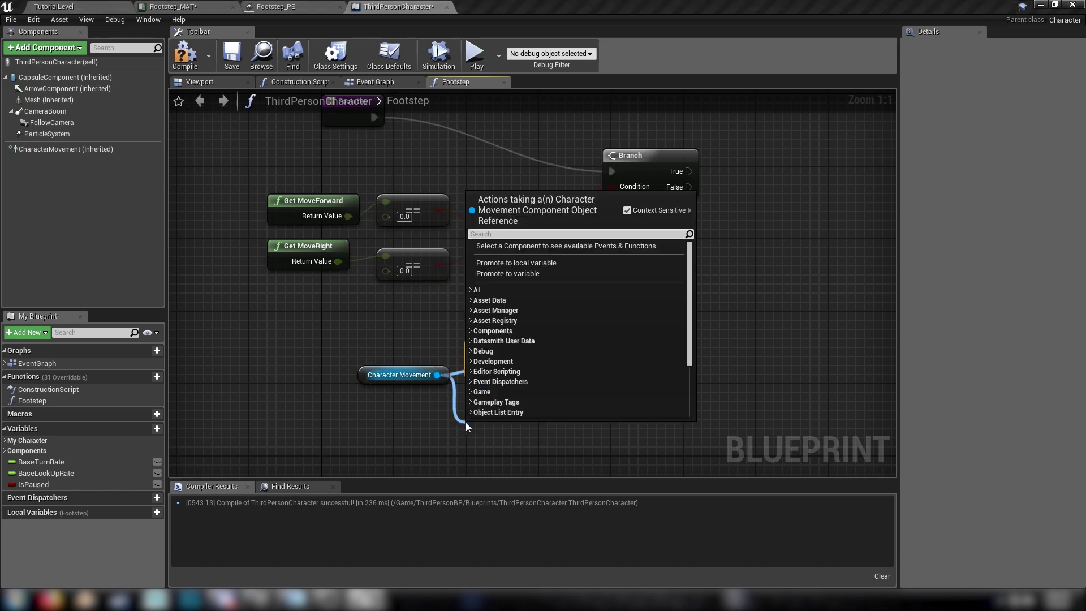
text(jump)
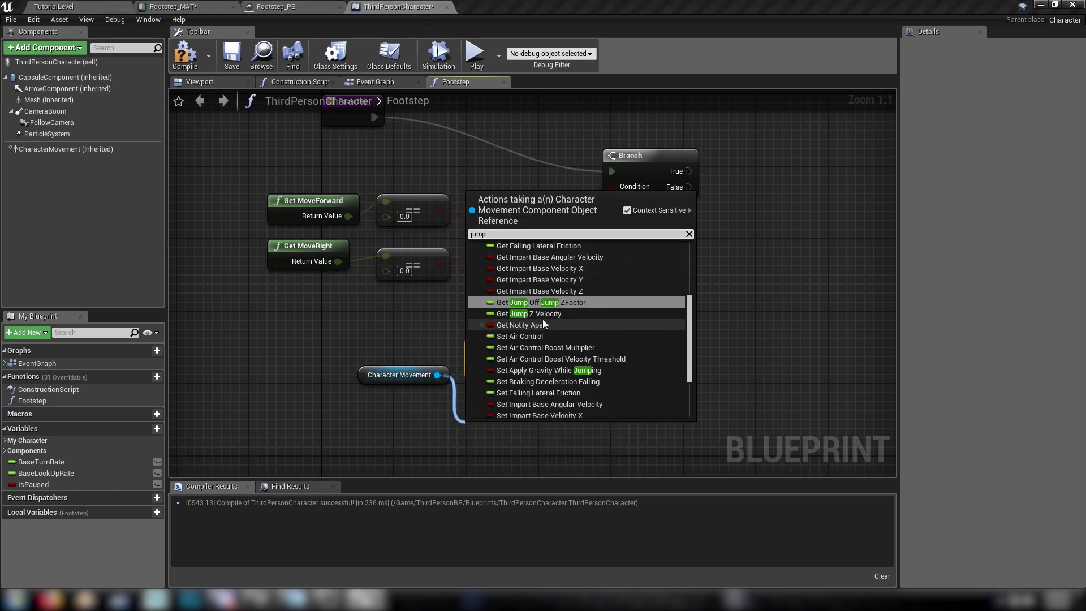
click(545, 313)
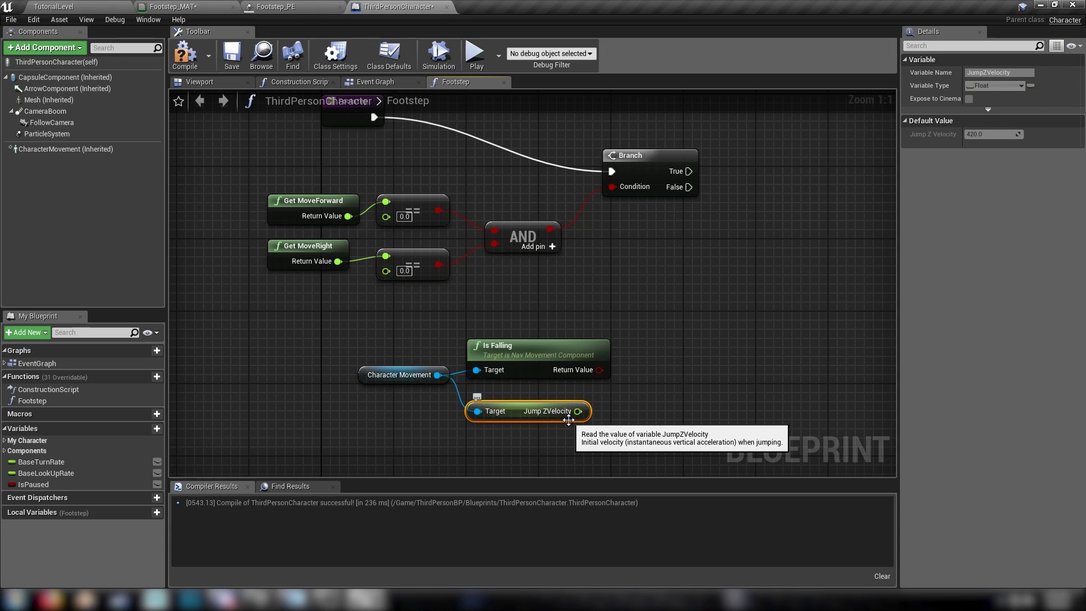
drag(577, 412, 610, 412)
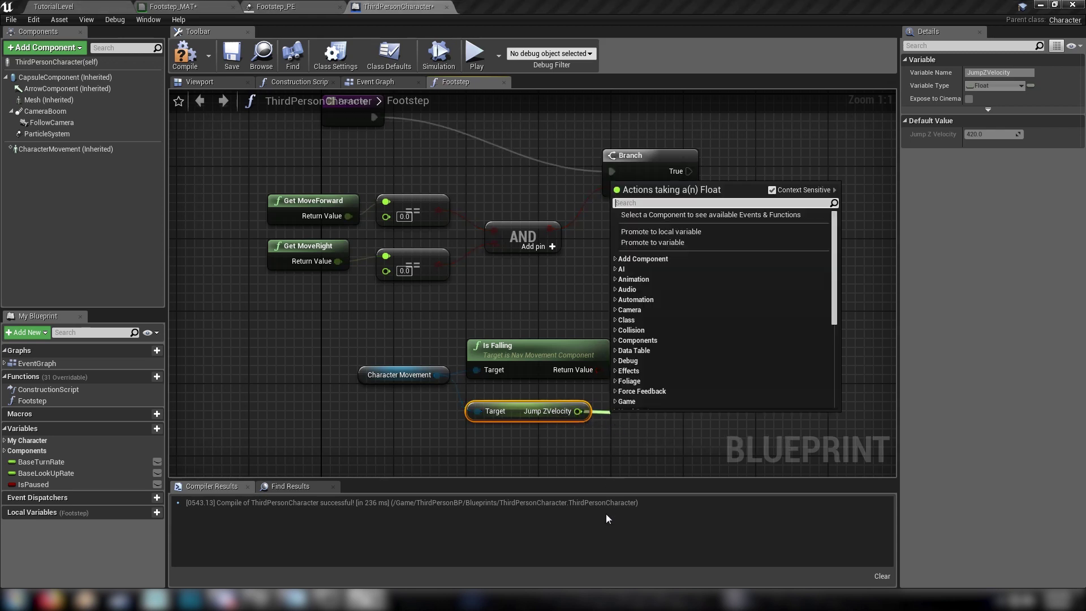
text(>=)
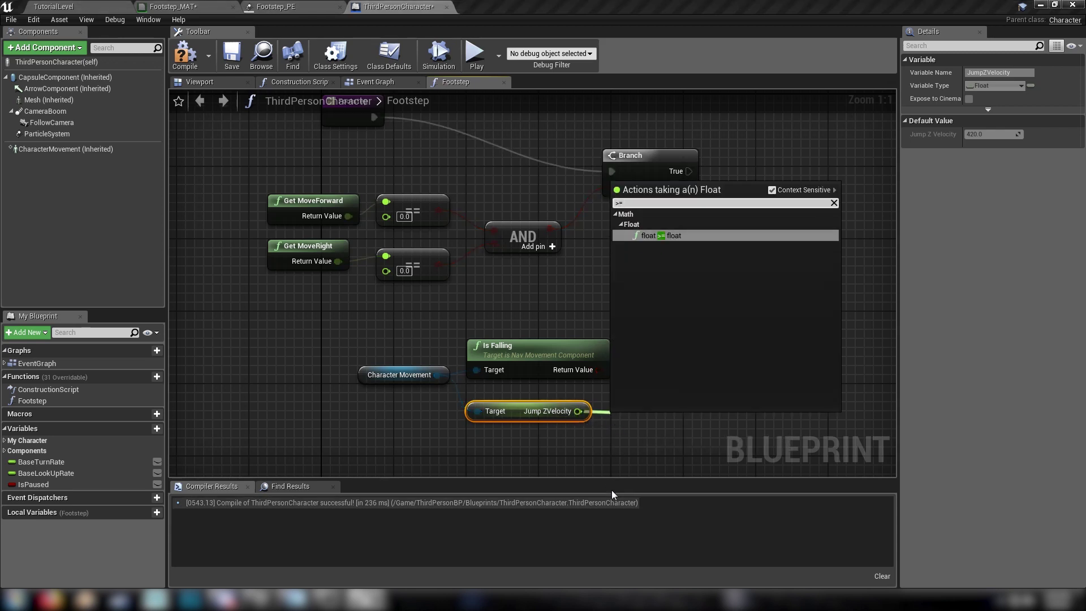
click(670, 233)
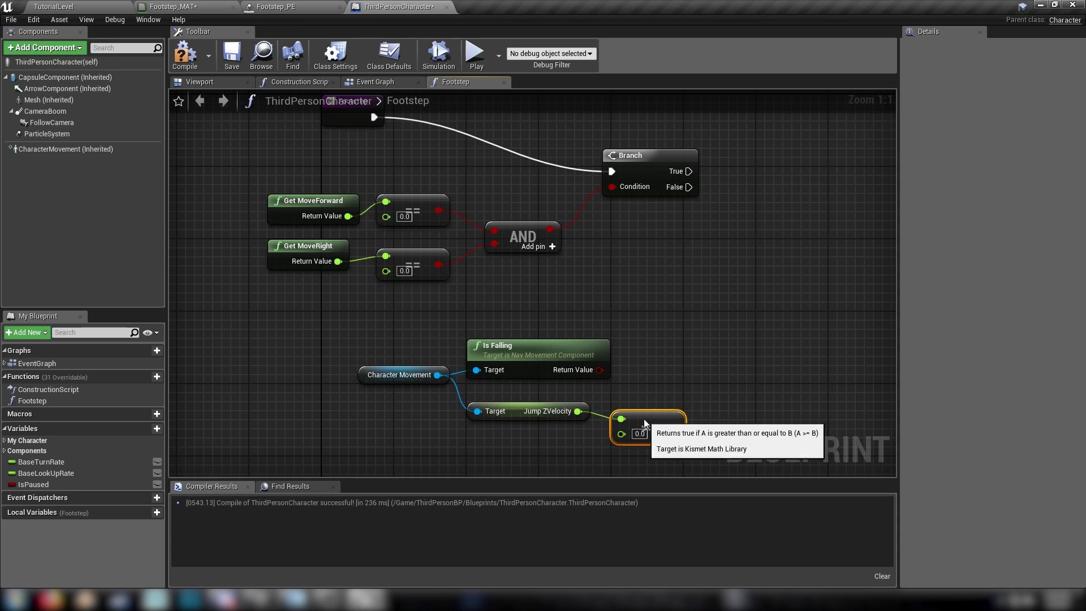
Compare the Is Falling return value with true using a boolean == node placed beside it.
right_drag(657, 387, 393, 360)
click(550, 371)
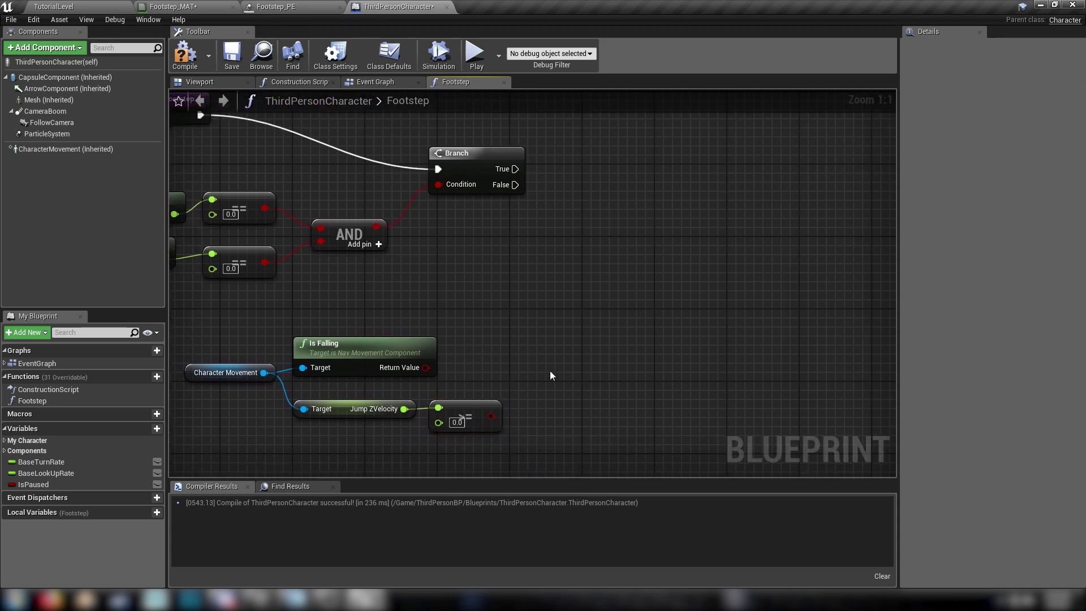
drag(426, 368, 525, 354)
click(565, 410)
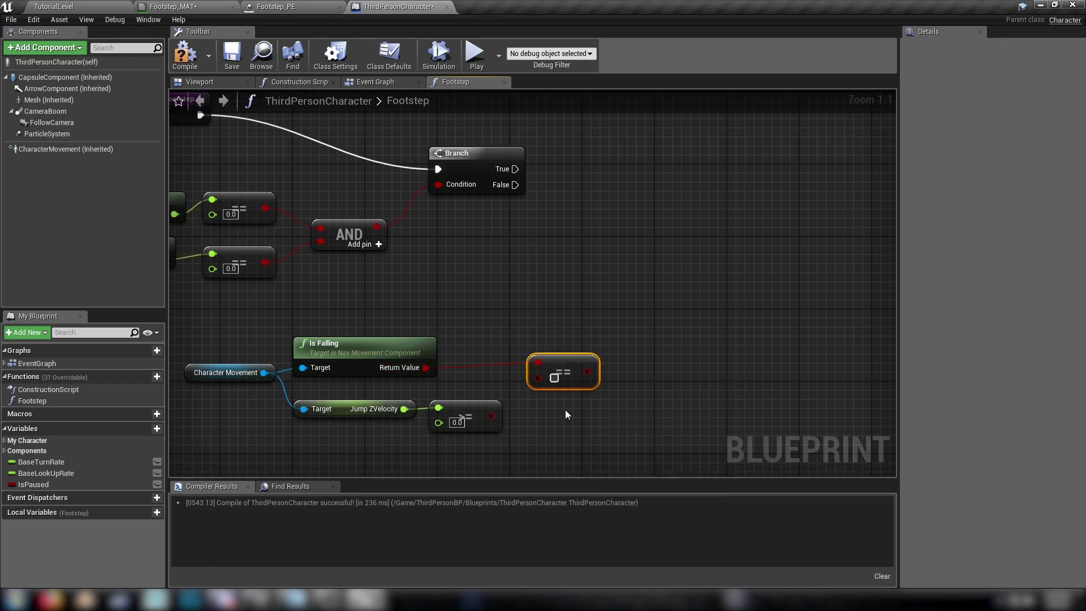
drag(534, 364, 533, 347)
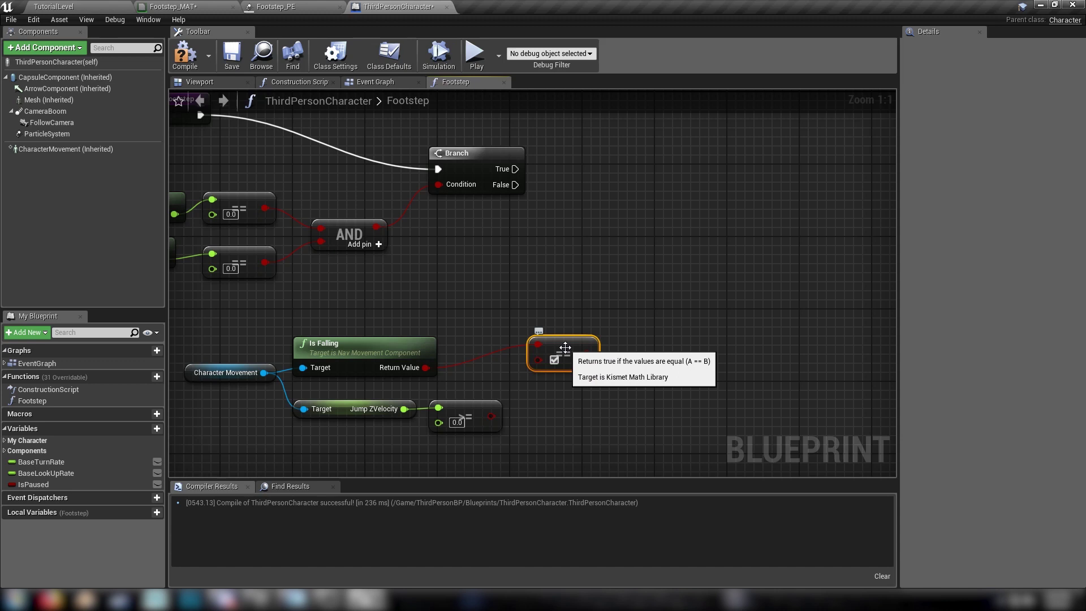
Duplicate the boolean == node underneath and wire the >= result into the copy's first input.
key(ctrl+c)
key(ctrl+v)
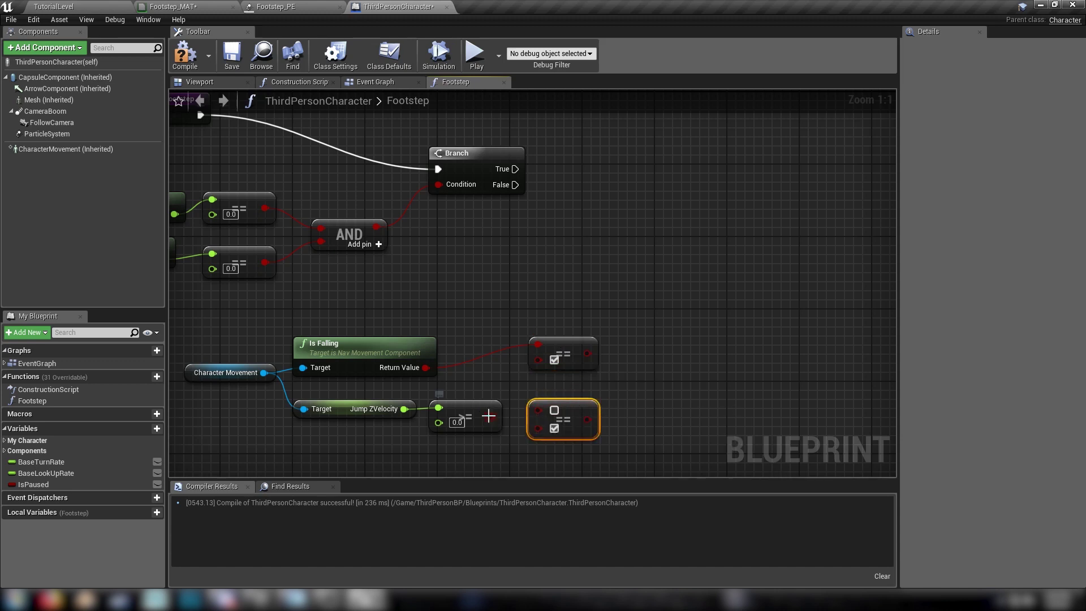
drag(492, 416, 537, 408)
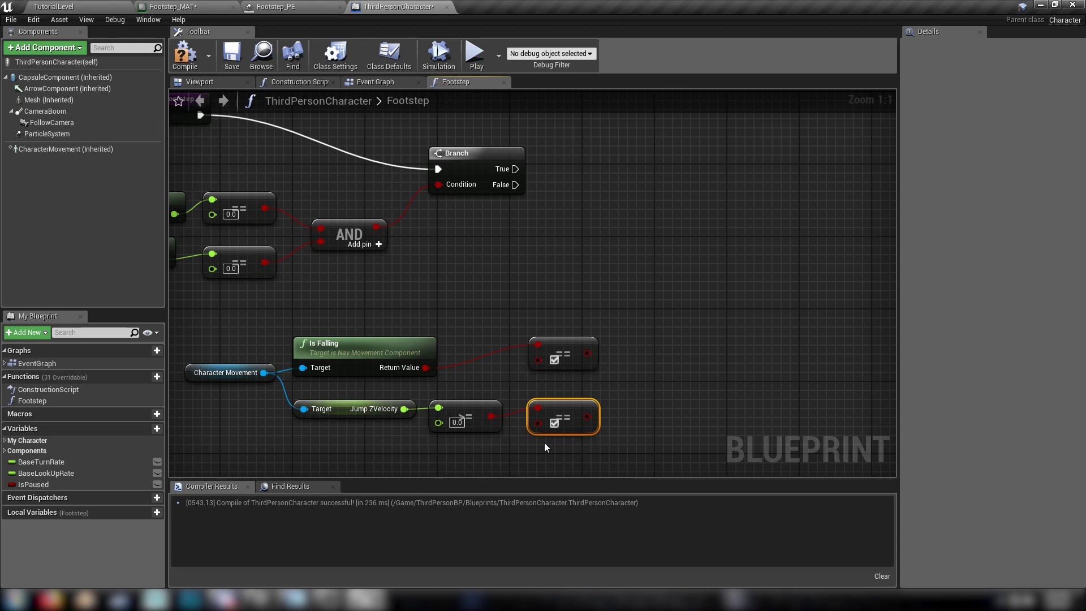
Combine the outputs of the two boolean == nodes in a new AND node placed beside them.
click(656, 384)
right_drag(661, 382, 577, 354)
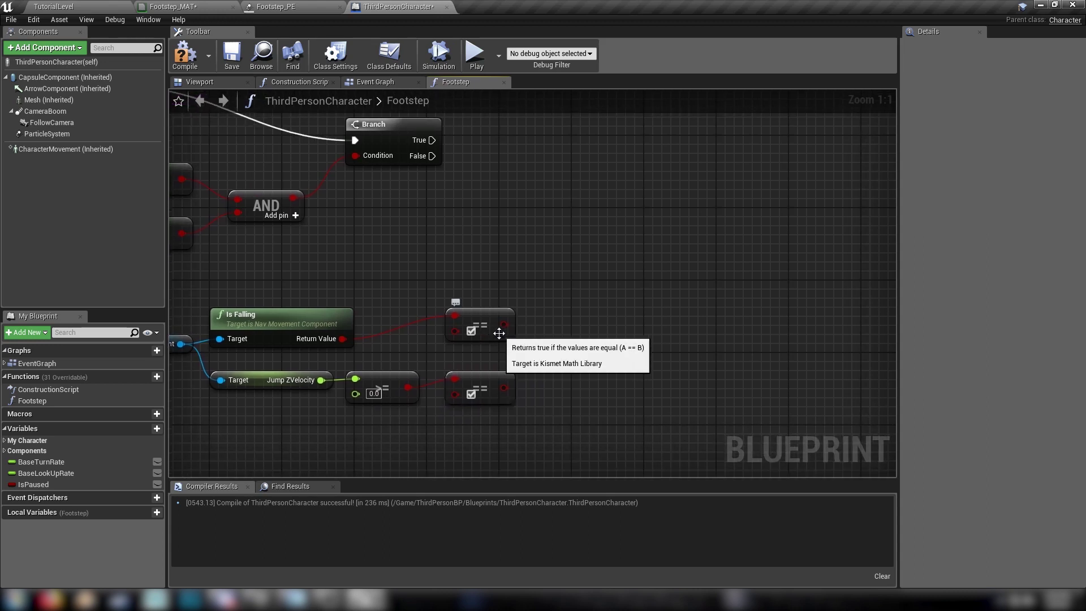
drag(503, 326, 591, 338)
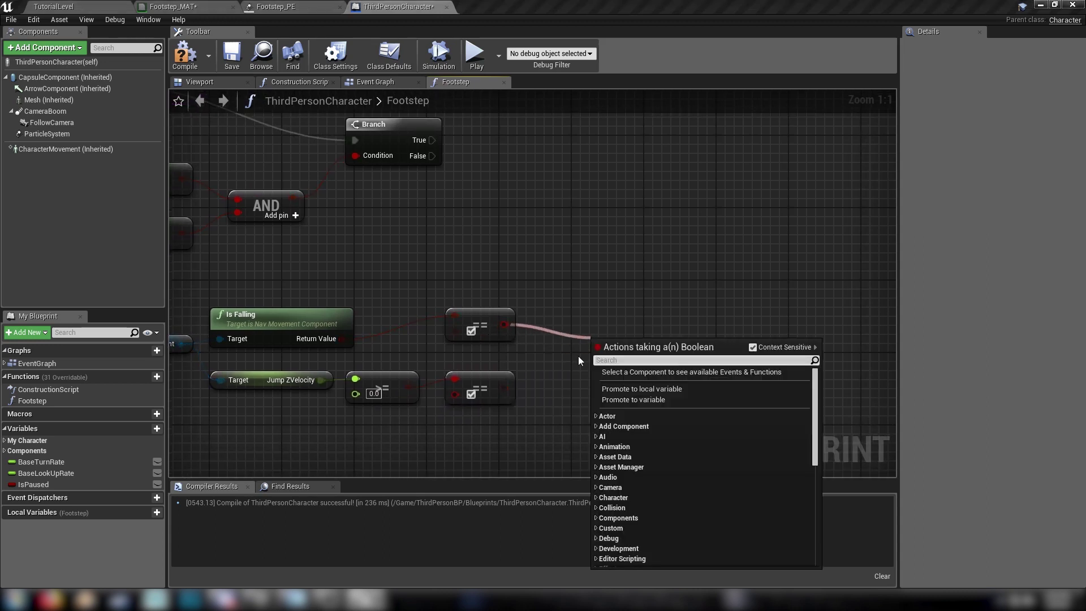
text(and)
key(Return)
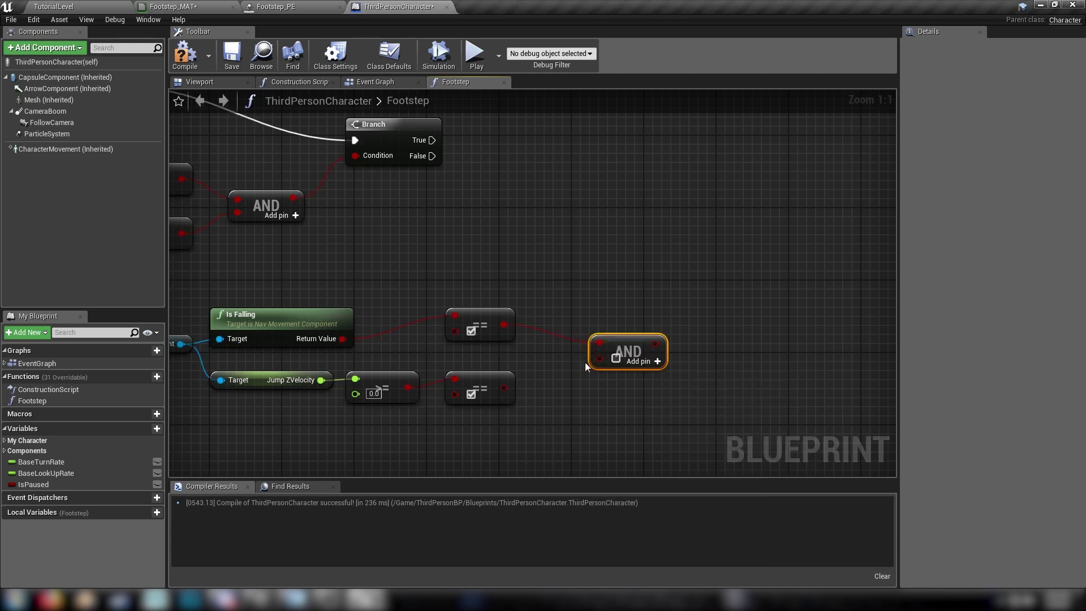
drag(503, 388, 581, 340)
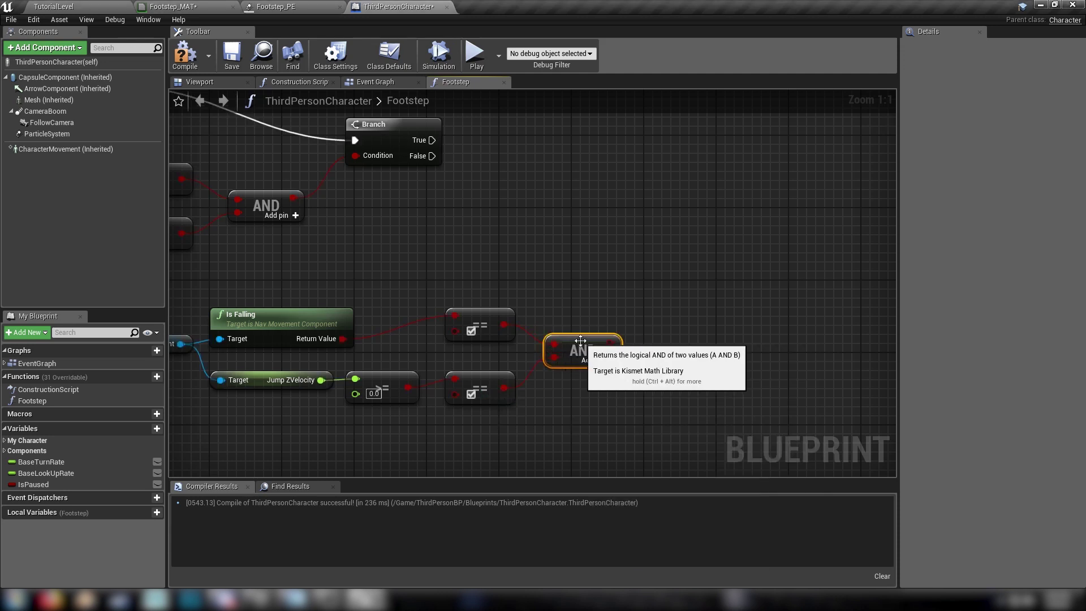
Add a second Branch with the new AND result as its condition and run it from the first Branch's False output.
right_drag(722, 302, 611, 313)
key(b)
click(622, 254)
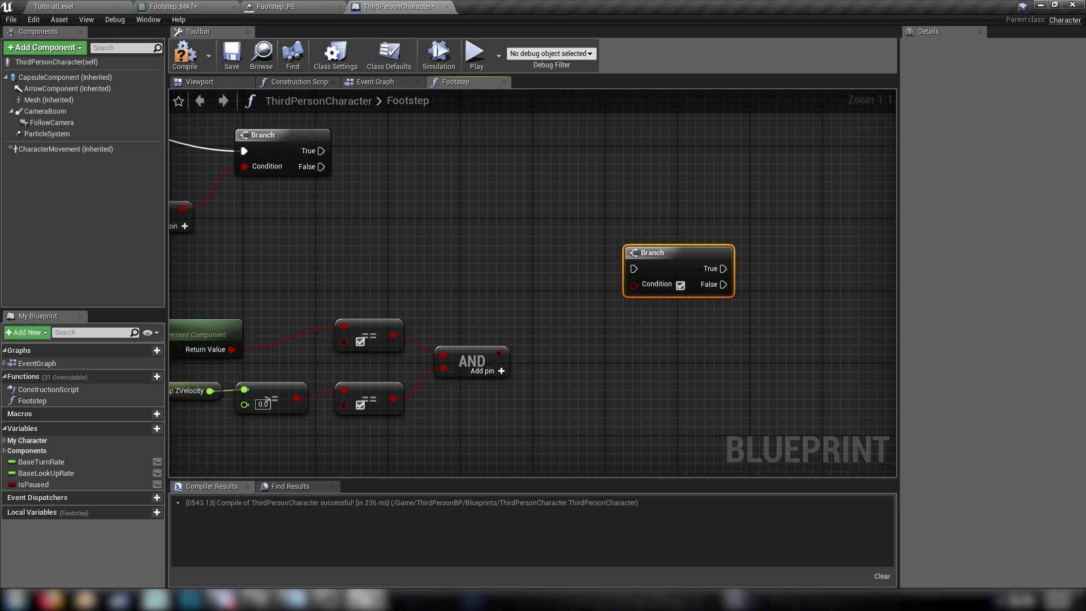
right_drag(681, 255, 643, 265)
drag(641, 273, 603, 265)
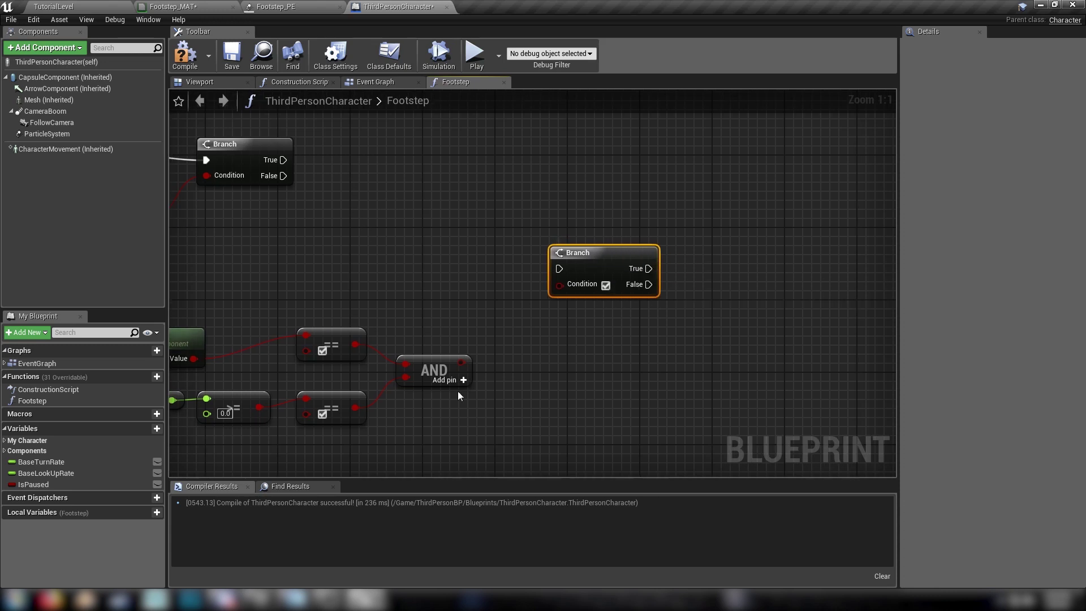
drag(460, 363, 568, 287)
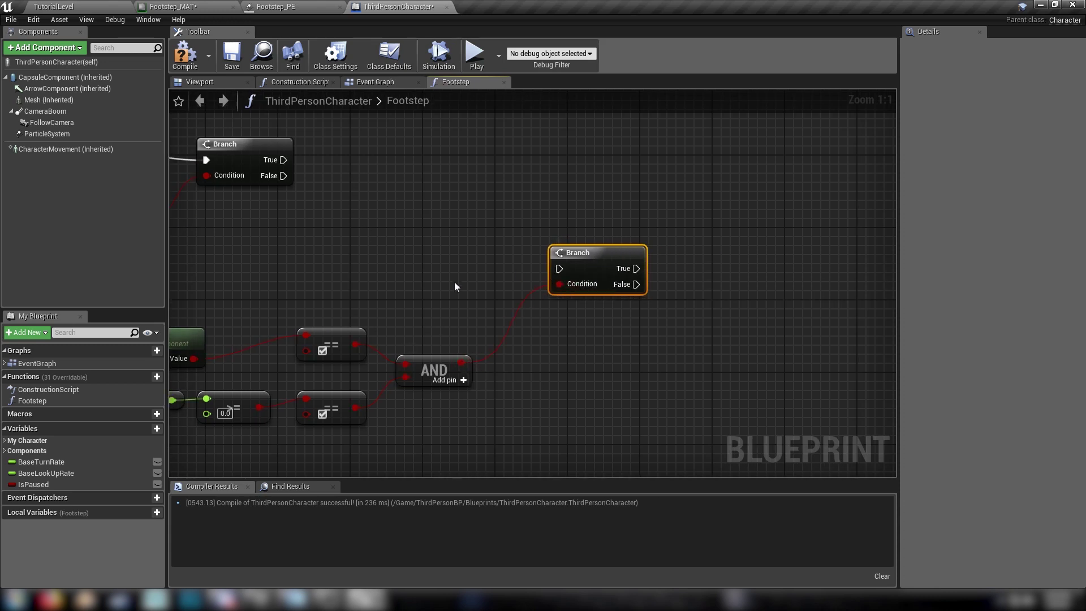
right_drag(454, 282, 482, 378)
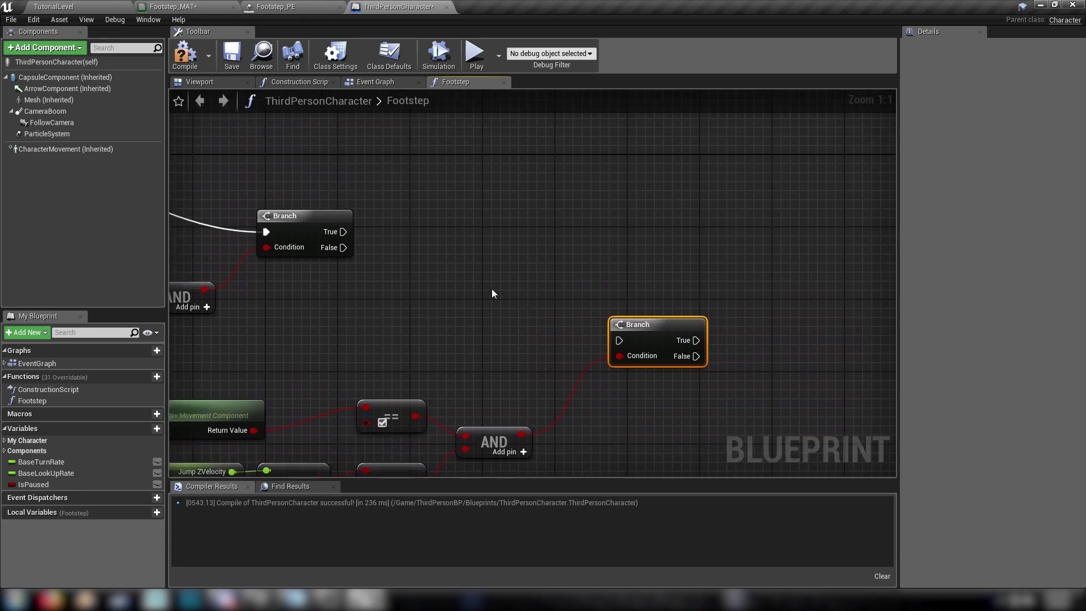
drag(344, 248, 618, 338)
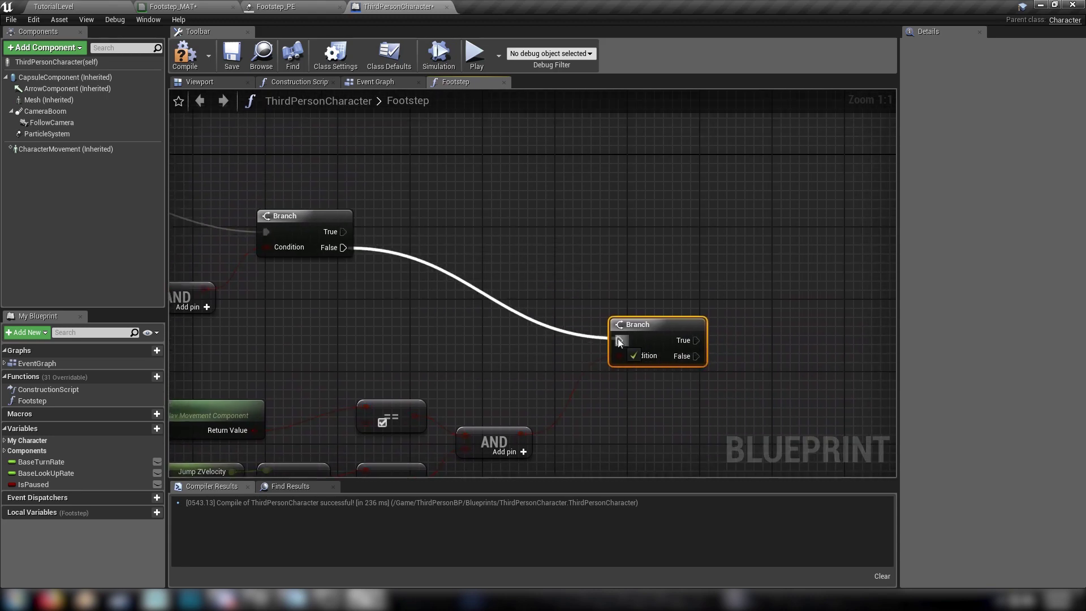
Turn off Auto Activate on the ParticleSystem component and compile the blueprint.
right_drag(598, 255, 734, 367)
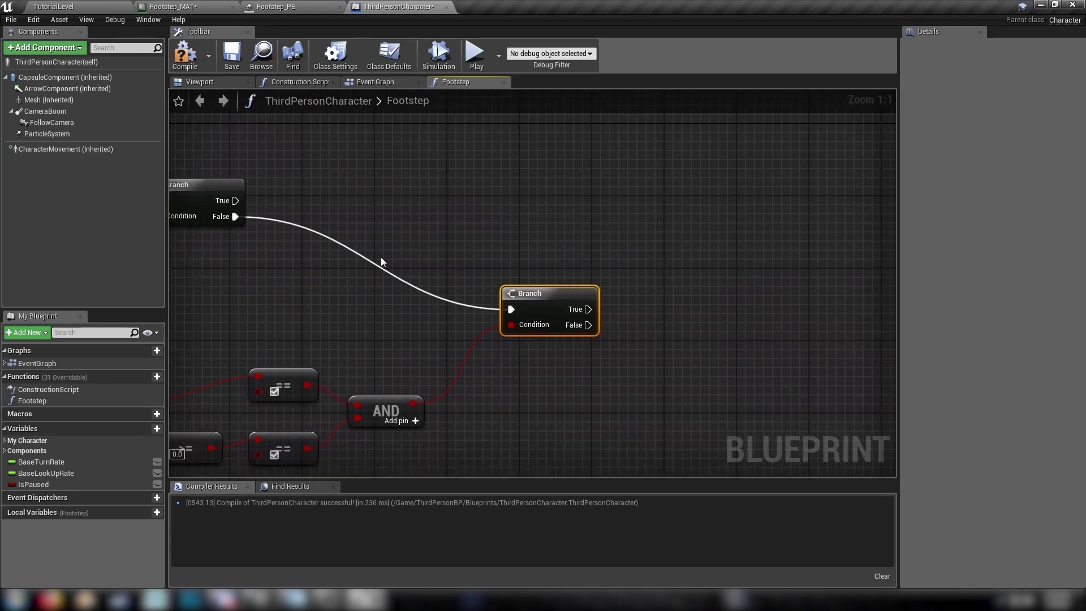
click(50, 138)
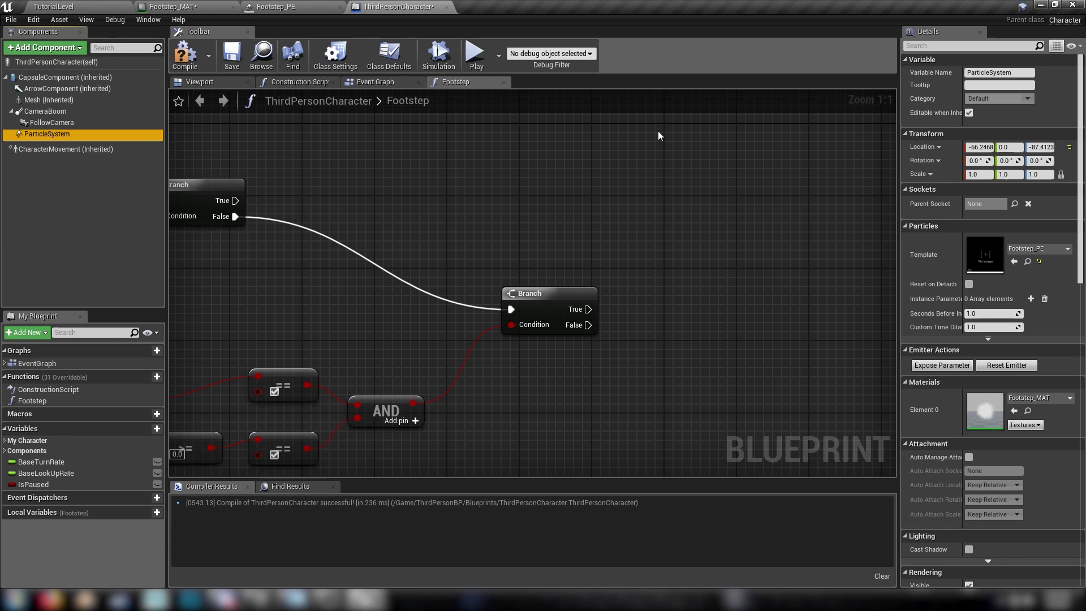
click(949, 45)
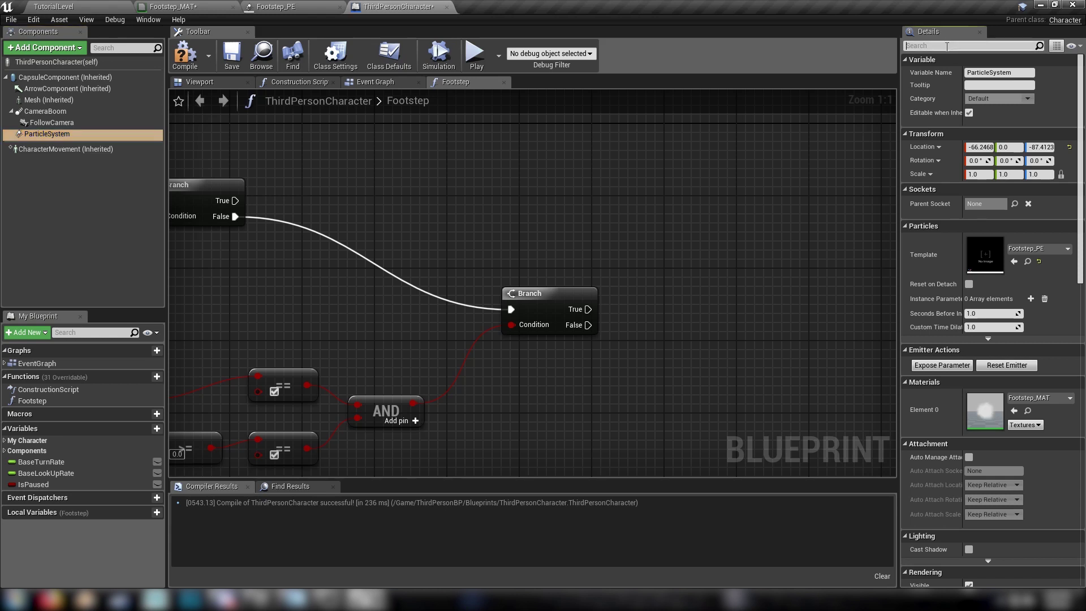
text(enab)
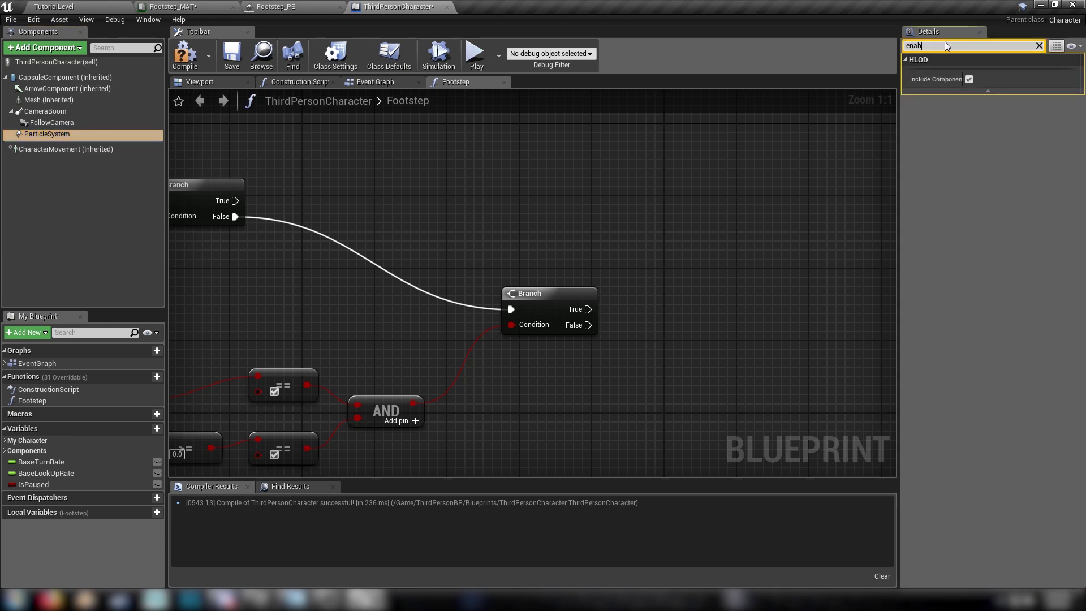
text(auto)
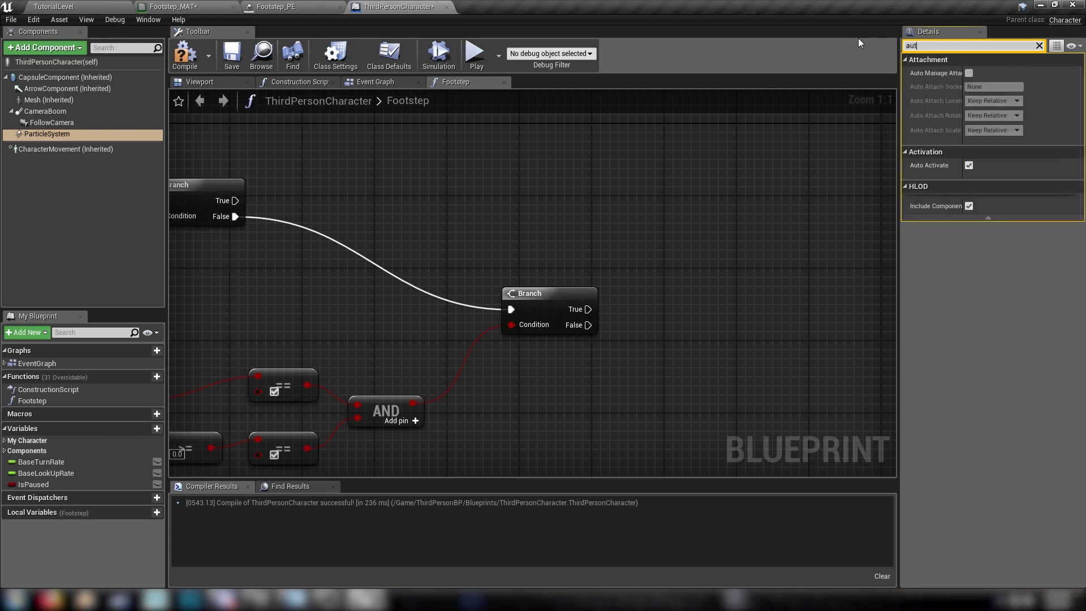
click(969, 166)
click(178, 61)
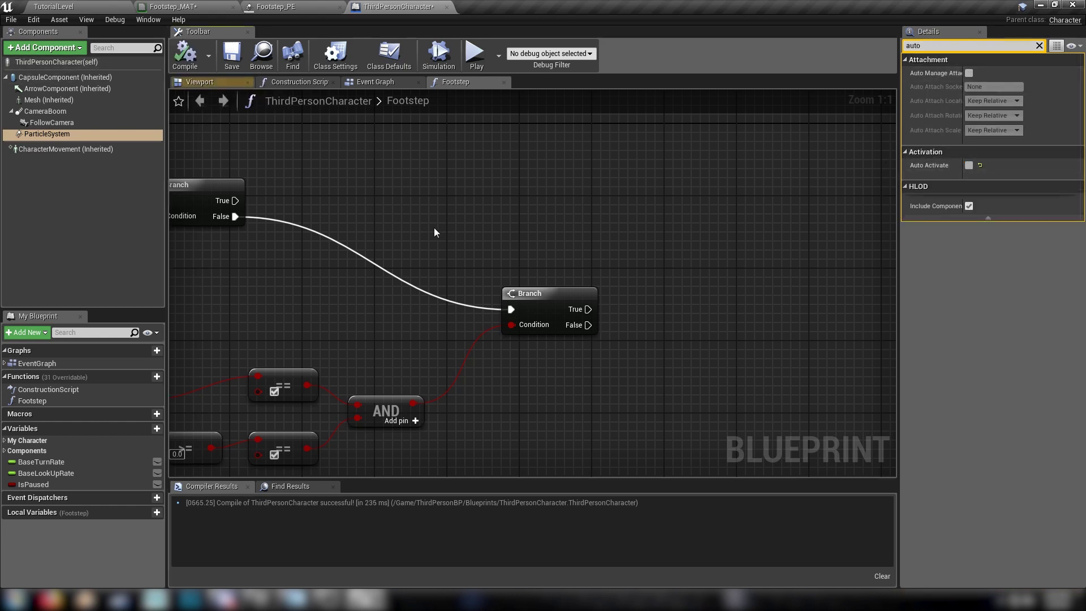
Place a Particle System reference beside the second Branch and add a Deactivate node from it.
right_drag(449, 225, 309, 182)
drag(68, 133, 198, 151)
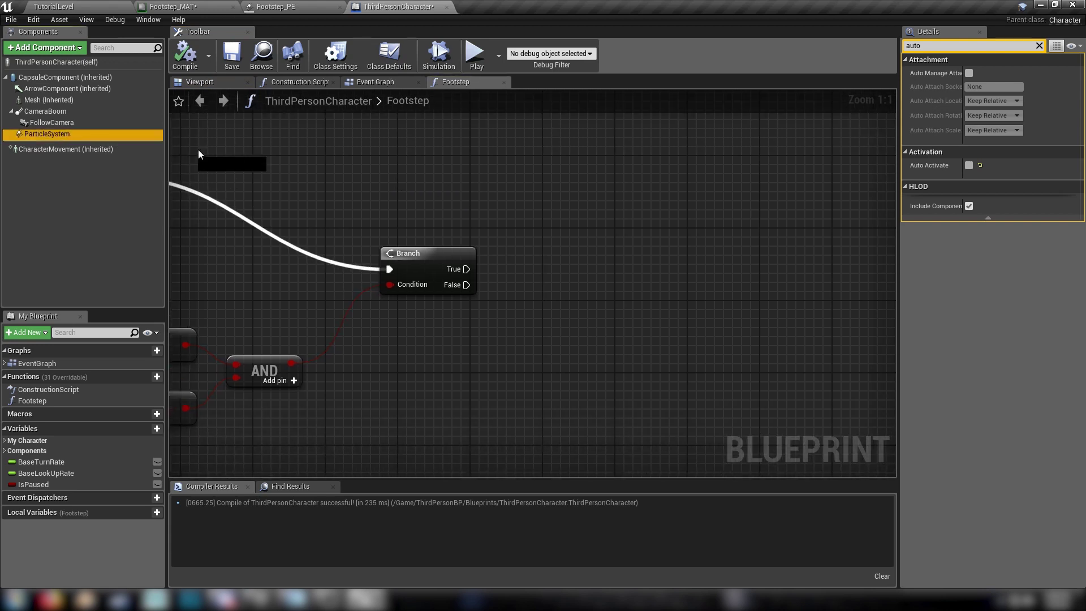
drag(530, 257, 690, 228)
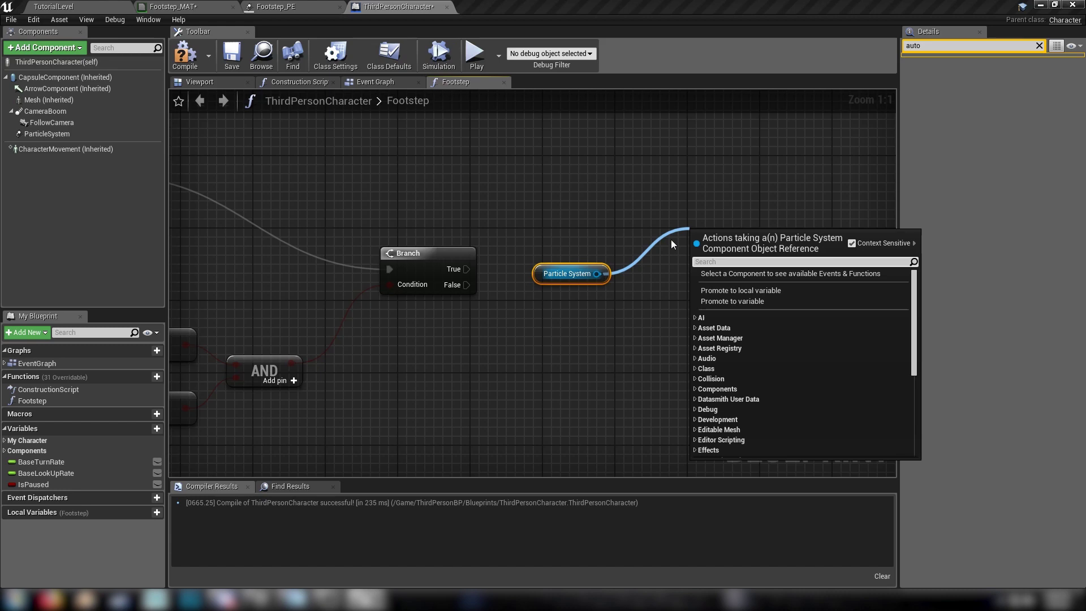
text(deactivate)
click(709, 290)
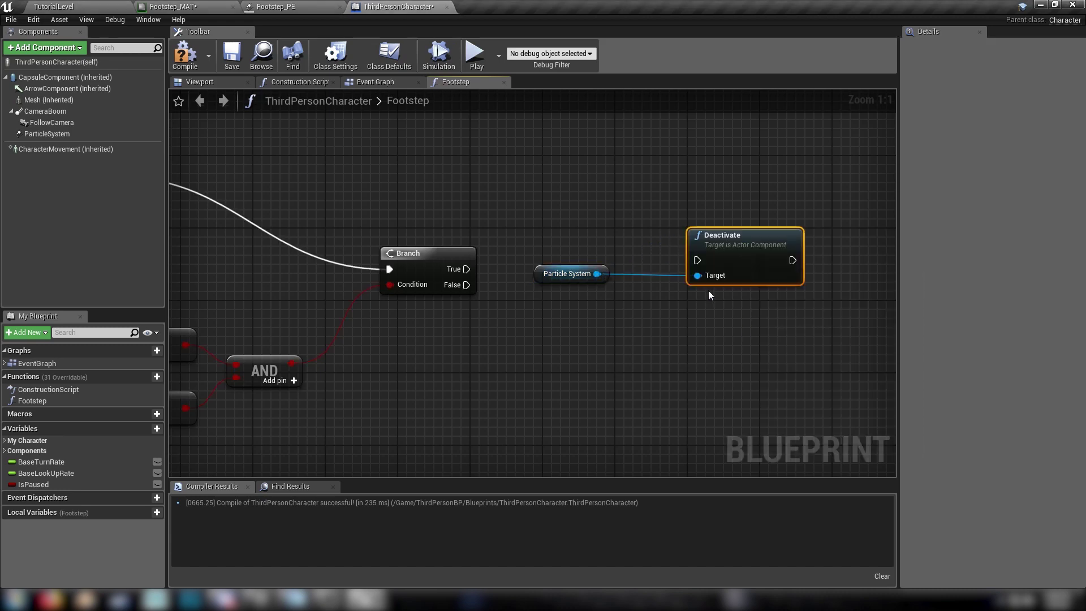
Add an Activate node from the Particle System reference, below the Deactivate node.
drag(597, 274, 691, 333)
text(acti)
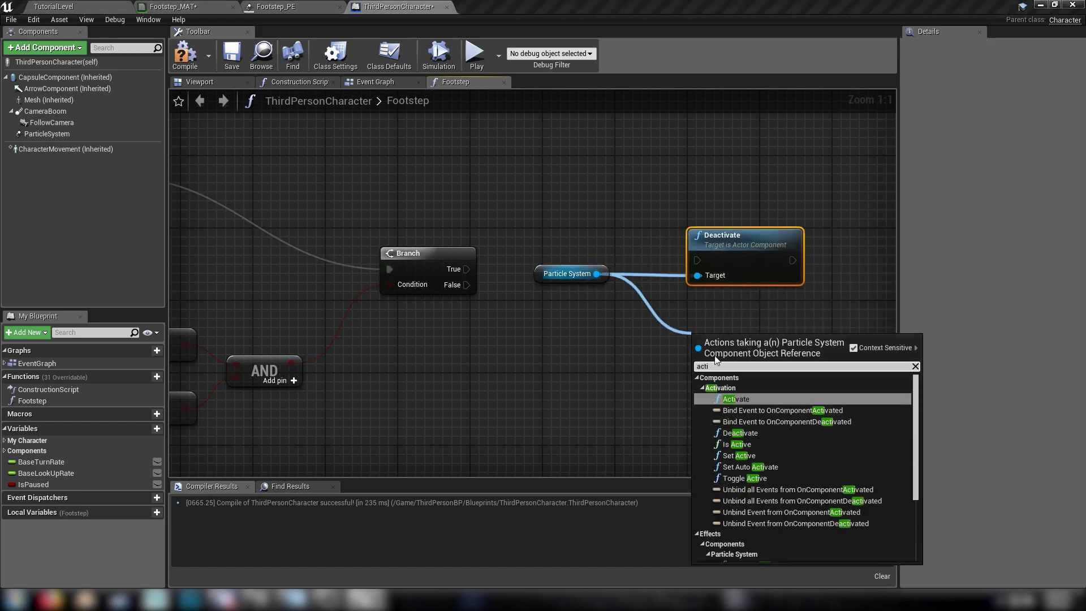
click(736, 399)
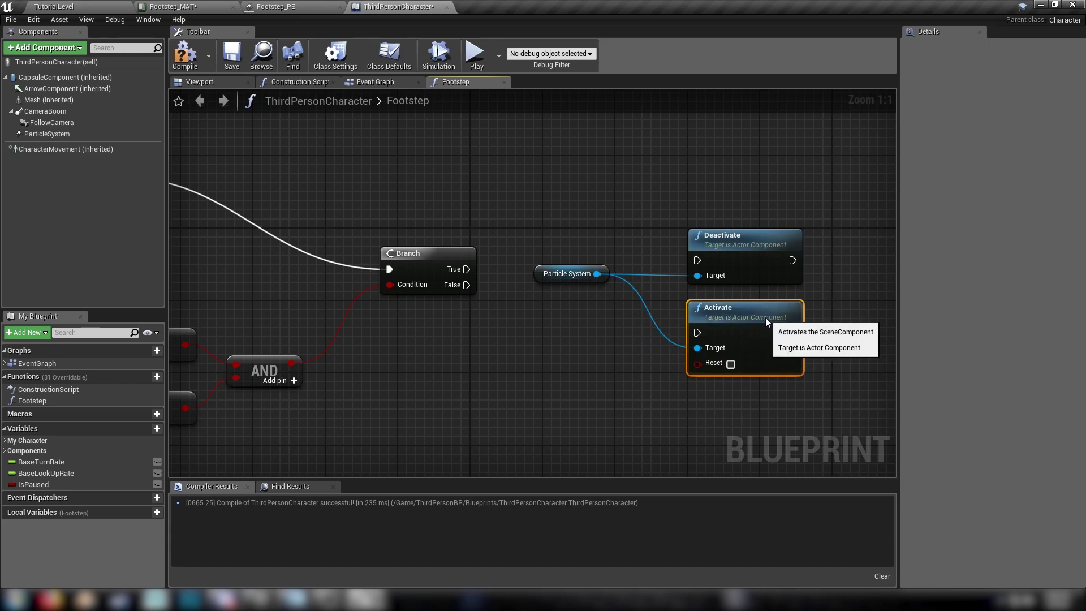
Connect the first Branch's True output to Deactivate and move that node up to align with the wire.
right_drag(473, 177, 645, 228)
scroll(602, 249, down, 2)
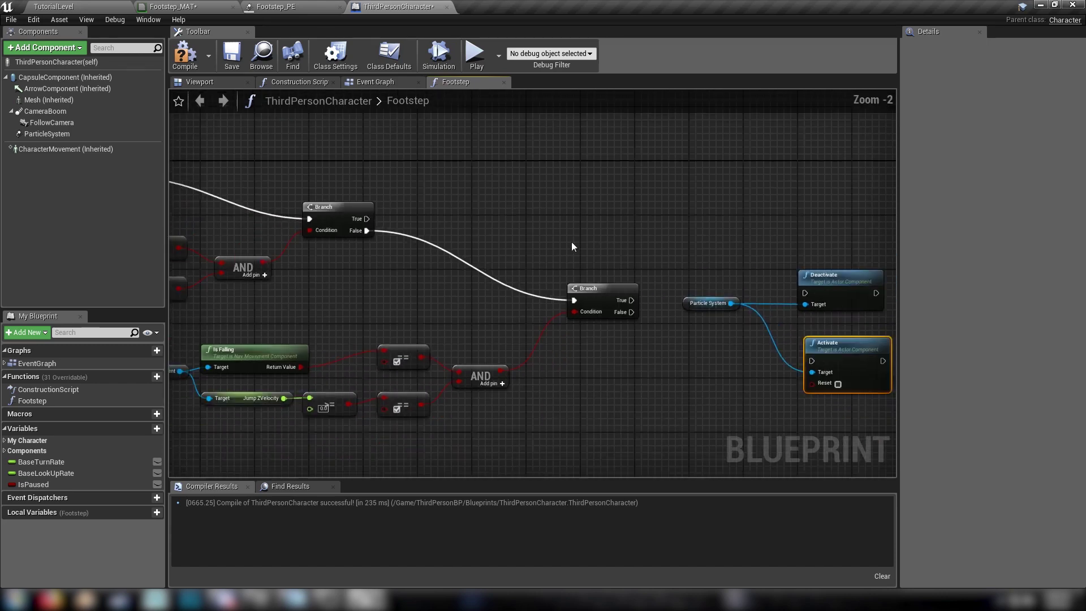
right_drag(181, 261, 458, 266)
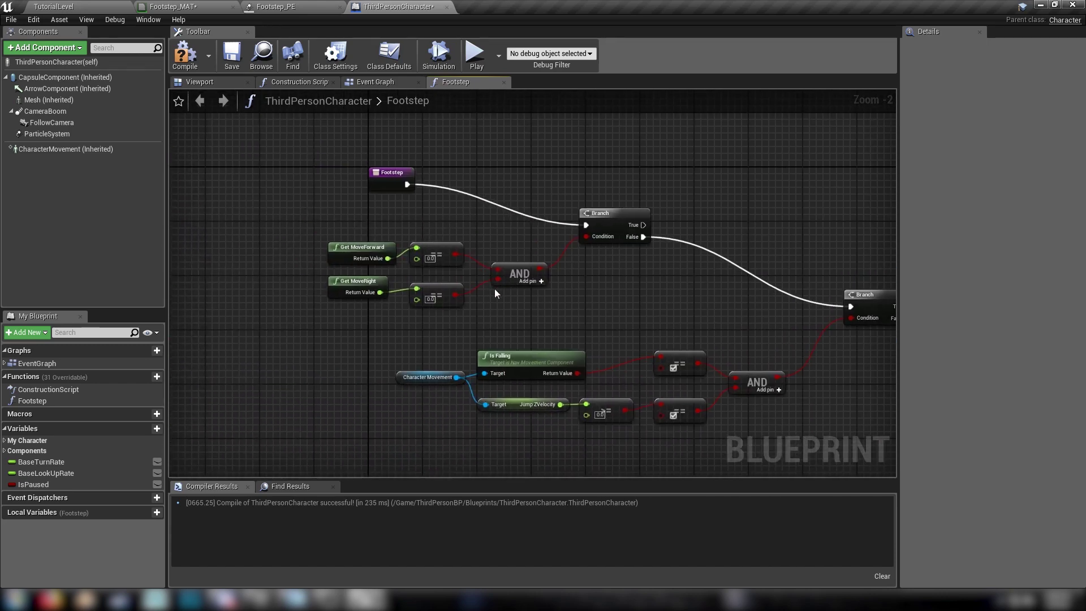
right_drag(569, 291, 346, 237)
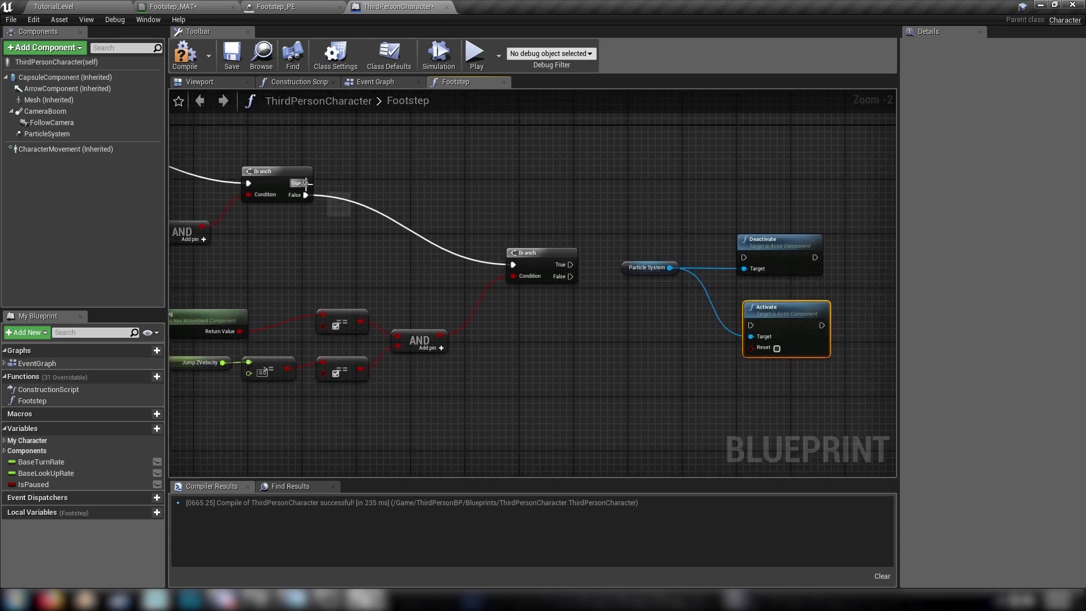
drag(305, 183, 759, 198)
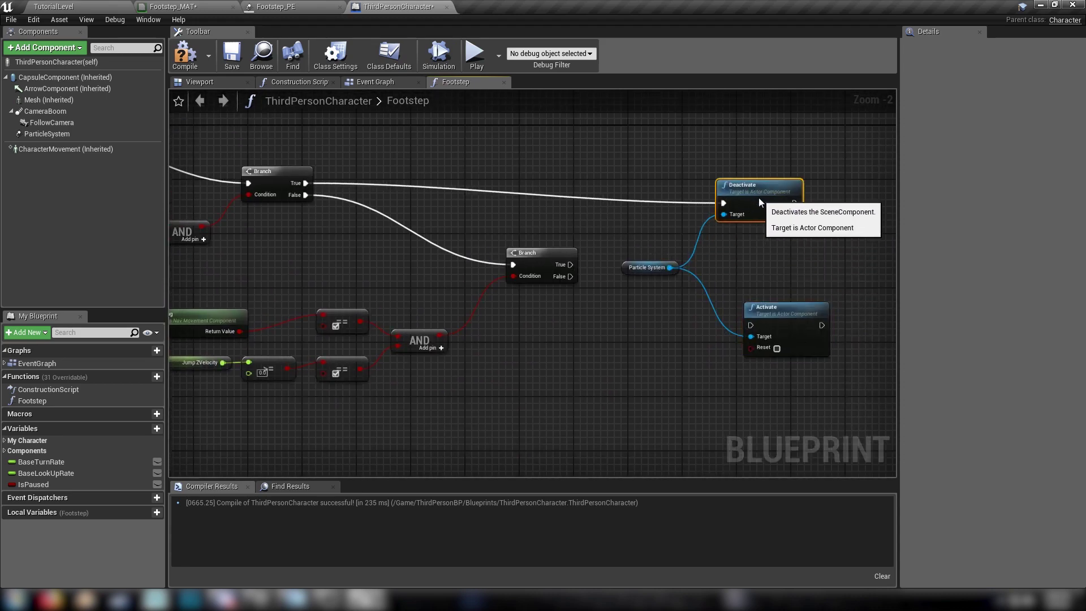
Wire the second Branch's True output to Deactivate and its False output to Activate, and compile the blueprint.
right_drag(473, 353, 613, 316)
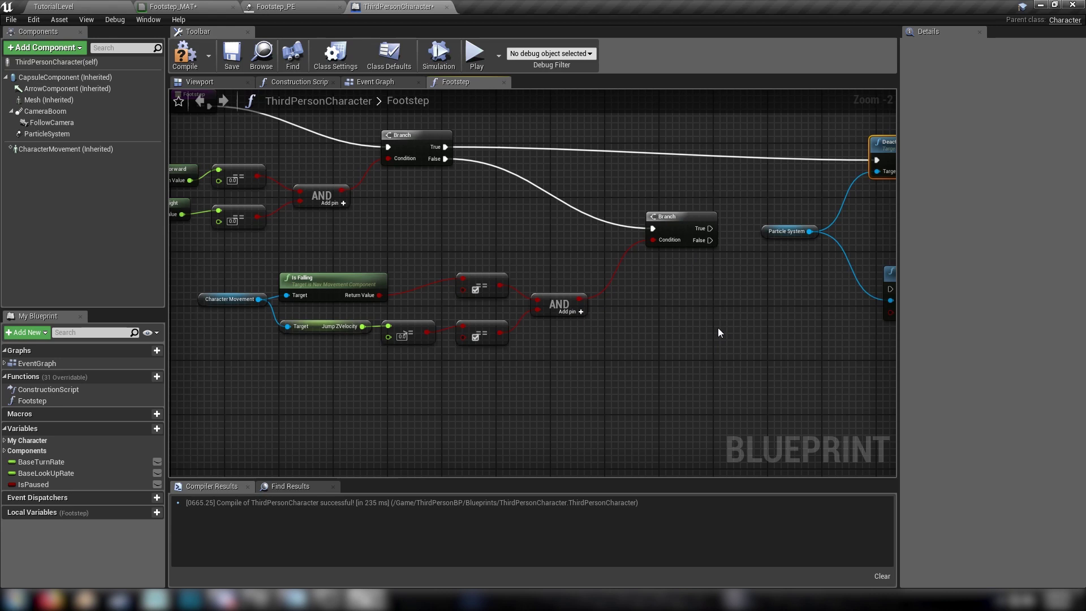
right_drag(718, 329, 566, 360)
drag(596, 255, 763, 187)
right_drag(622, 292, 572, 284)
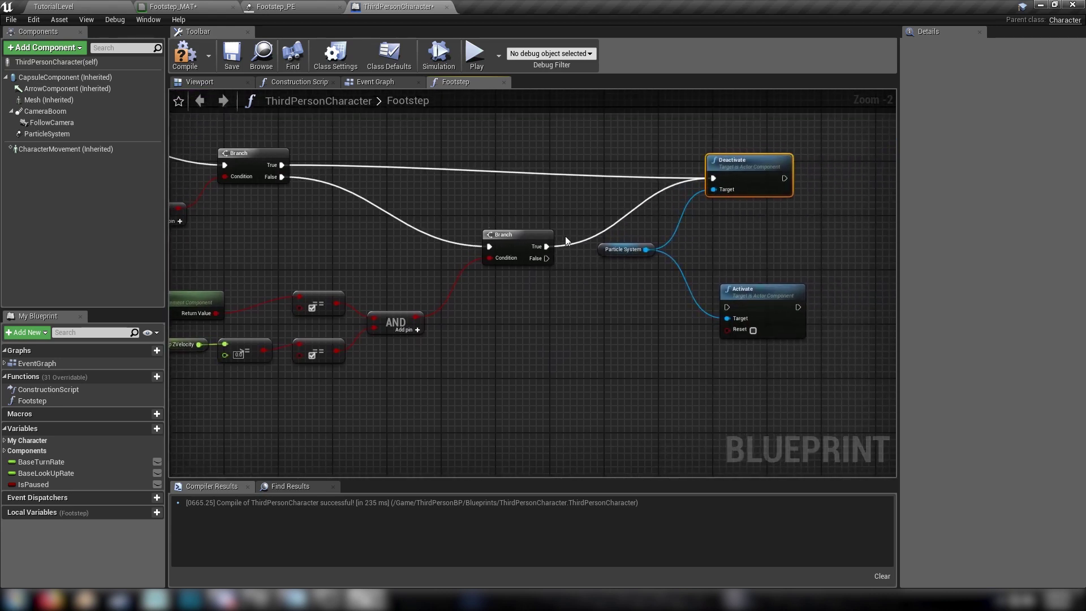
drag(546, 258, 737, 279)
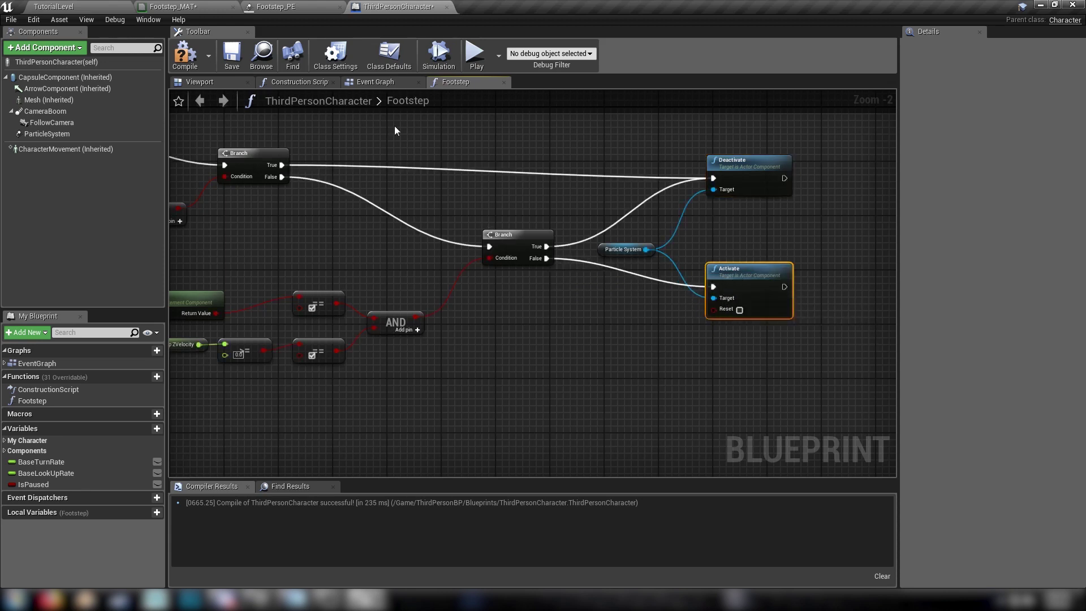
click(180, 62)
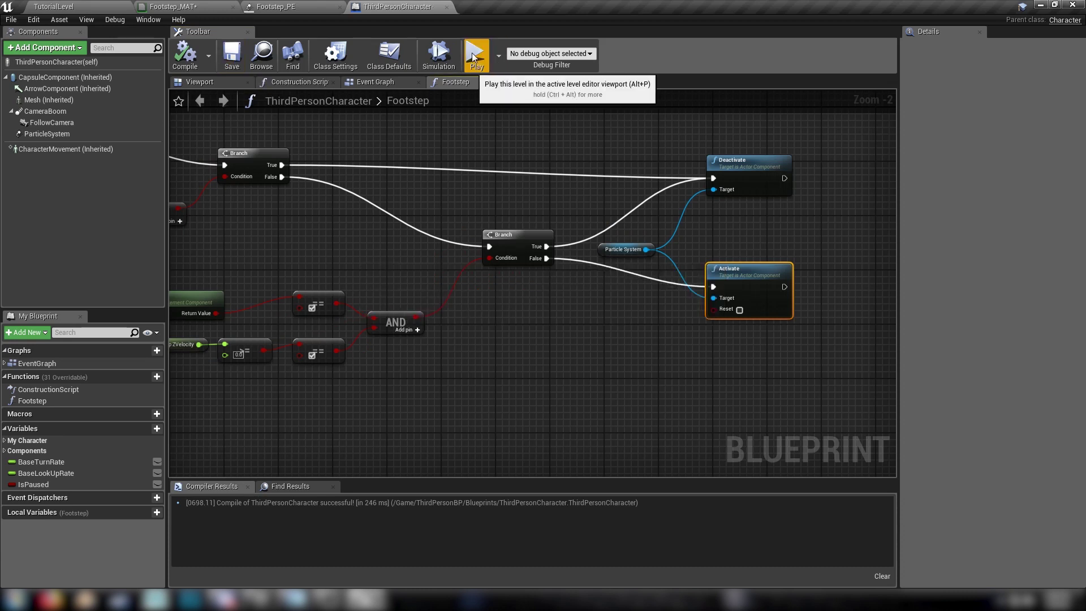
Play-test the footstep dust in the standalone preview by running, standing still, climbing and jumping, and end the session.
click(474, 57)
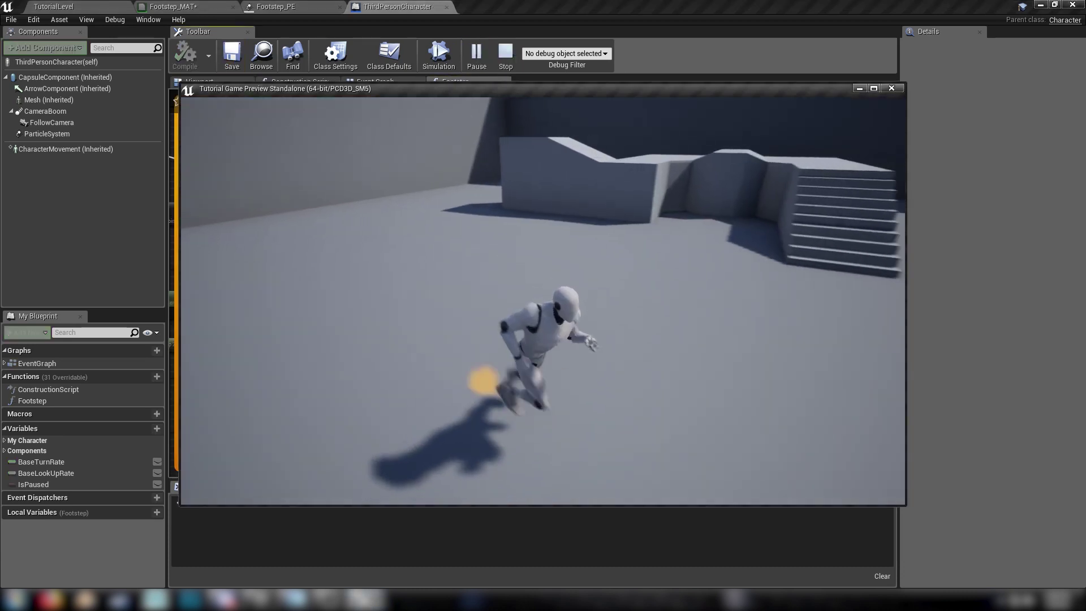
key(w)
key(d)
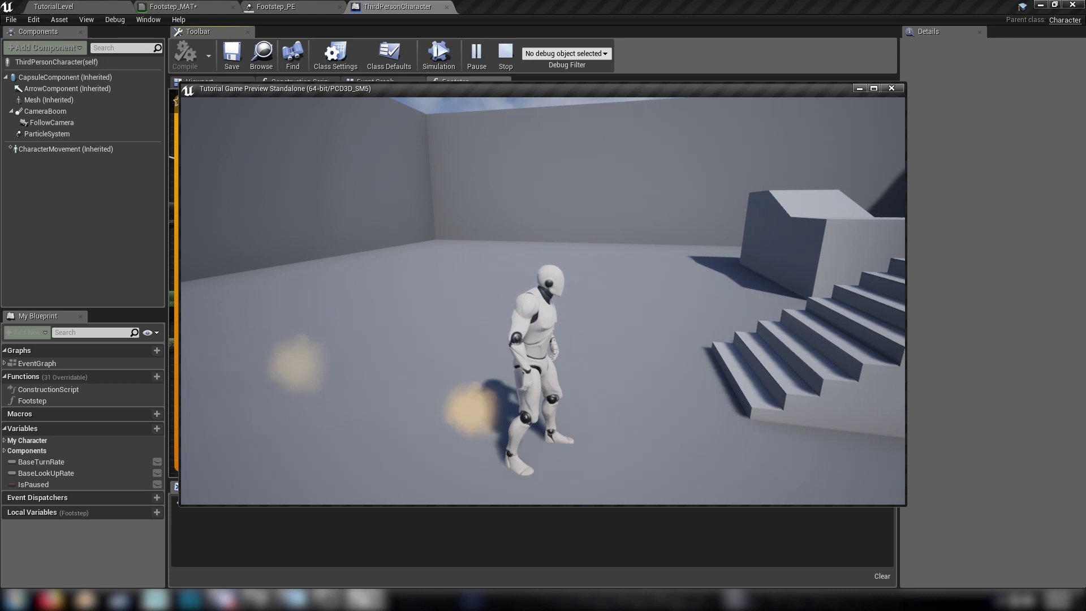
key(s)
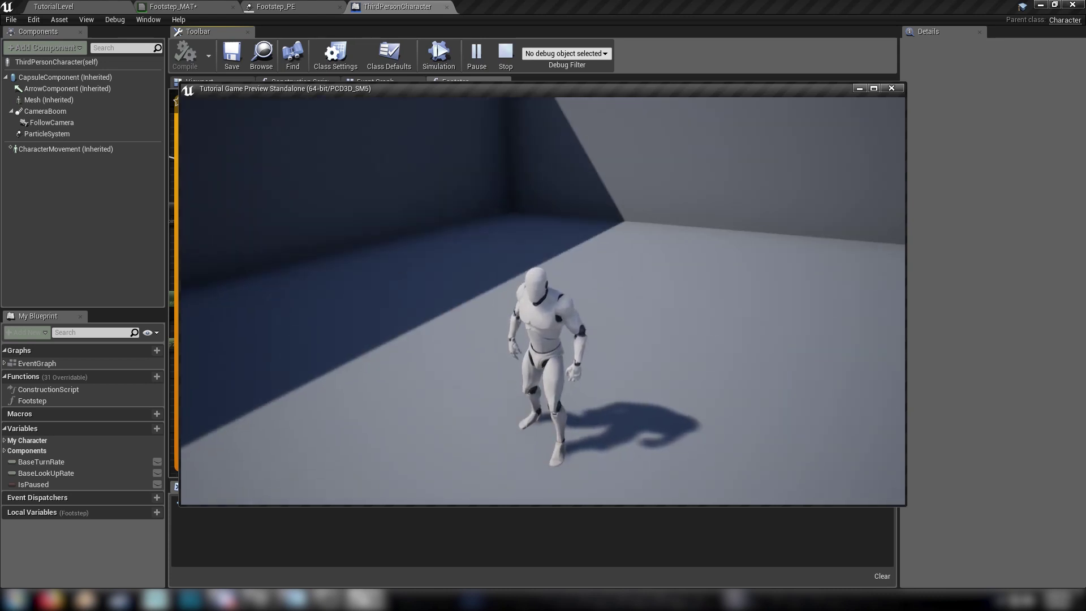
key(w)
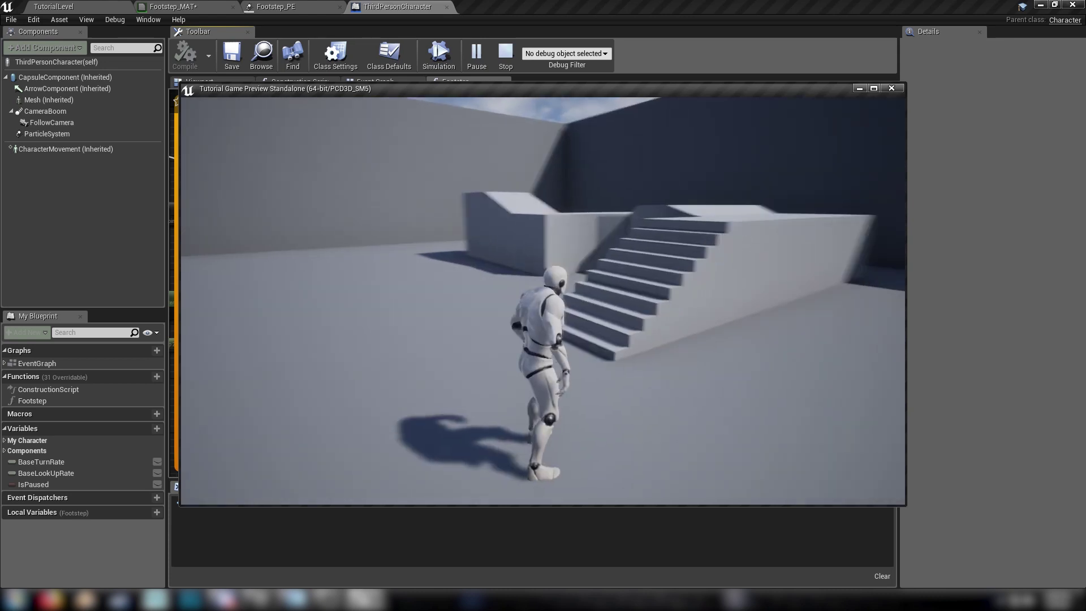
key(w)
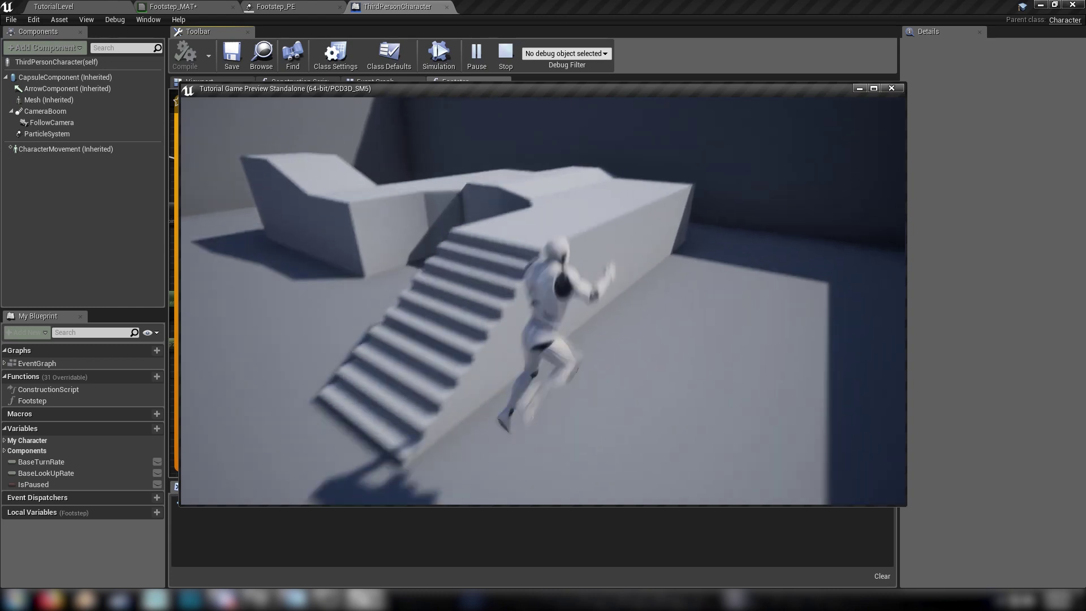
key(w)
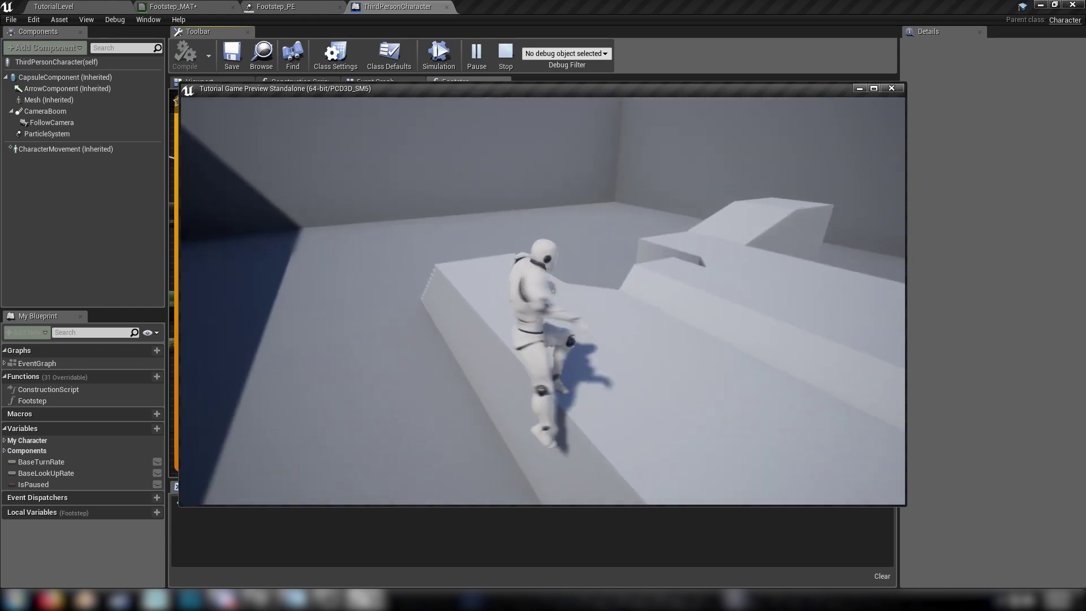
key(w)
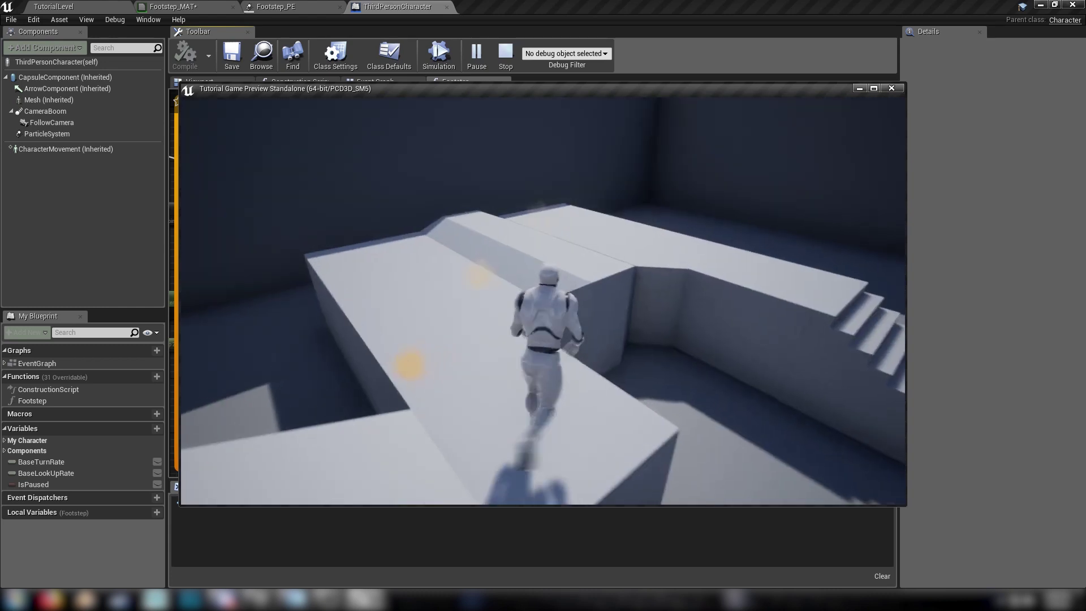
key(w)
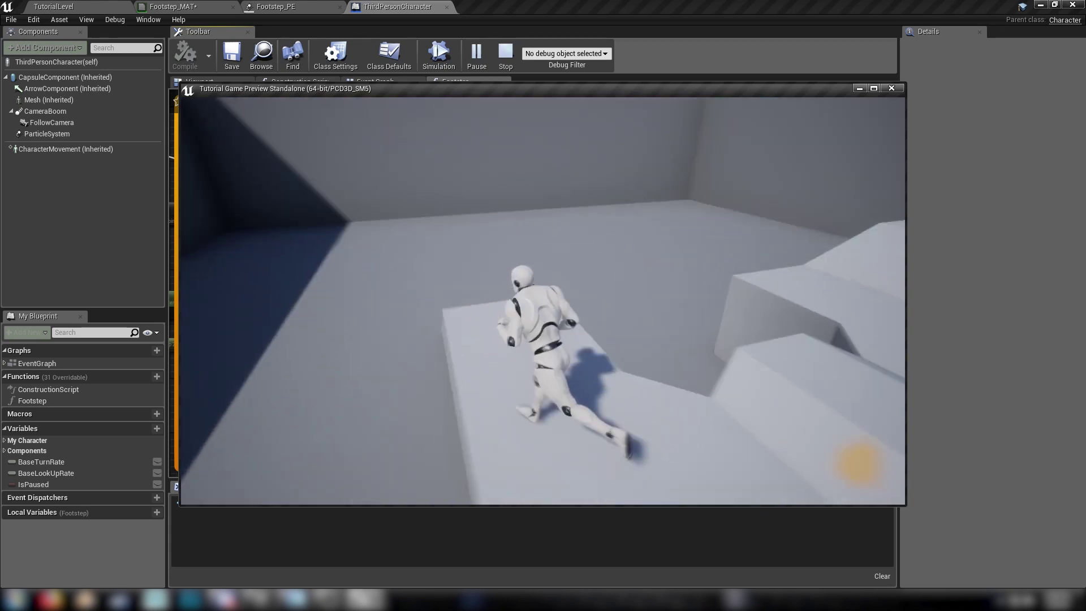
key(w)
key(space)
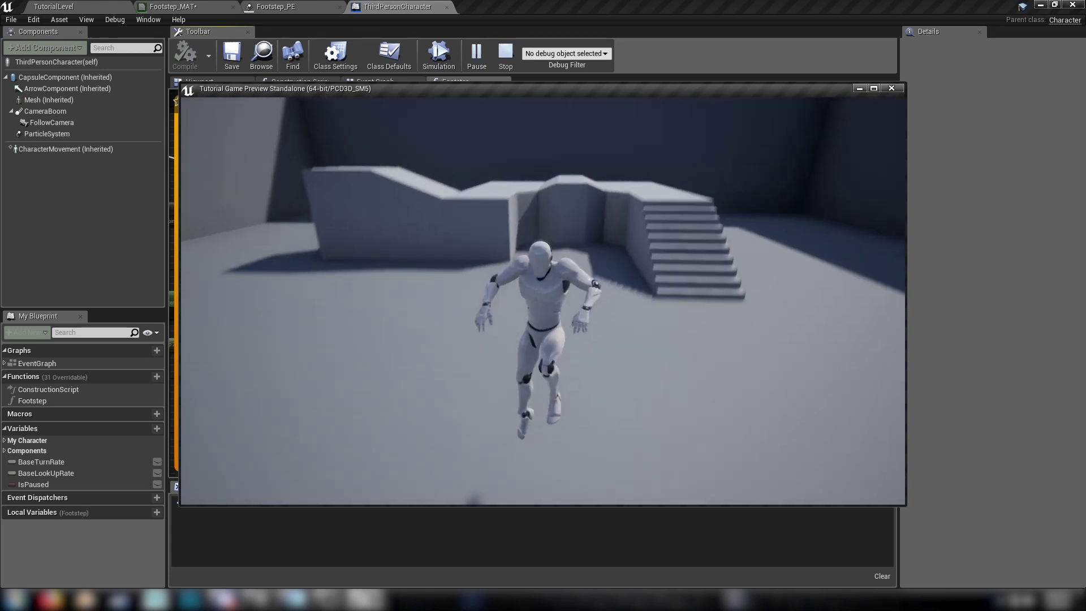
key(d)
key(a)
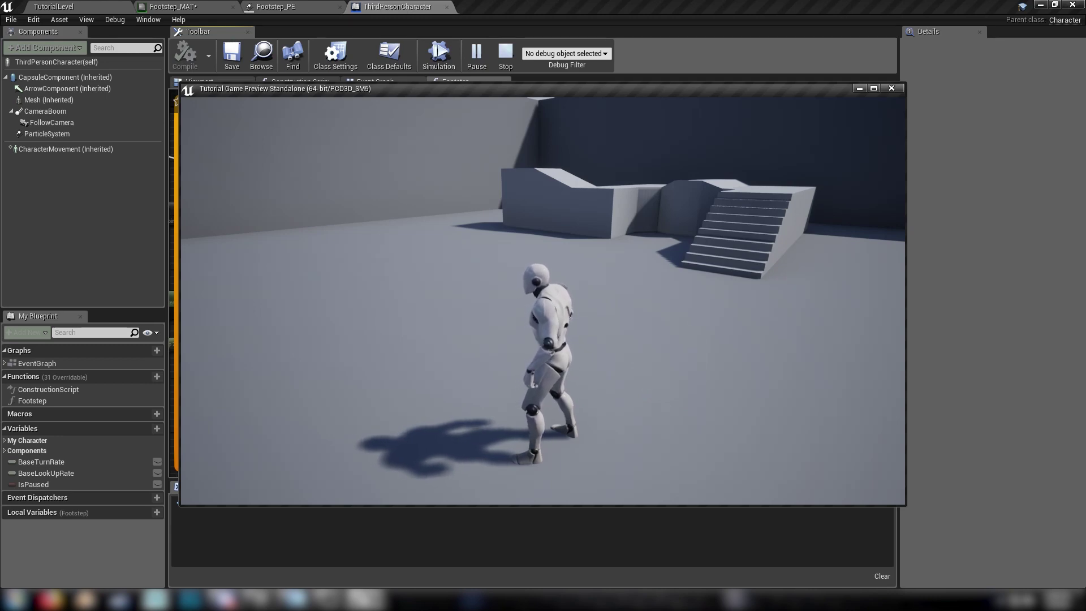
key(Escape)
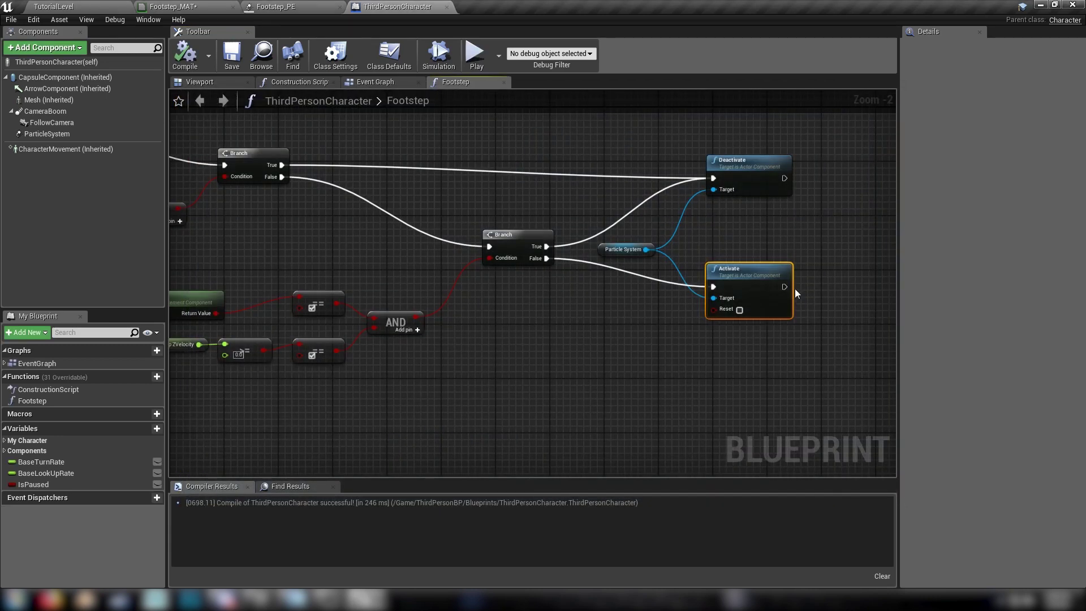
Examine the Event Graph's BeginPlay timer setup that calls the Footstep function.
click(507, 352)
right_drag(507, 352, 780, 443)
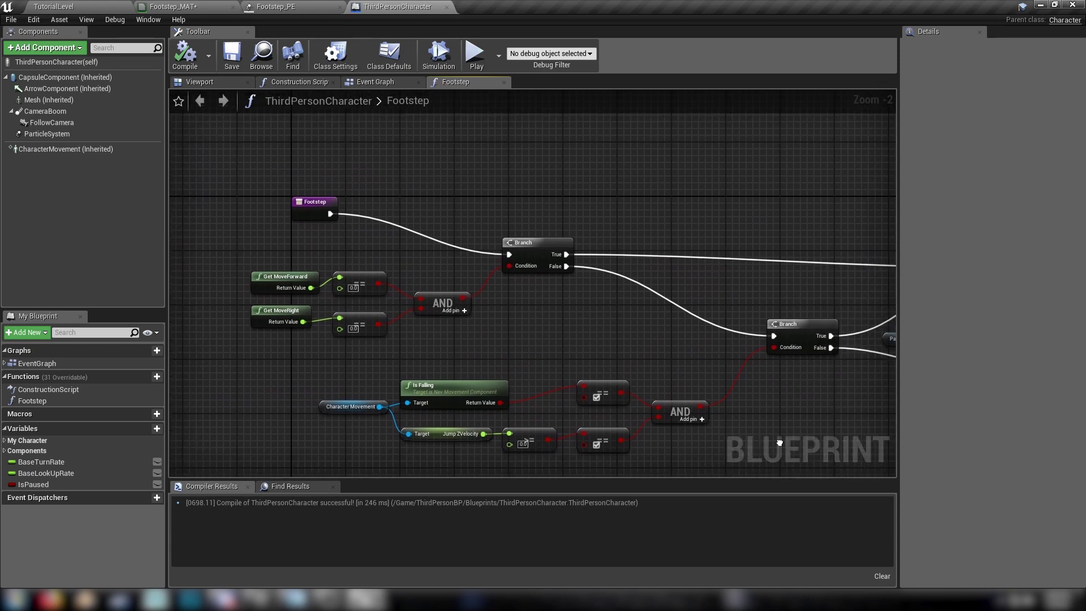
right_drag(534, 318, 585, 347)
click(375, 82)
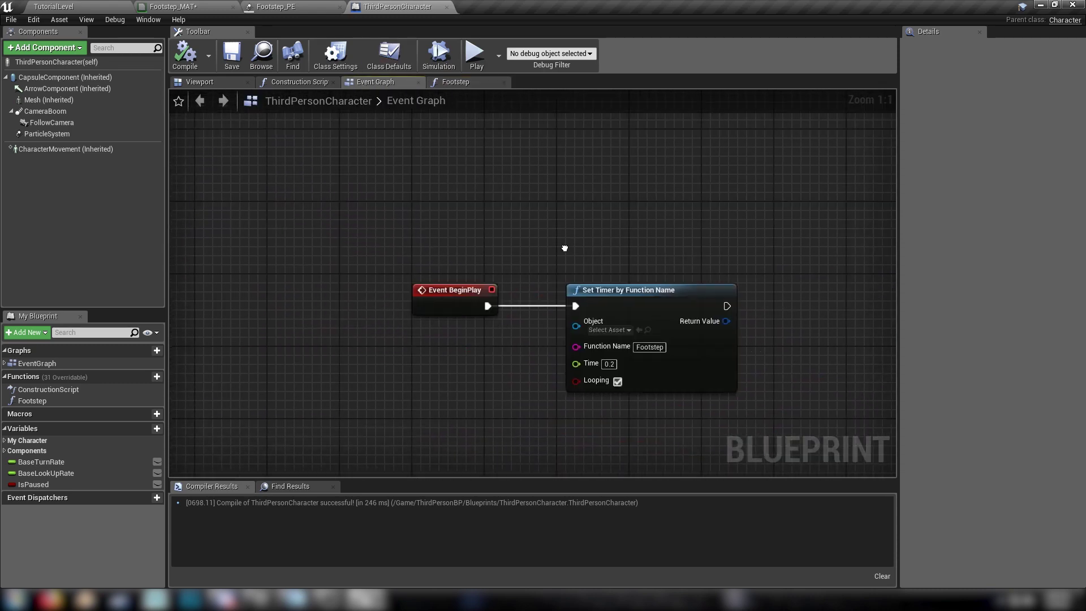
scroll(443, 239, down, 3)
right_drag(443, 239, 470, 266)
scroll(476, 283, up, 3)
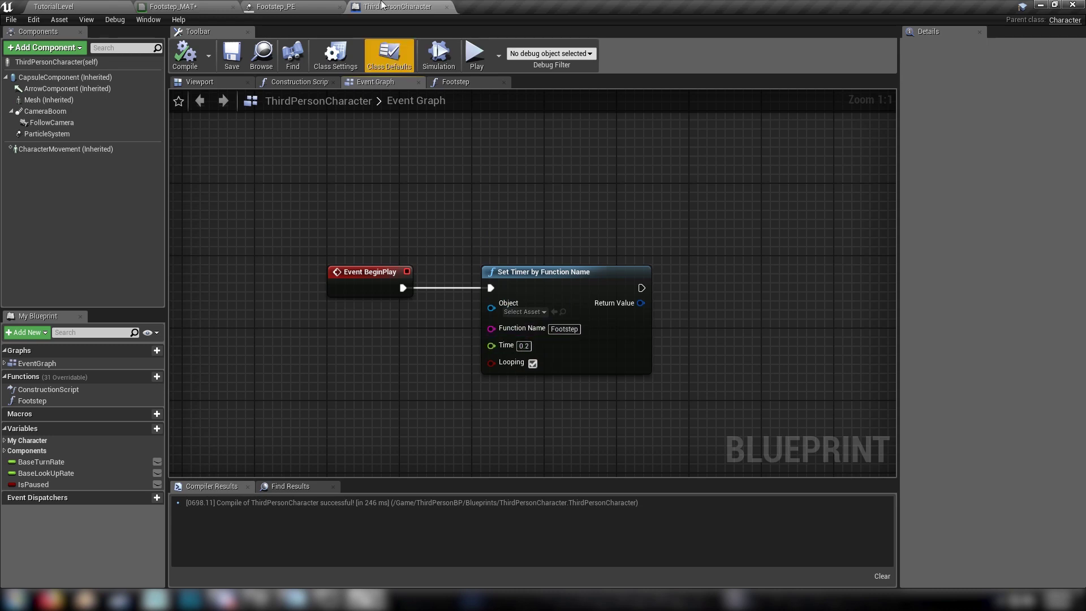
Examine the Footstep function from the movement and falling checks through both Branches to the Deactivate and Activate nodes.
click(473, 81)
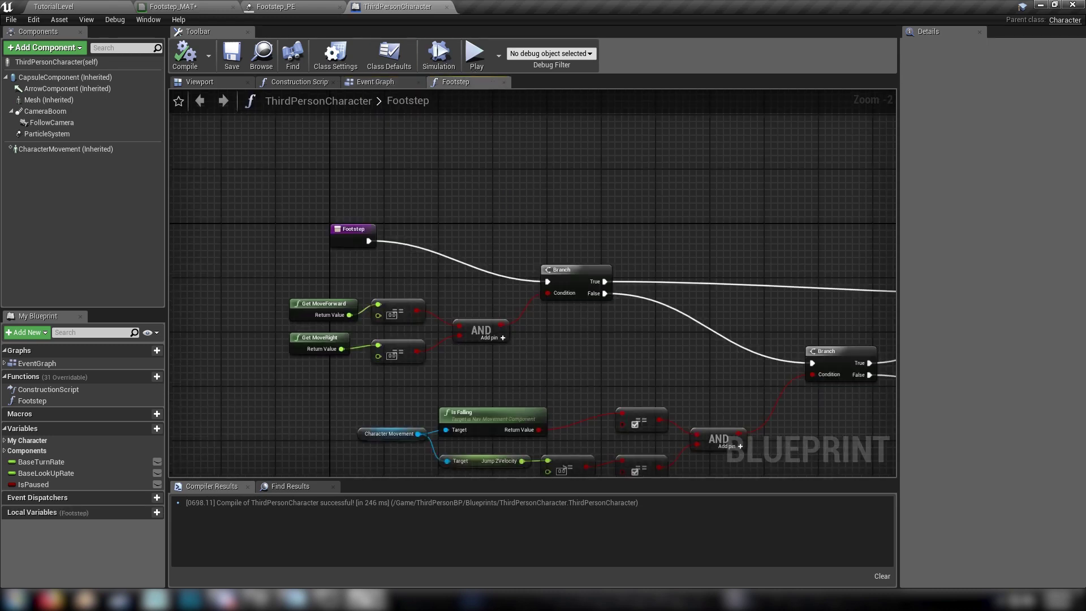
right_drag(277, 322, 213, 243)
right_drag(520, 294, 483, 262)
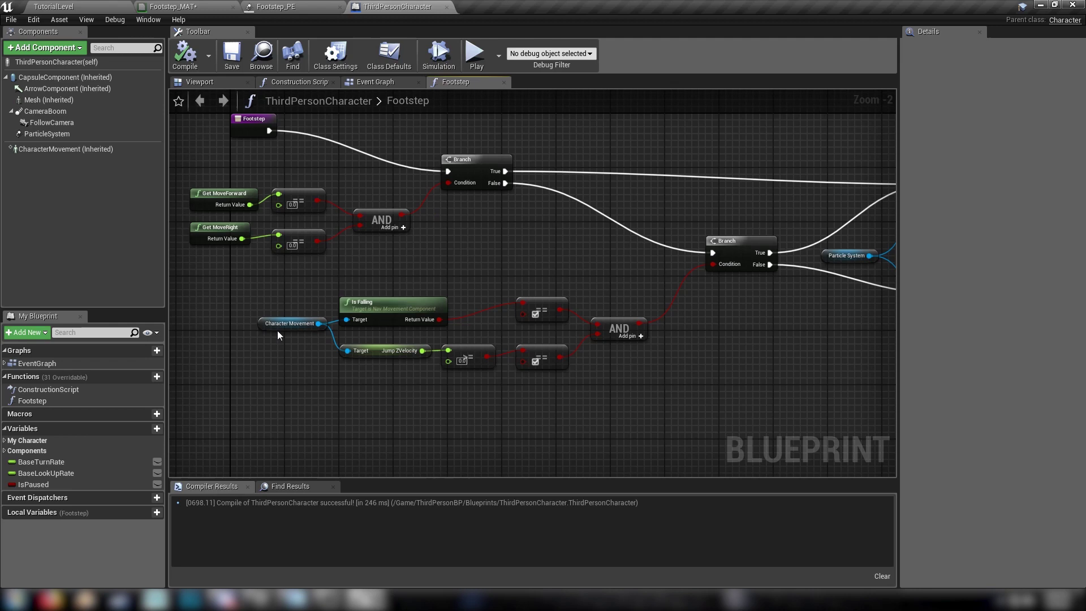
right_drag(739, 348, 385, 262)
right_drag(534, 331, 404, 310)
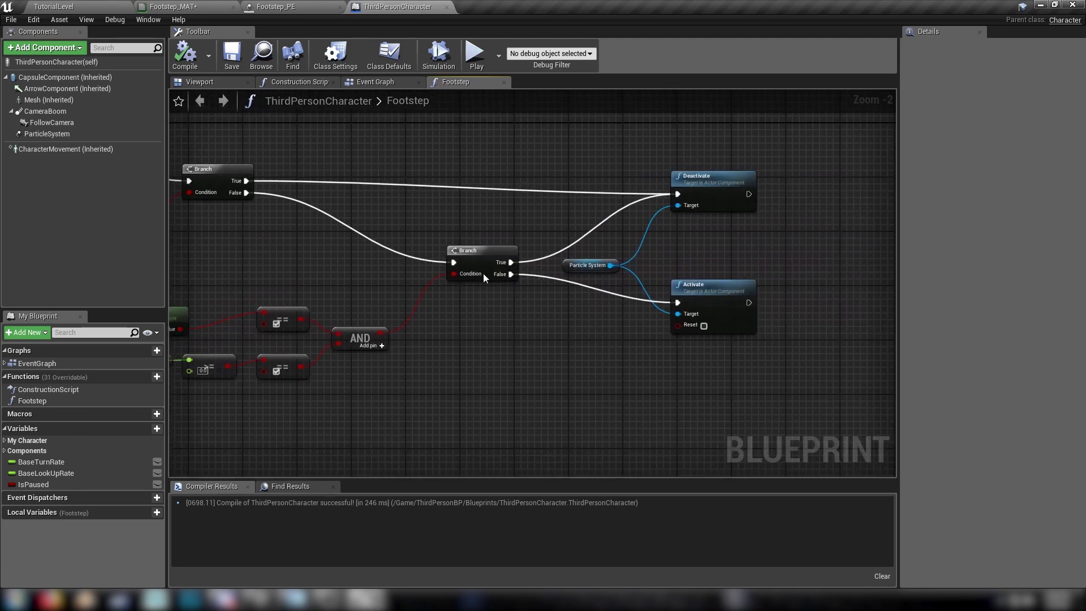
click(698, 300)
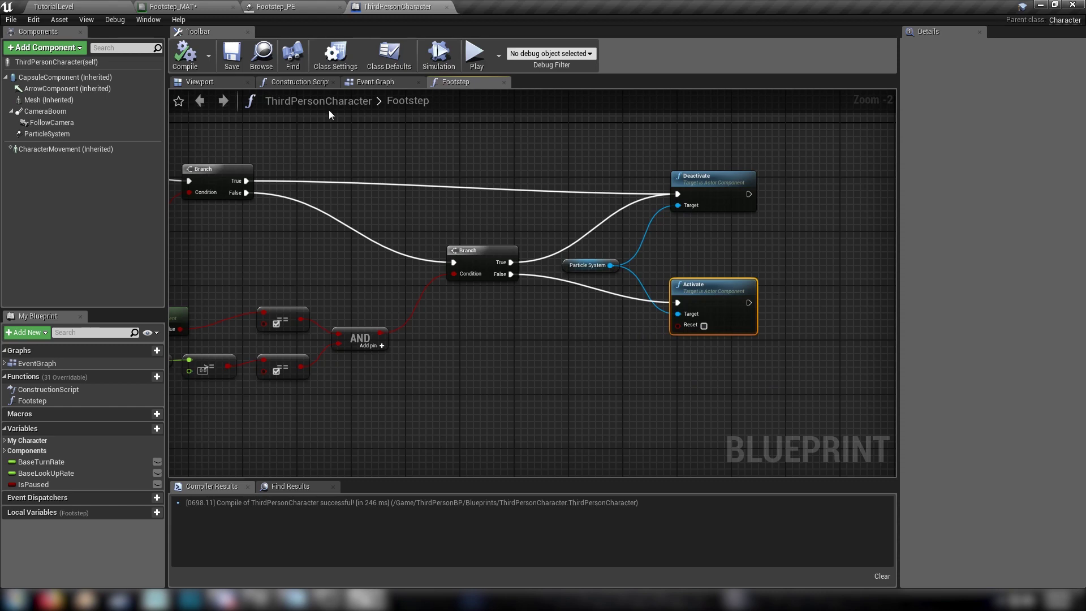
Check the Spawn rate constant in Footstep_PE and save the particle system, and review the Footstep_MAT node graph.
click(283, 7)
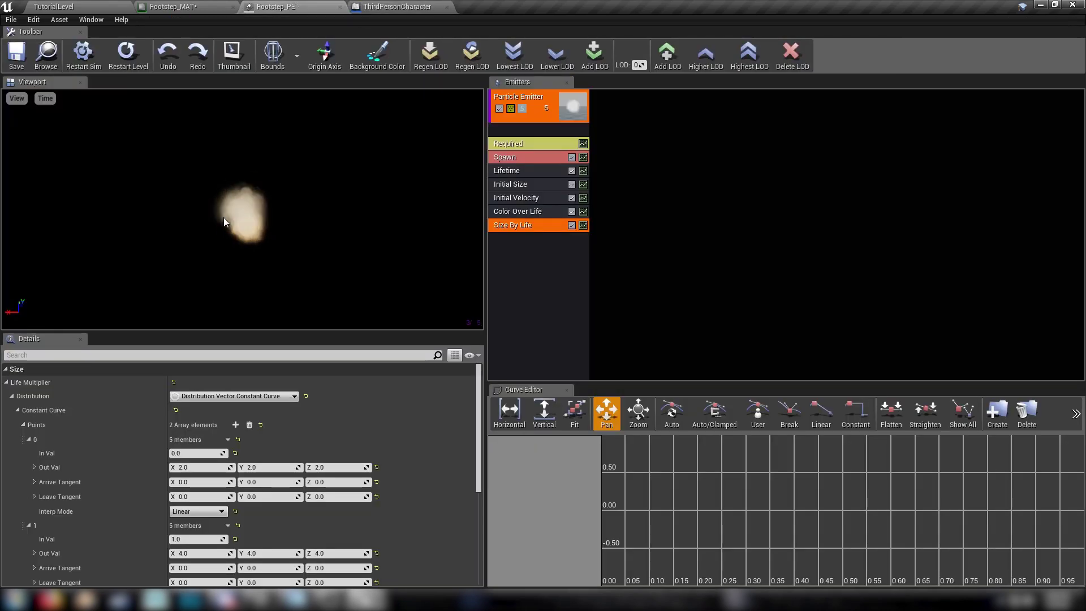
click(508, 158)
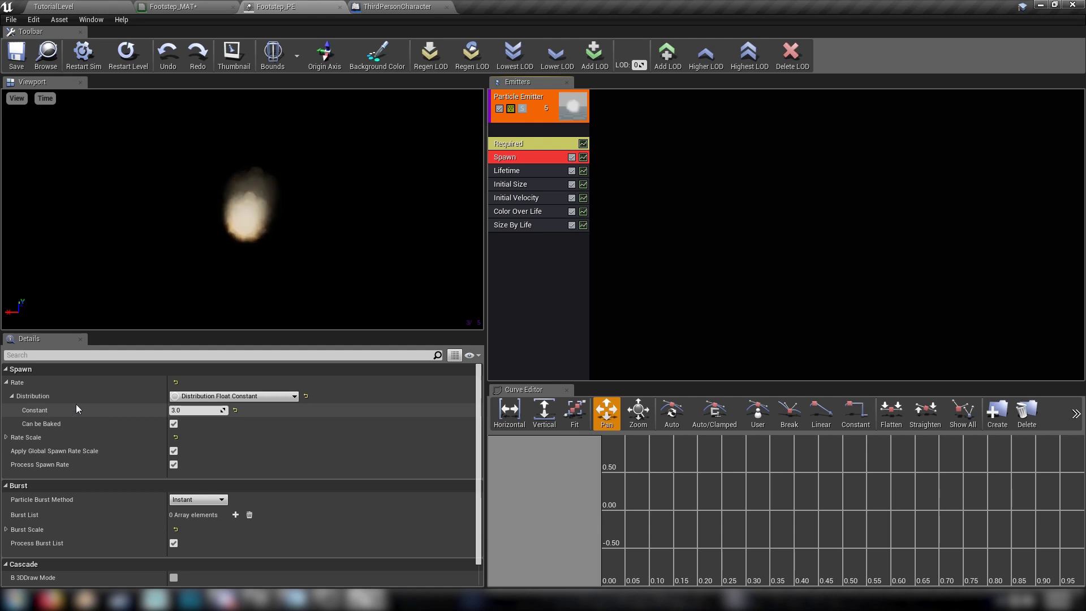
click(184, 412)
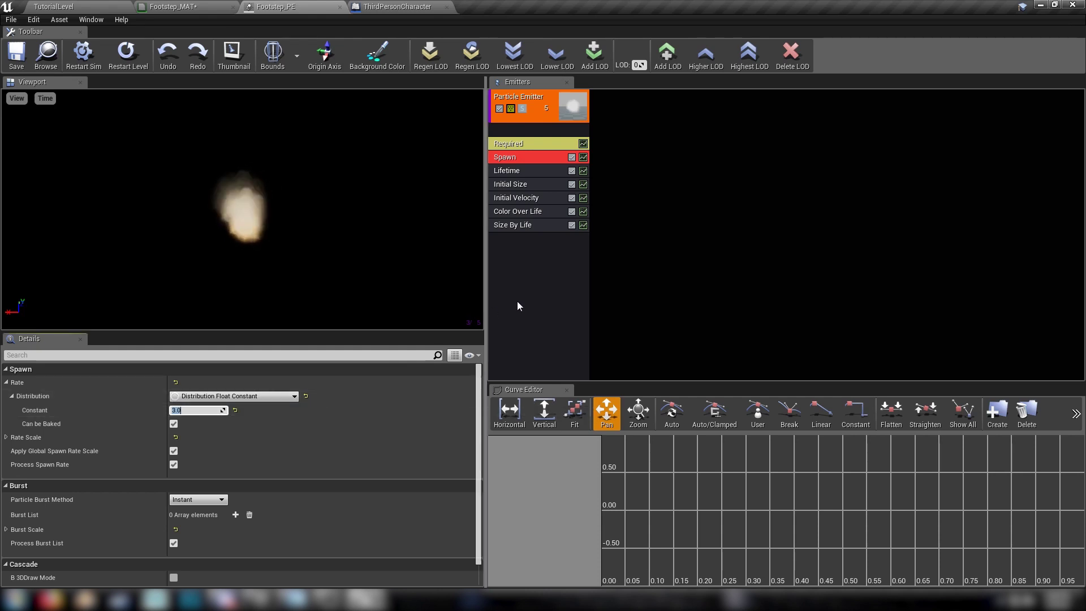
click(17, 55)
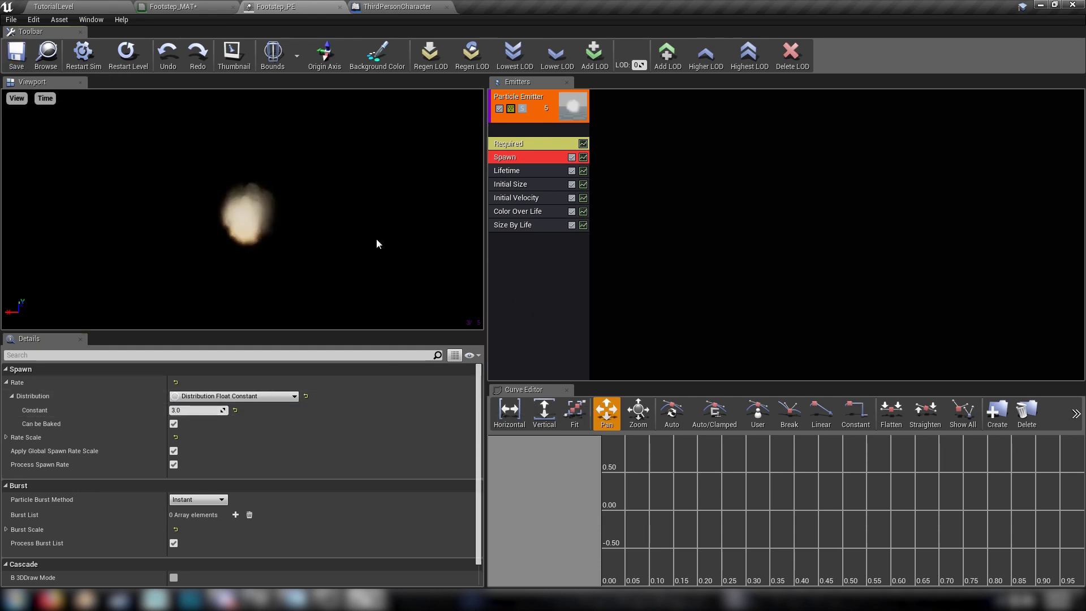
click(173, 7)
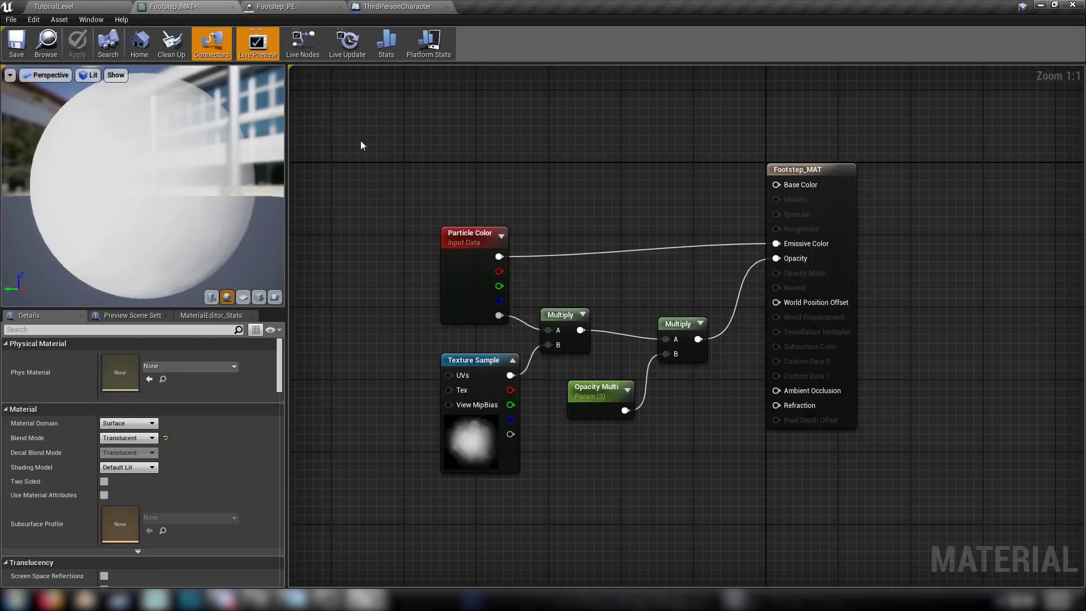
right_drag(413, 213, 389, 222)
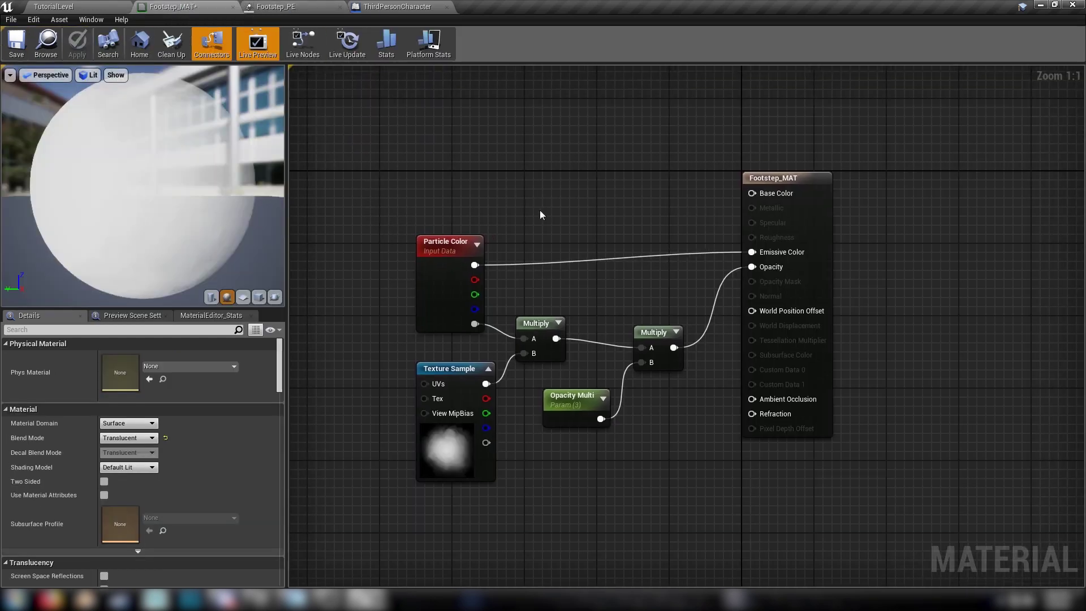
Play TutorialLevel in the viewport, running and jumping around the ramps to test the footstep dust, and end the session.
click(71, 7)
click(379, 41)
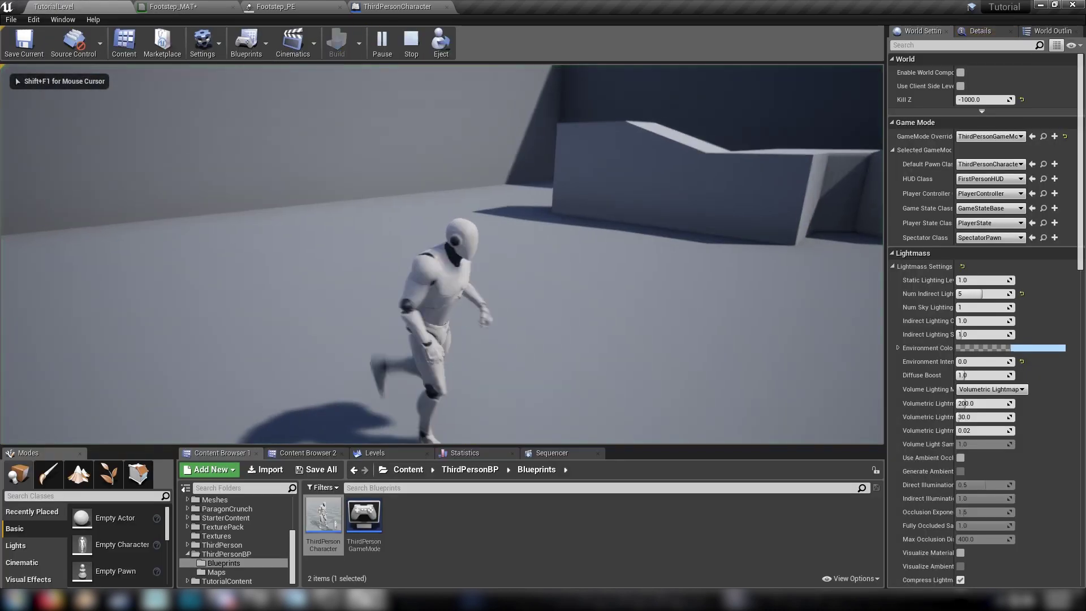
key(d)
key(a)
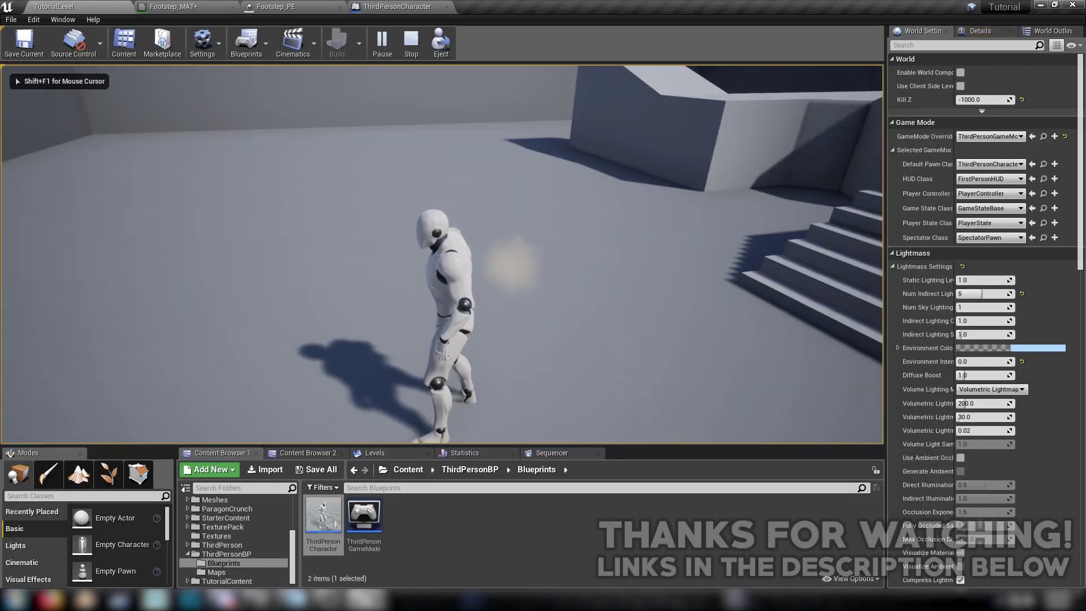
key(a)
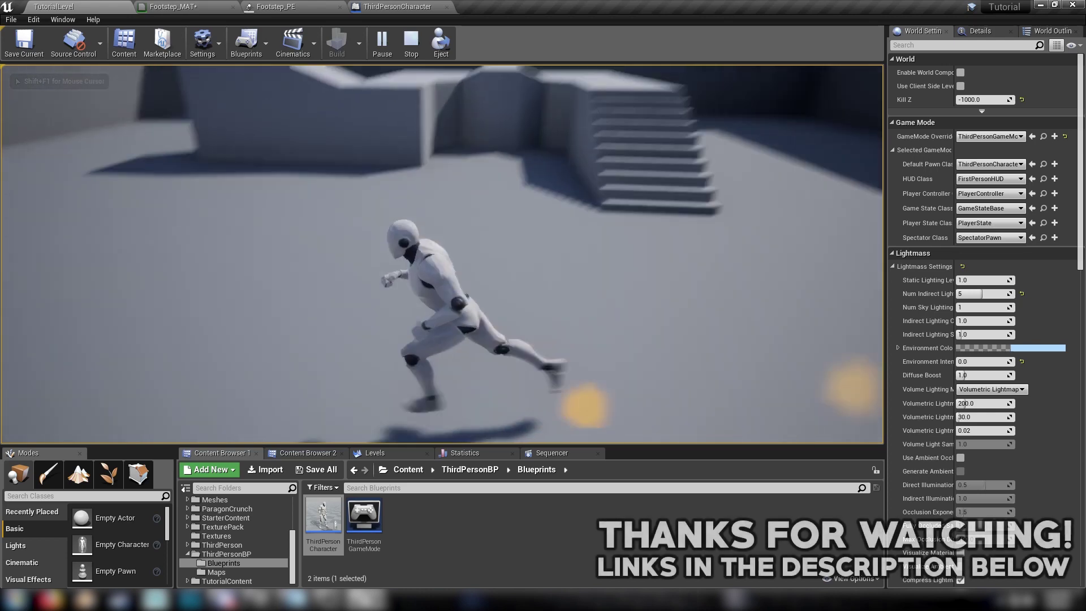
key(d)
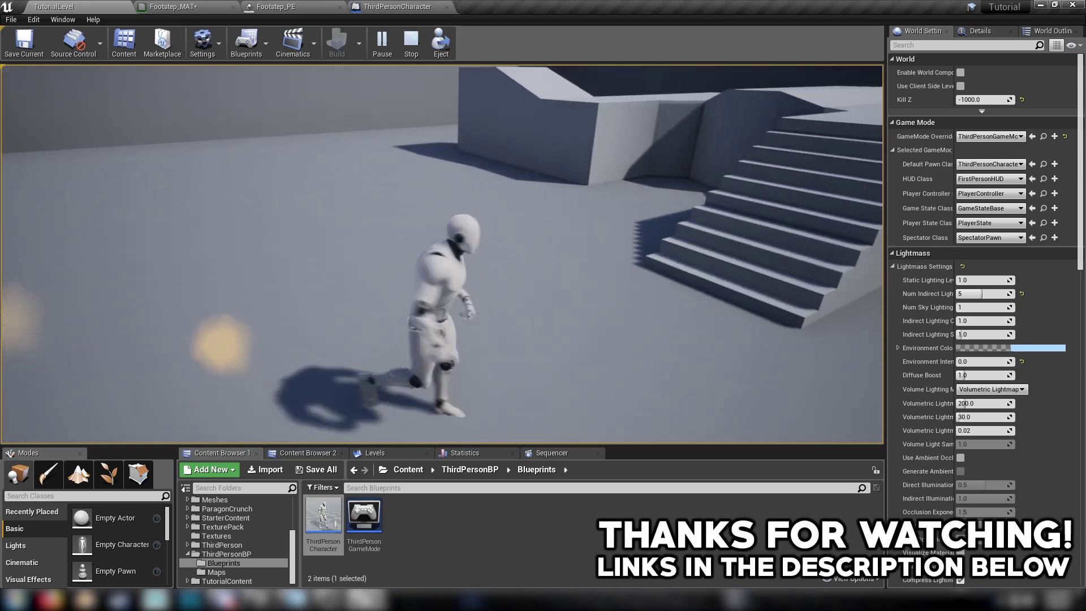
key(w)
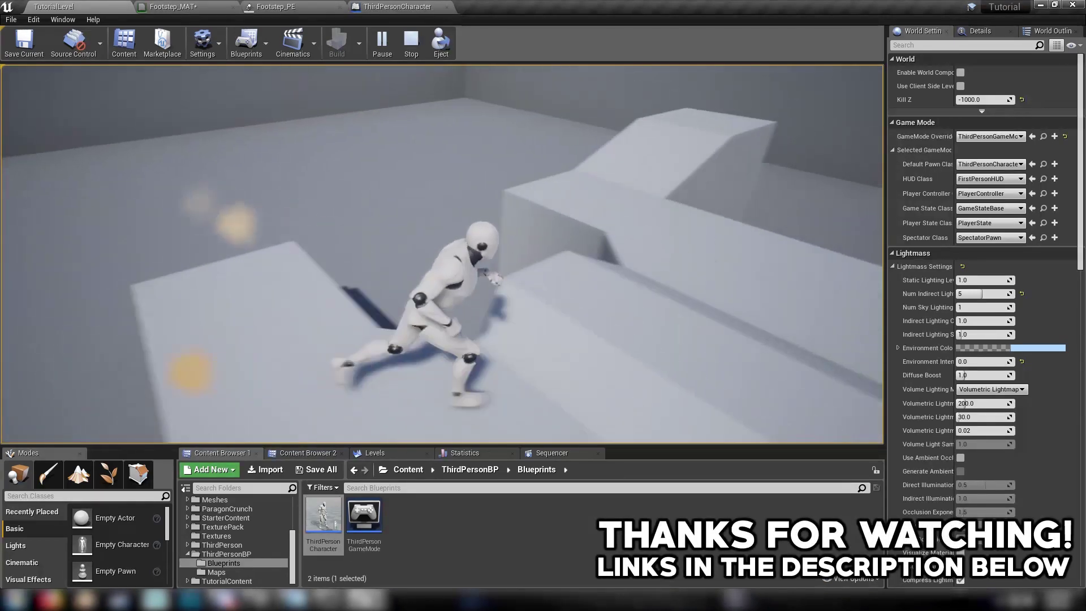
key(space)
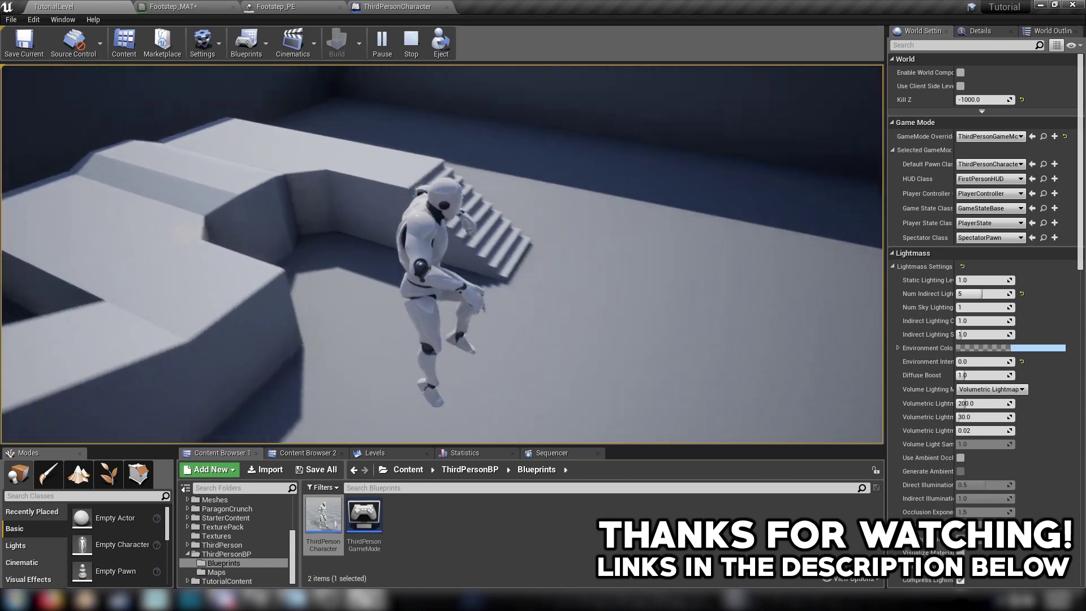
key(d)
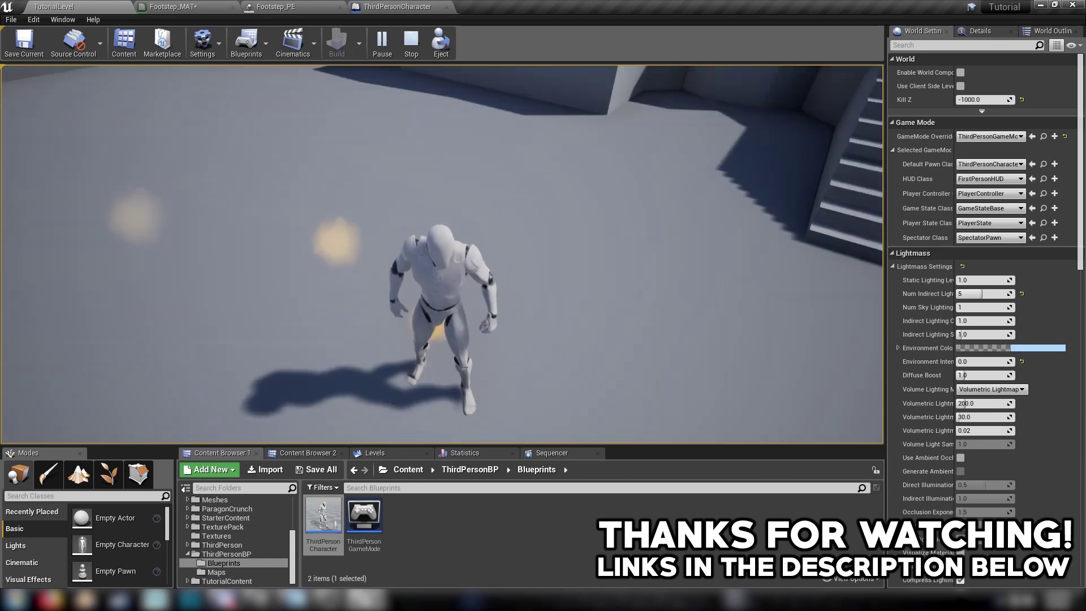
key(w)
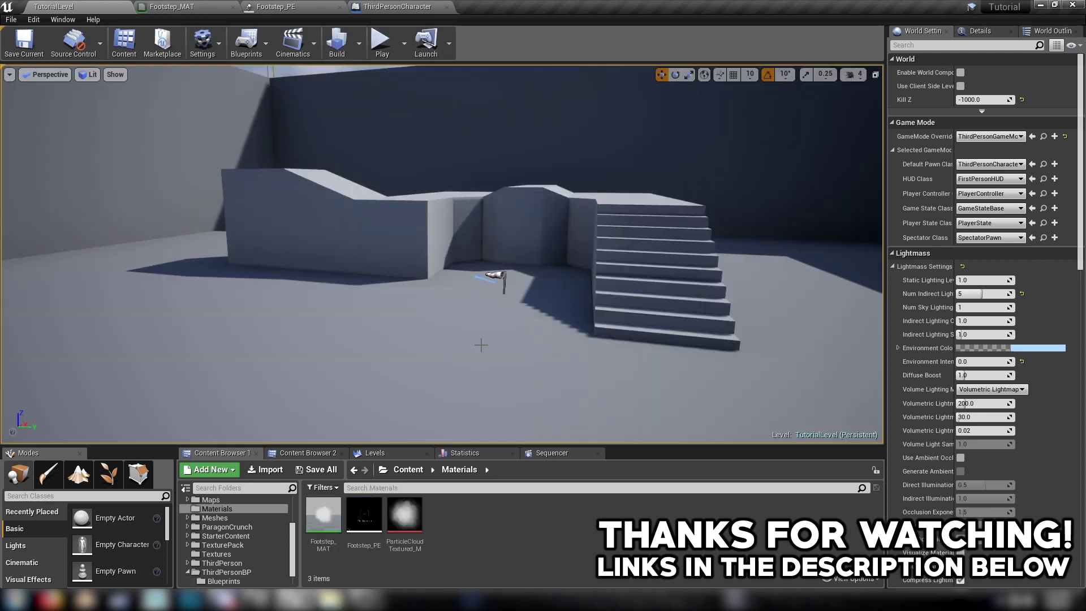
alt+drag(481, 344, 477, 346)
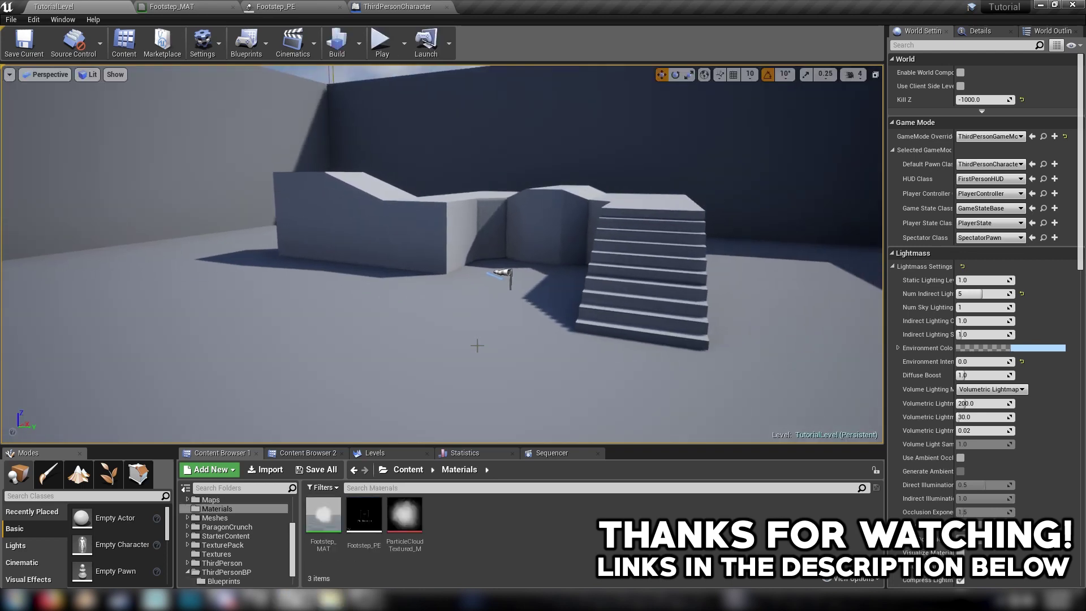